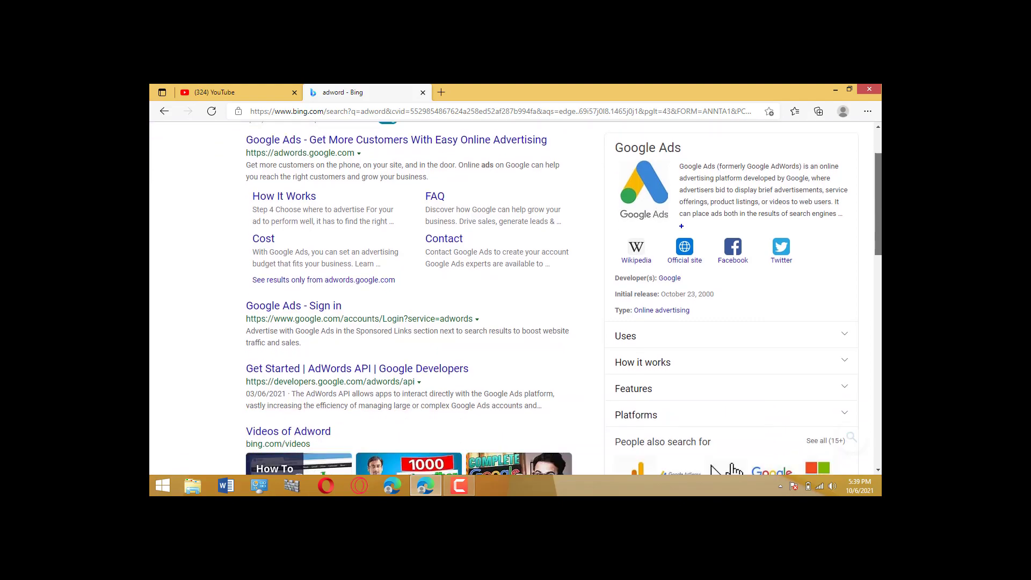
- Search Bing for "adword" and open the Google Ads website from the results
{"action": "scroll", "coordinate": [516, 298], "scroll_direction": "down", "scroll_amount": 5}
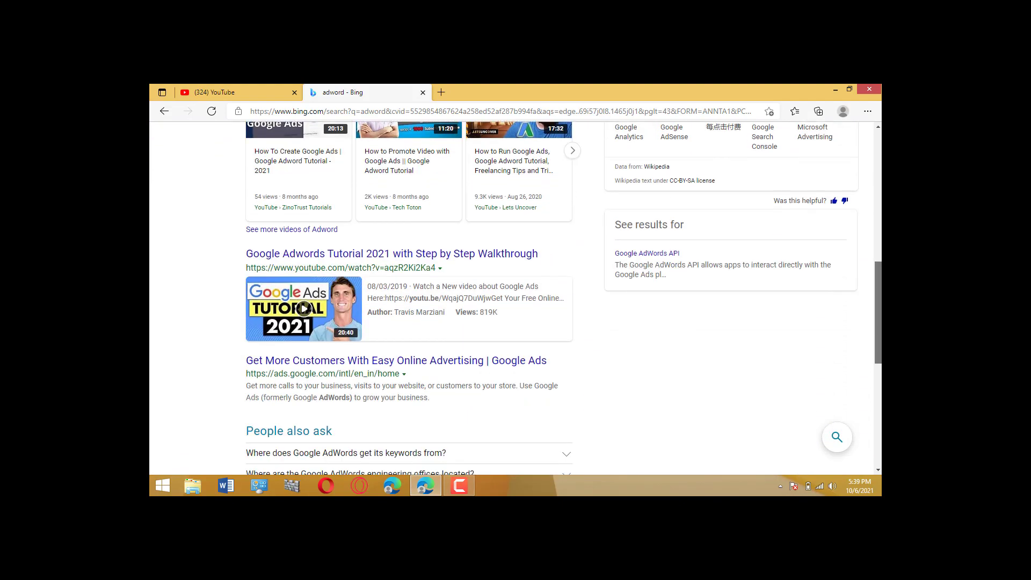
{"action": "scroll", "coordinate": [859, 146], "scroll_direction": "up", "scroll_amount": 15}
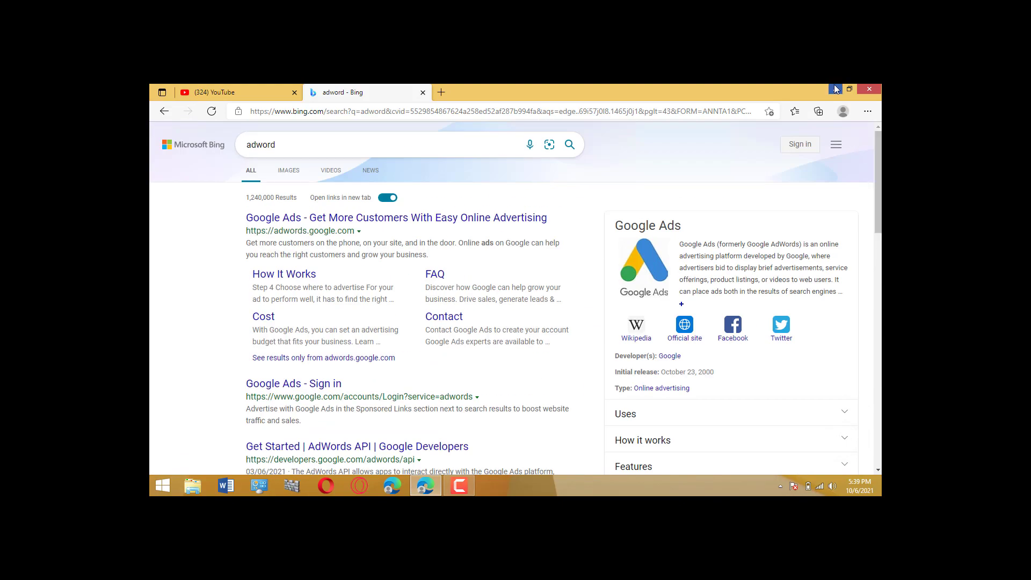
{"action": "left_click", "coordinate": [398, 149]}
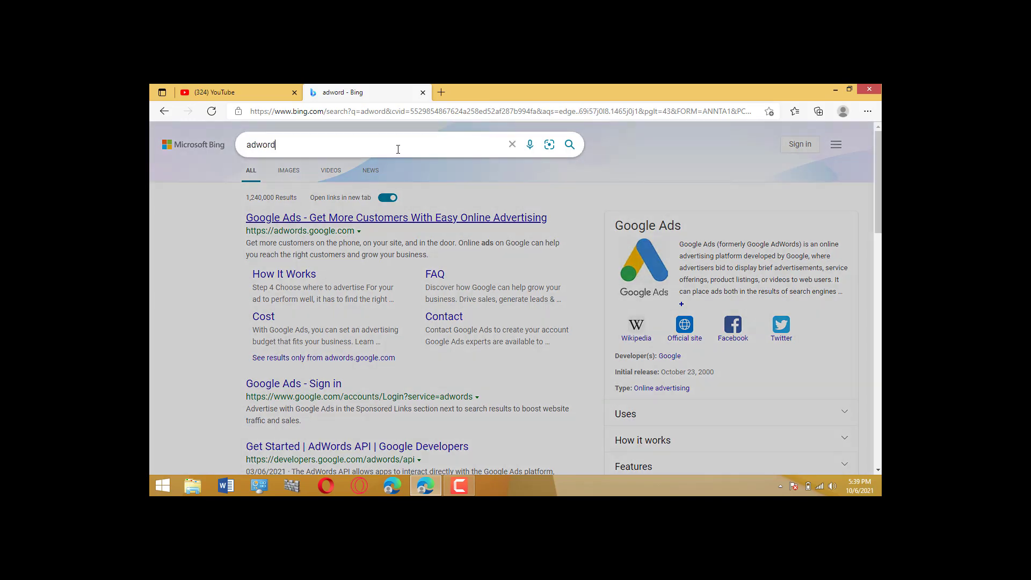
{"action": "key", "text": "Return"}
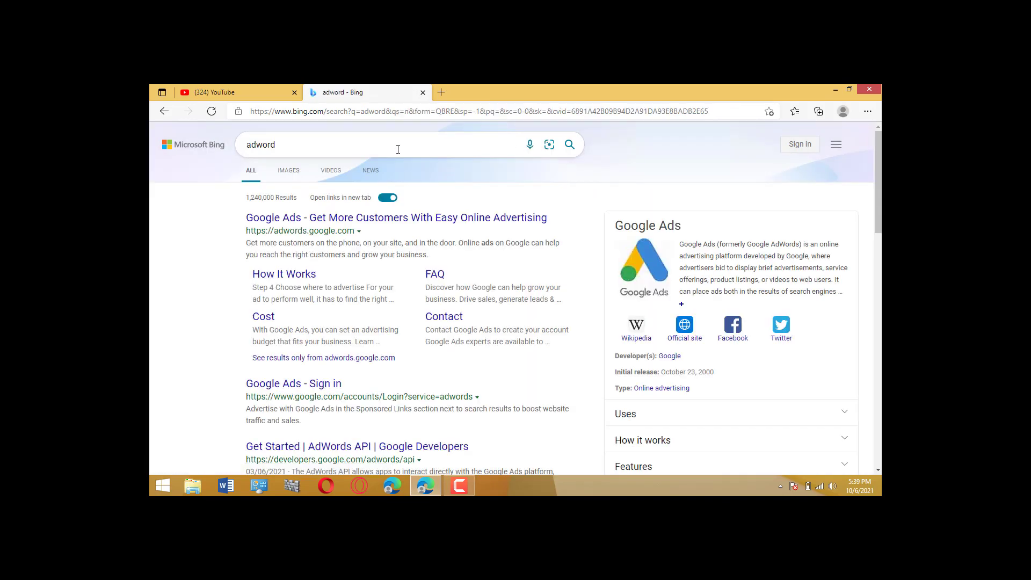
{"action": "left_click", "coordinate": [419, 221]}
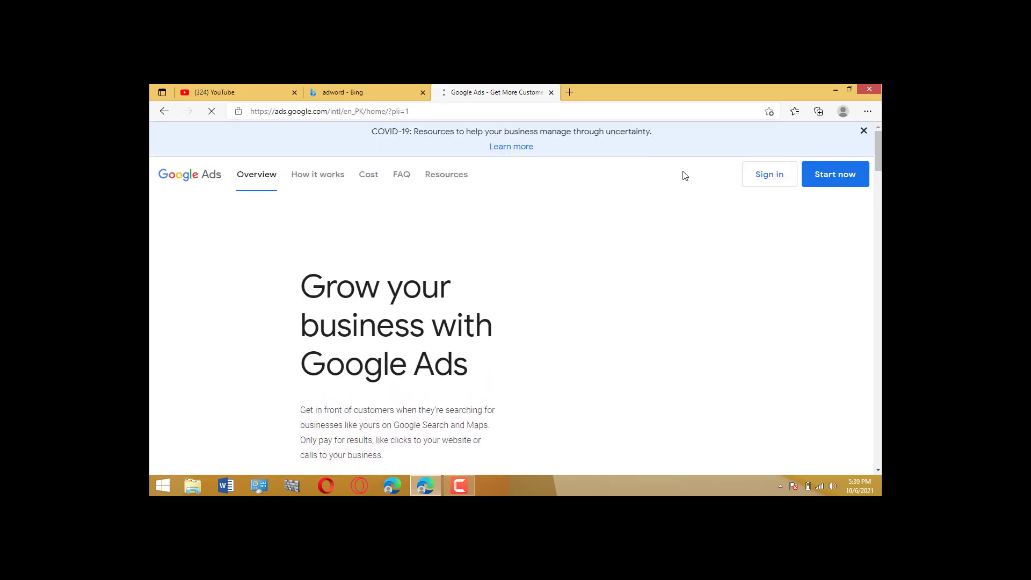
- Start using Google Ads from its home page and dismiss the COVID-19 resources banner
{"action": "scroll", "coordinate": [684, 176], "scroll_direction": "down", "scroll_amount": 2}
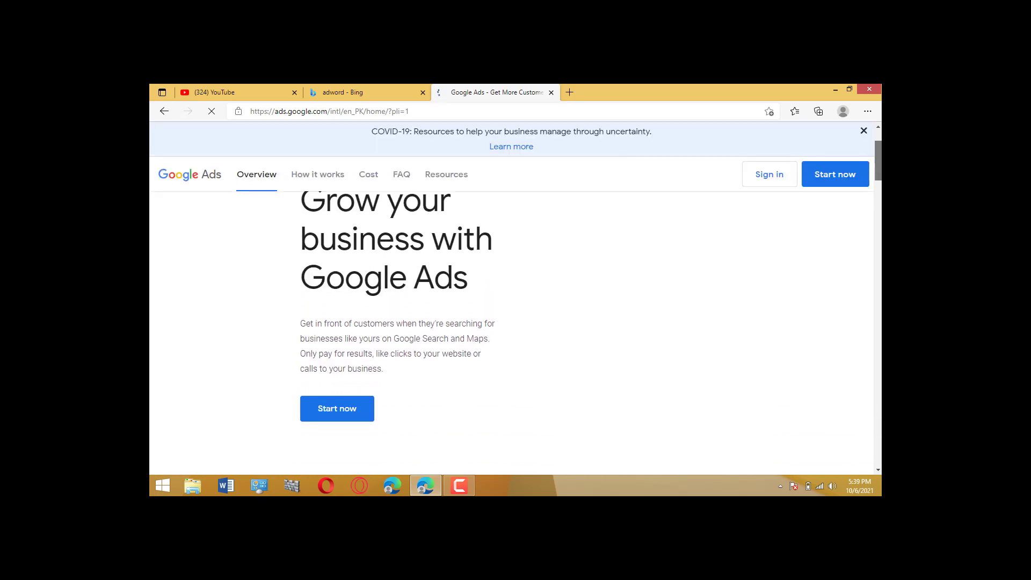
{"action": "left_click", "coordinate": [852, 170]}
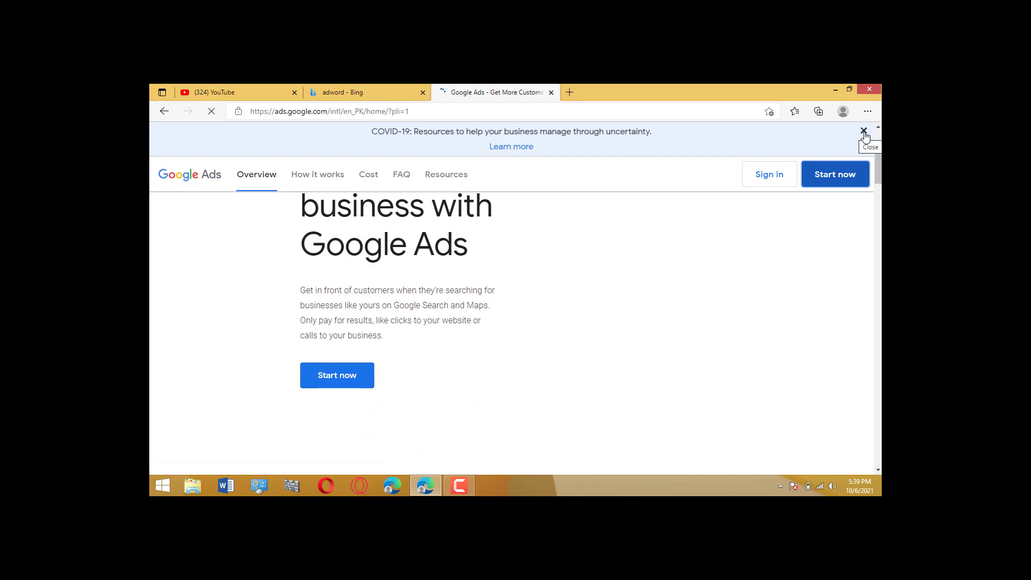
{"action": "left_click", "coordinate": [864, 131]}
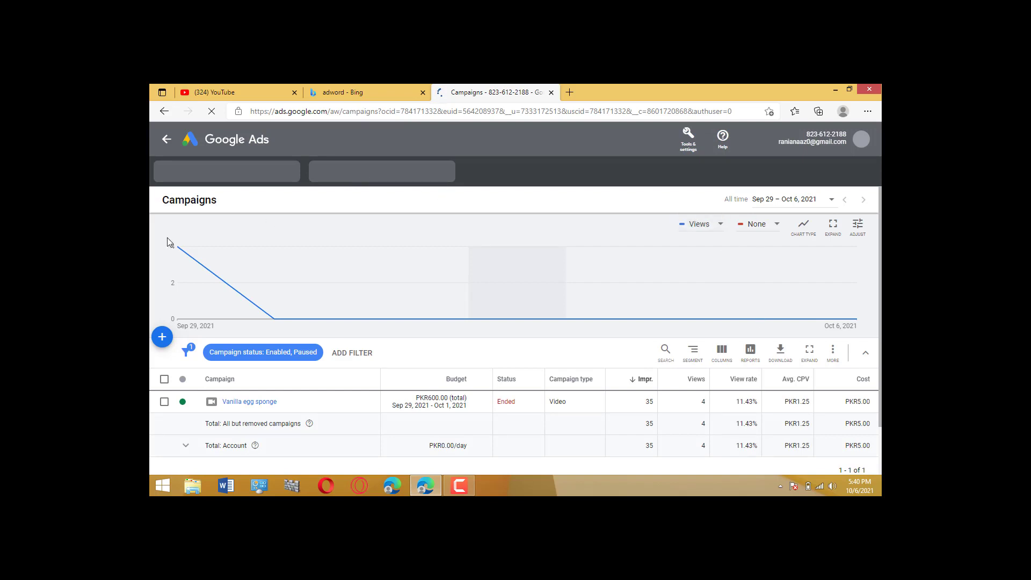
- Create a new Video campaign without a goal's guidance, using the Custom video campaign subtype
{"action": "left_click", "coordinate": [162, 337]}
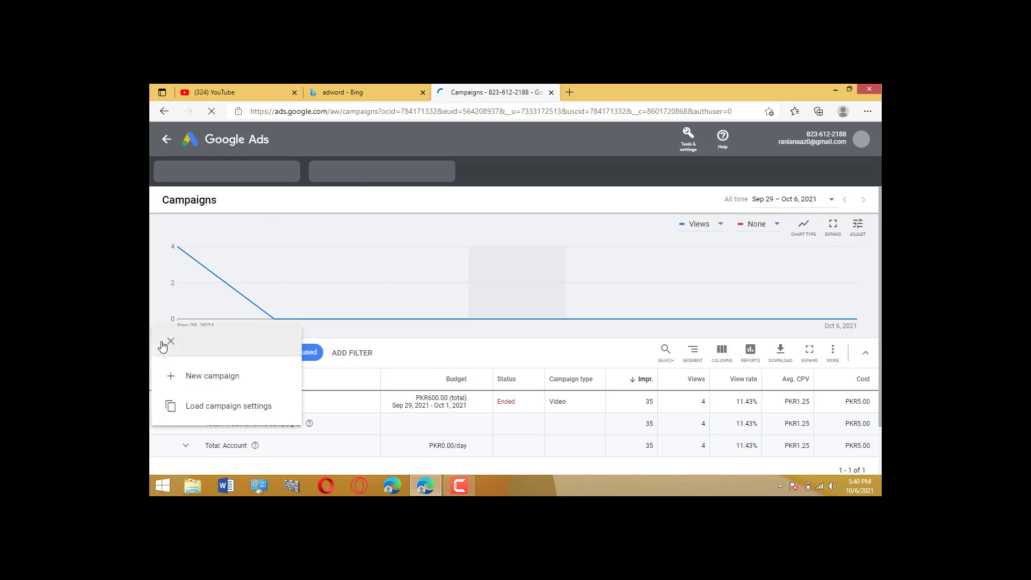
{"action": "left_click", "coordinate": [221, 376]}
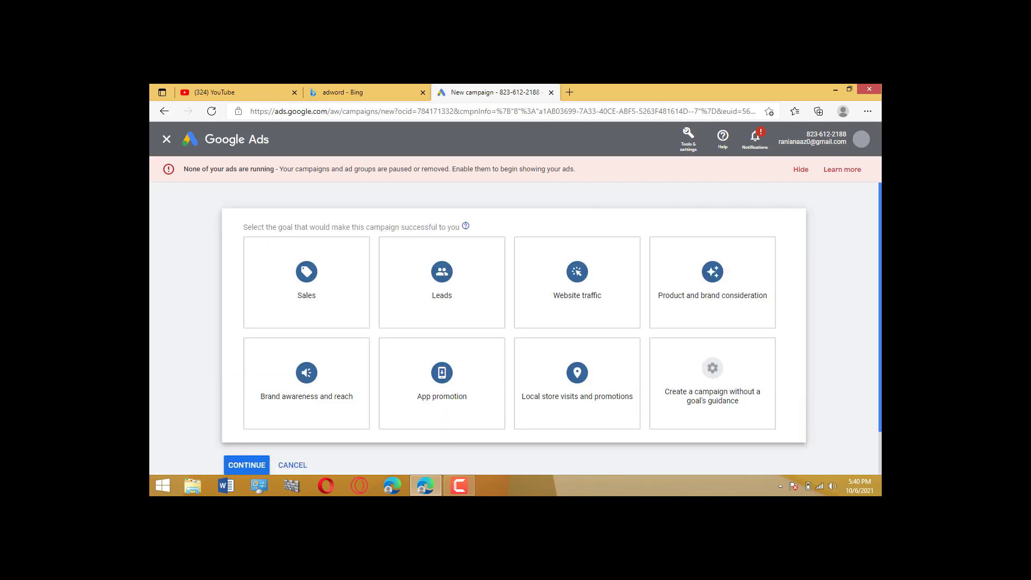
{"action": "scroll", "coordinate": [708, 221], "scroll_direction": "down", "scroll_amount": 1}
{"action": "left_click", "coordinate": [722, 373]}
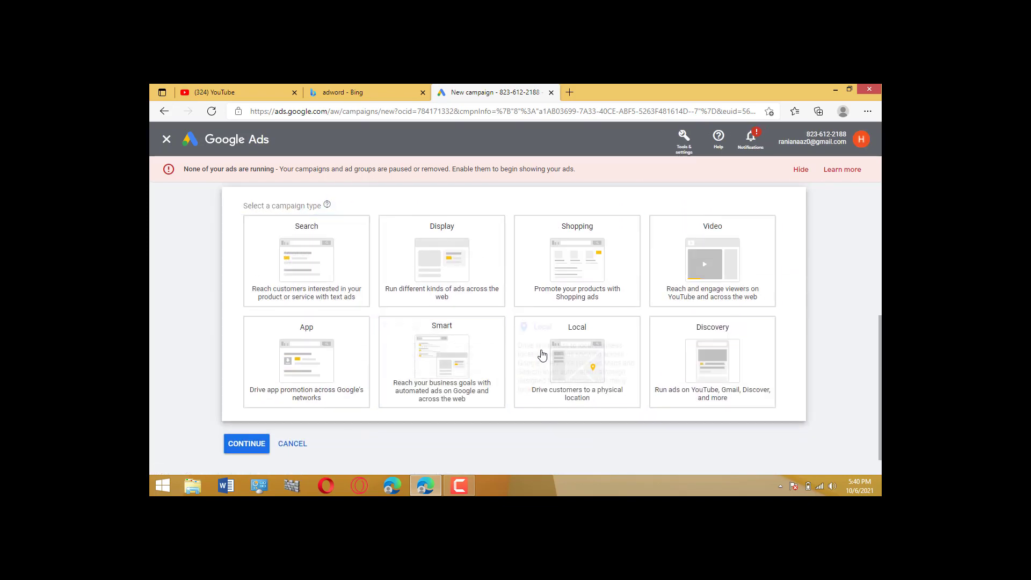
{"action": "left_click", "coordinate": [680, 277]}
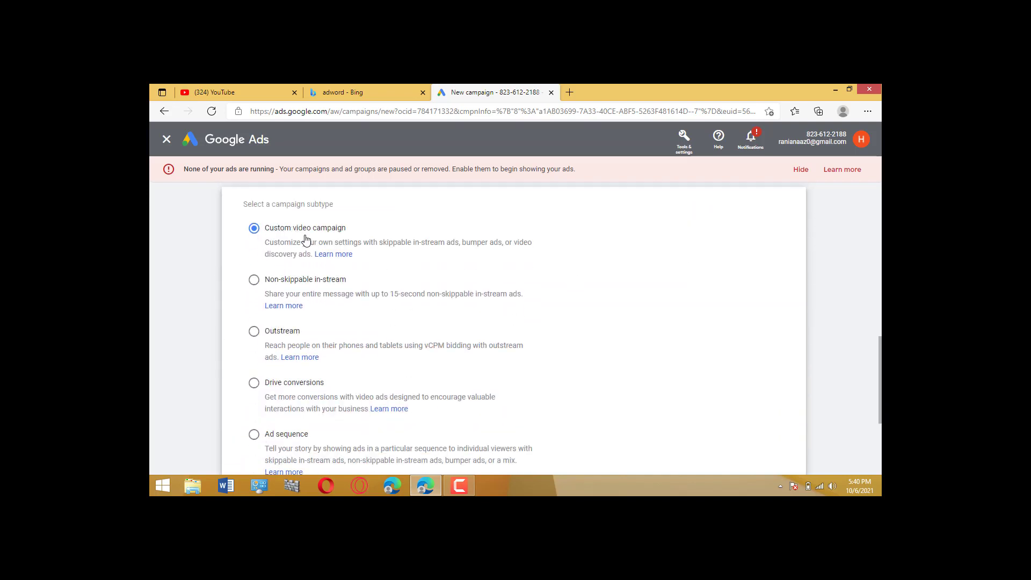
{"action": "left_click_drag", "start_coordinate": [879, 378], "coordinate": [880, 429]}
{"action": "left_click", "coordinate": [255, 419]}
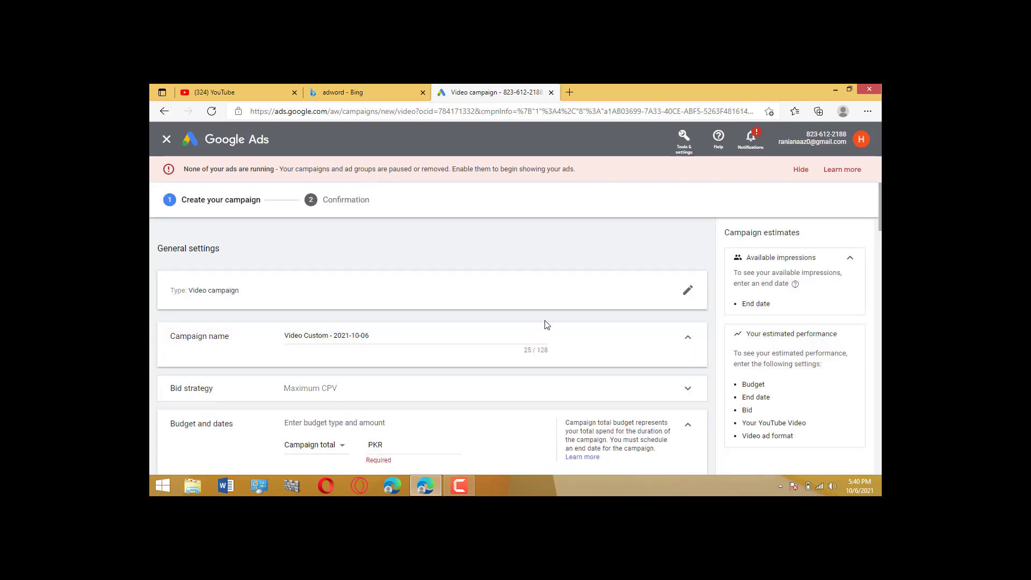
- Rename the campaign "vanilla sponge cake"
{"action": "left_click_drag", "start_coordinate": [372, 335], "coordinate": [281, 338]}
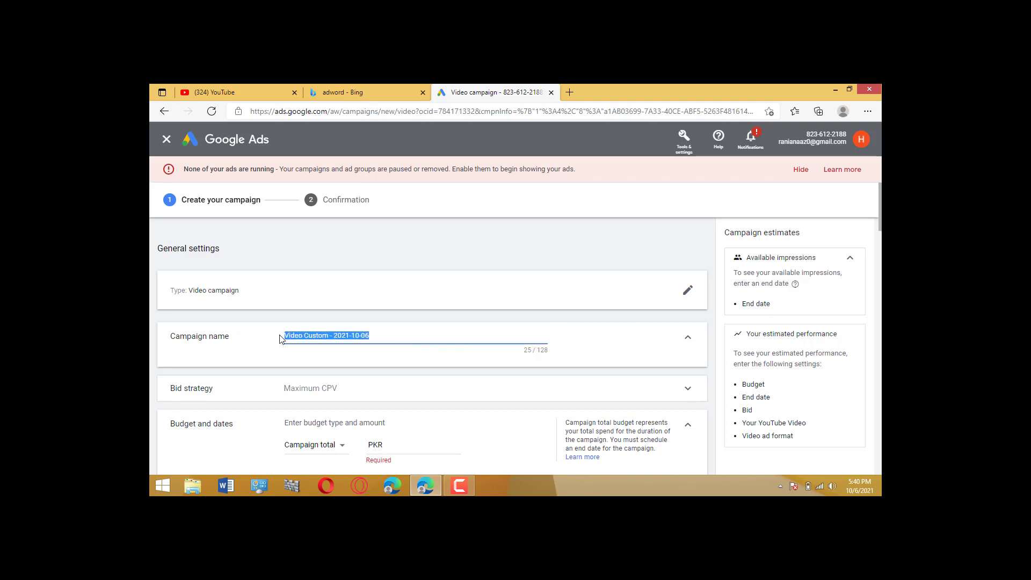
{"action": "type", "text": "vanilla sponge cake"}
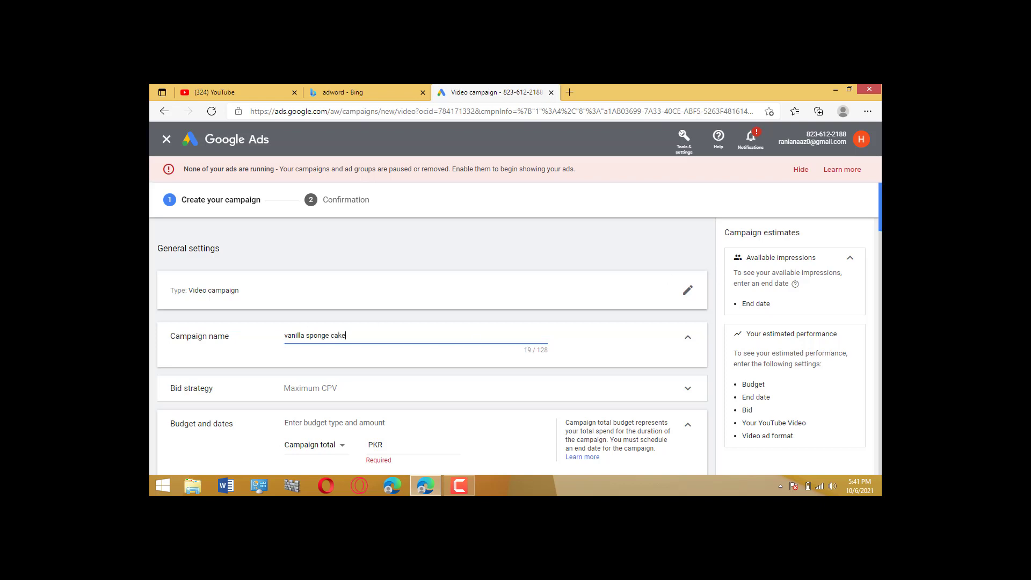
- Set a campaign total budget of PKR 595 with an end date of Oct 7, 2021
{"action": "scroll", "coordinate": [459, 276], "scroll_direction": "down", "scroll_amount": 3}
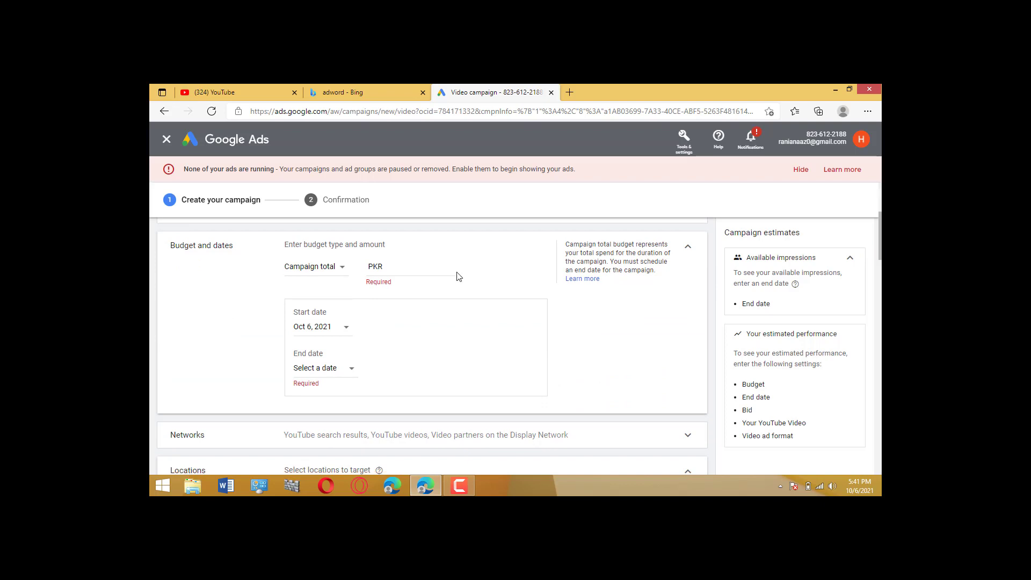
{"action": "left_click", "coordinate": [342, 268]}
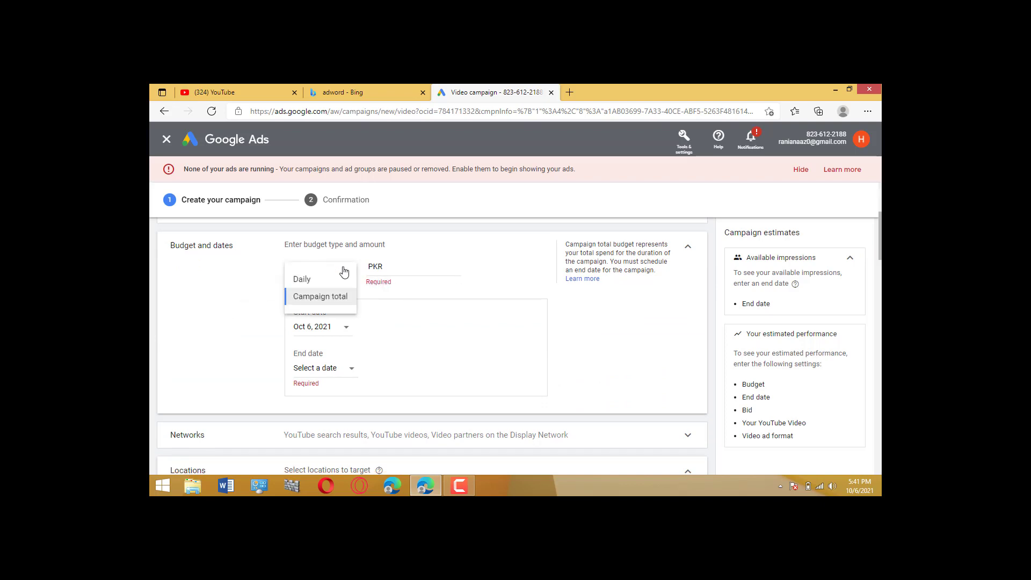
{"action": "left_click", "coordinate": [326, 296]}
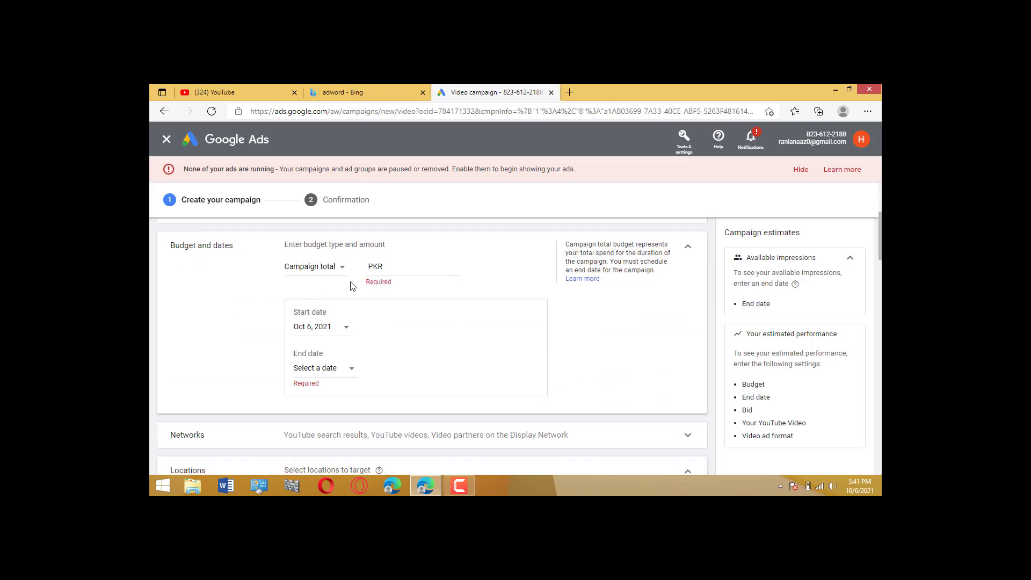
{"action": "left_click", "coordinate": [398, 265]}
{"action": "type", "text": "595"}
{"action": "left_click", "coordinate": [601, 360]}
{"action": "left_click", "coordinate": [344, 370]}
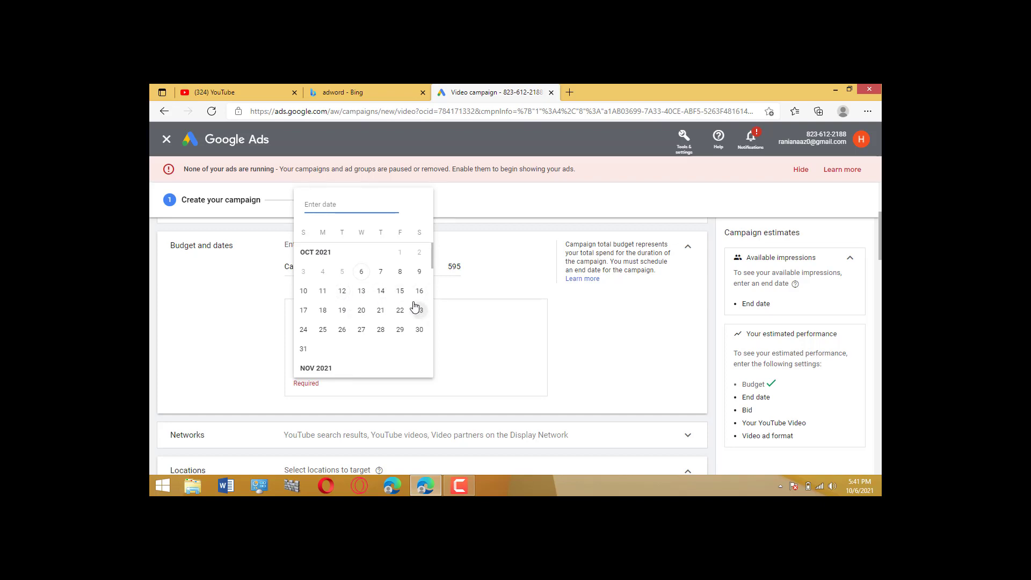
{"action": "left_click", "coordinate": [381, 271]}
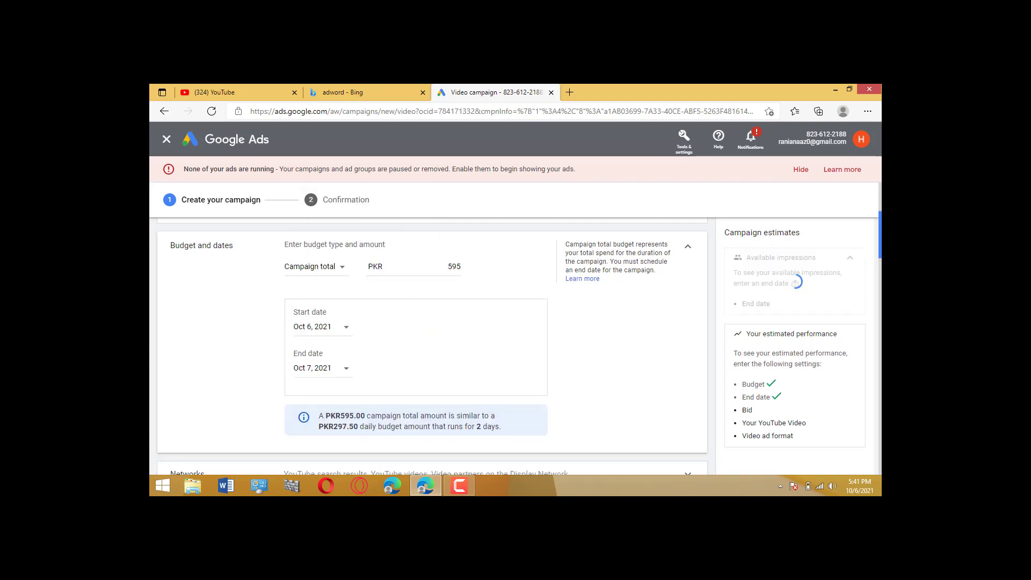
- Review the campaign's targeted locations and customer languages
{"action": "scroll", "coordinate": [432, 346], "scroll_direction": "down", "scroll_amount": 6}
{"action": "scroll", "coordinate": [432, 346], "scroll_direction": "up", "scroll_amount": 1}
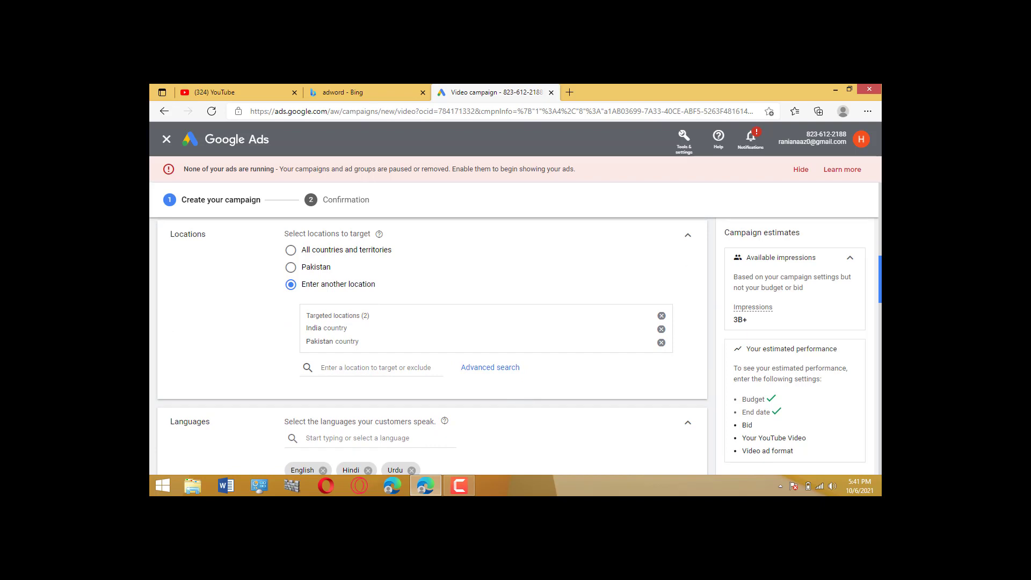
{"action": "scroll", "coordinate": [432, 347], "scroll_direction": "down", "scroll_amount": 3}
{"action": "scroll", "coordinate": [432, 346], "scroll_direction": "up", "scroll_amount": 2}
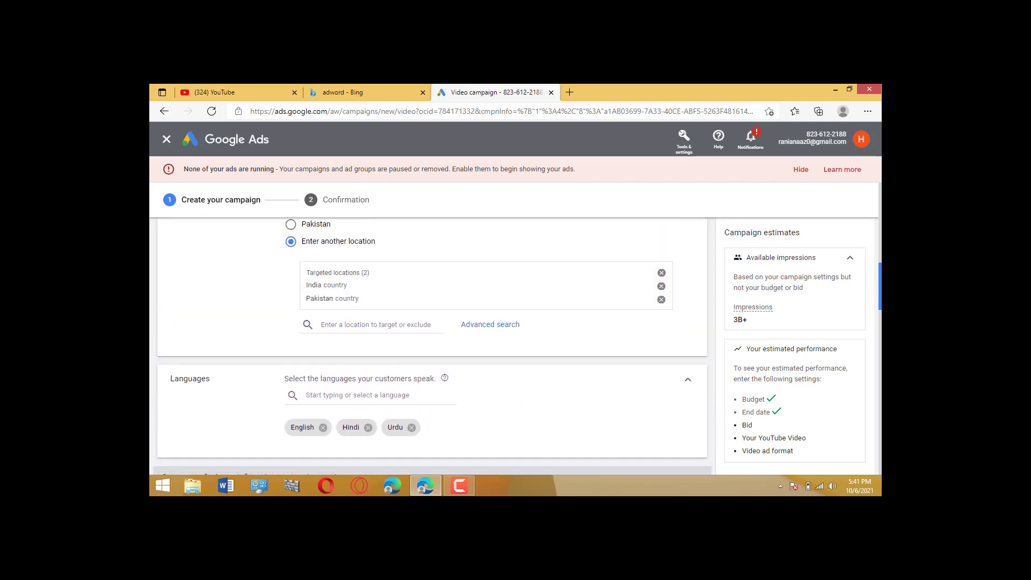
{"action": "scroll", "coordinate": [489, 313], "scroll_direction": "up", "scroll_amount": 1}
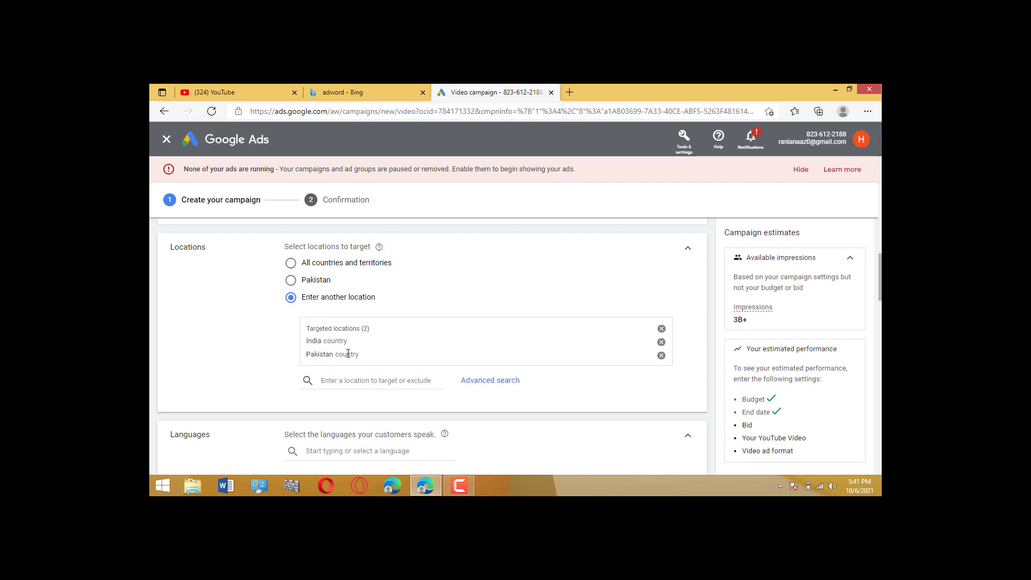
{"action": "left_click", "coordinate": [355, 380]}
{"action": "left_click", "coordinate": [631, 388]}
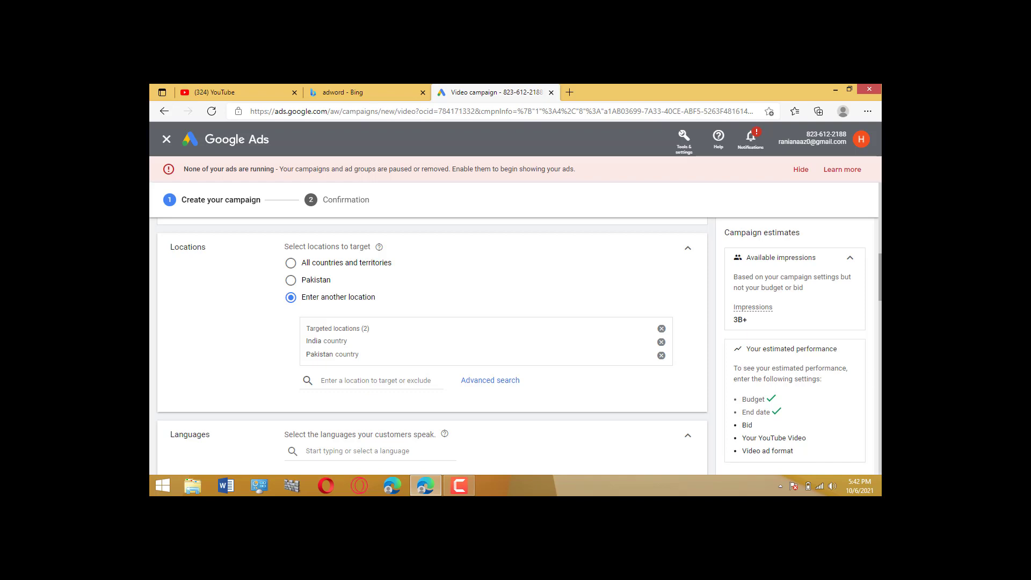
{"action": "scroll", "coordinate": [630, 388], "scroll_direction": "down", "scroll_amount": 2}
{"action": "scroll", "coordinate": [631, 388], "scroll_direction": "down", "scroll_amount": 2}
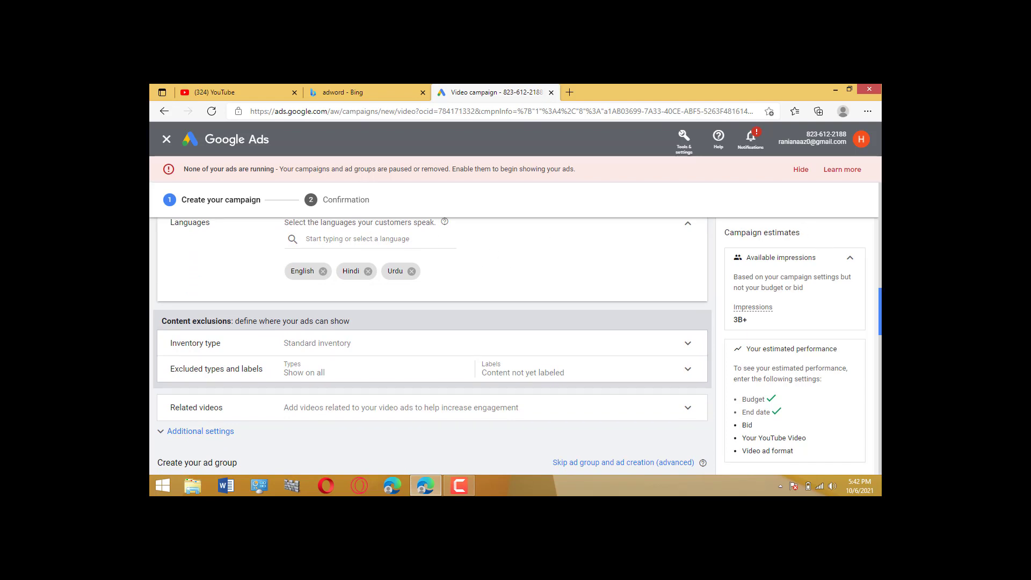
- Examine the inventory type options and the excluded content types and labels under the content exclusions
{"action": "scroll", "coordinate": [432, 344], "scroll_direction": "down", "scroll_amount": 2}
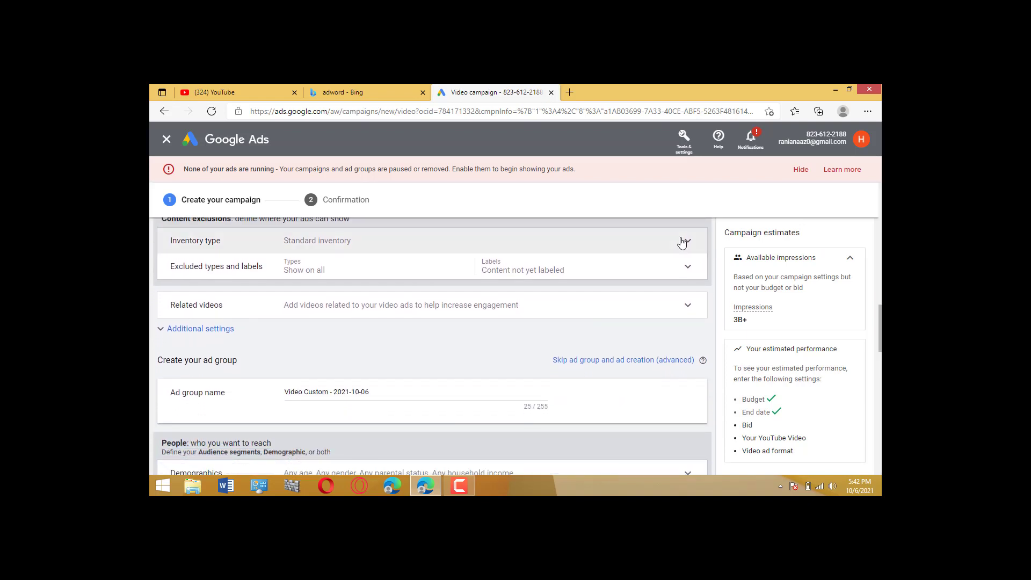
{"action": "left_click", "coordinate": [683, 241]}
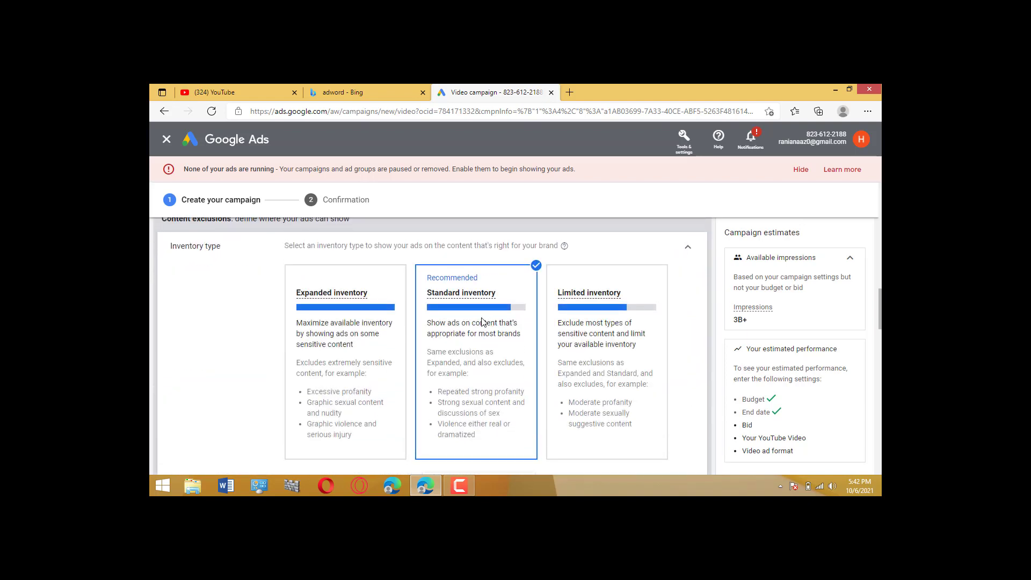
{"action": "left_click", "coordinate": [686, 247]}
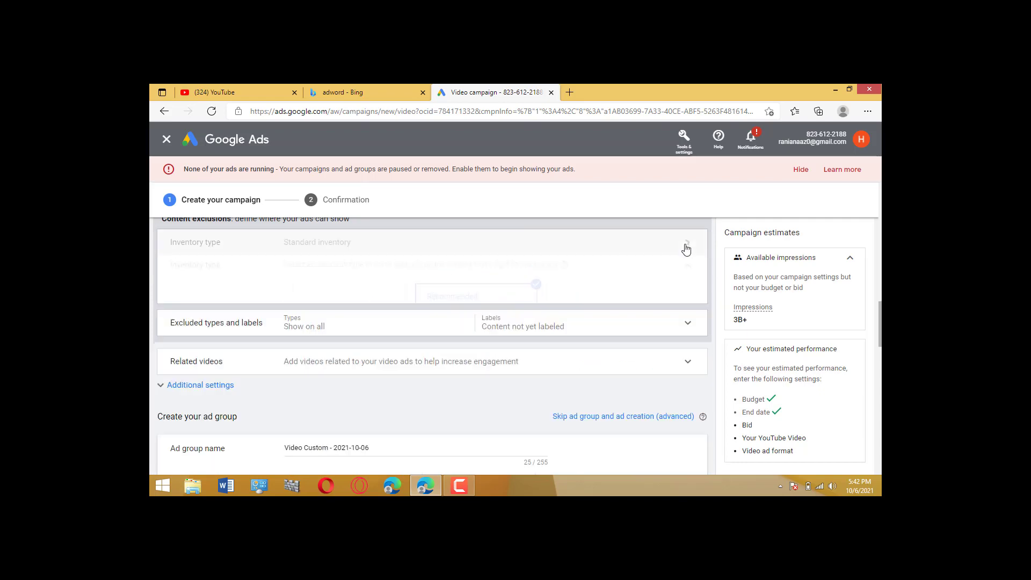
{"action": "left_click", "coordinate": [692, 271]}
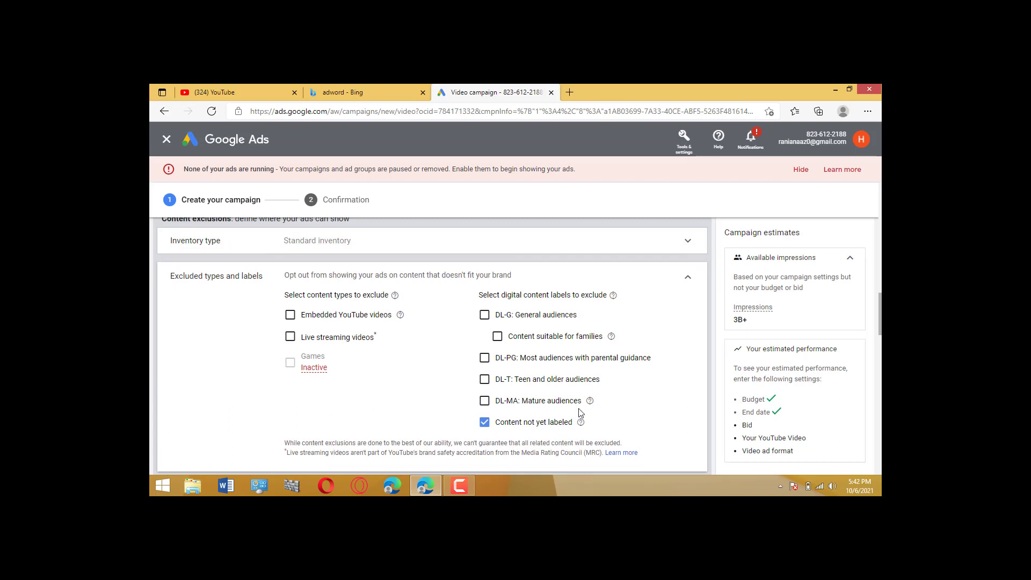
{"action": "left_click", "coordinate": [686, 278]}
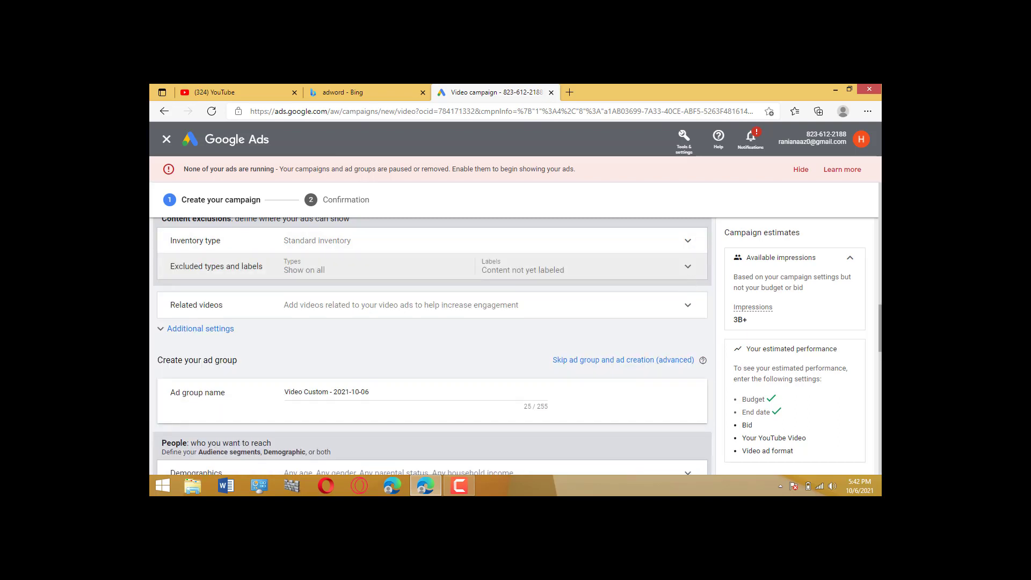
- Add the YouTube video "Super Healthy School Lunch Box Idea" as the campaign's first related video, using its URL
{"action": "left_click_drag", "start_coordinate": [880, 327], "coordinate": [880, 341]}
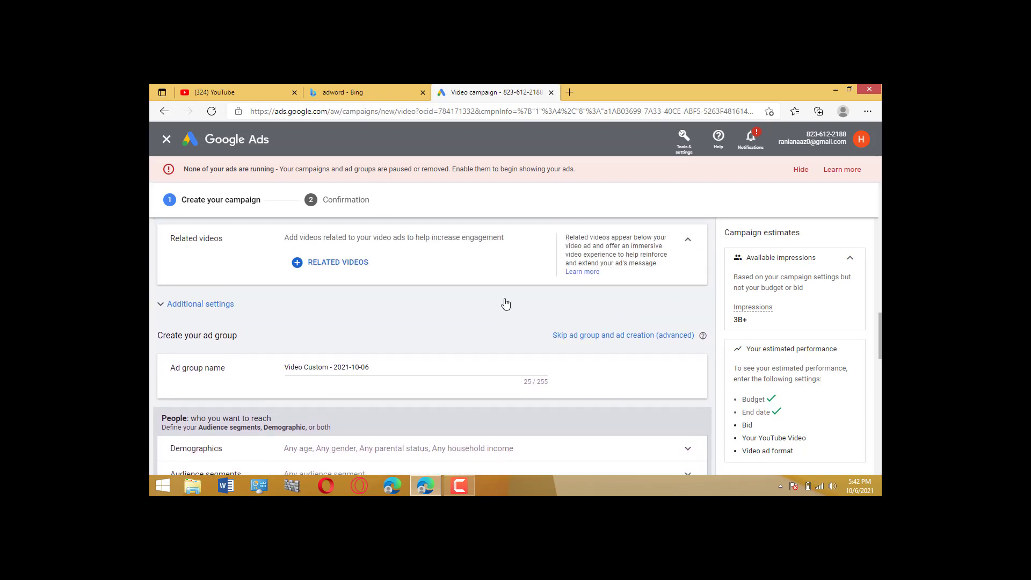
{"action": "left_click", "coordinate": [355, 264]}
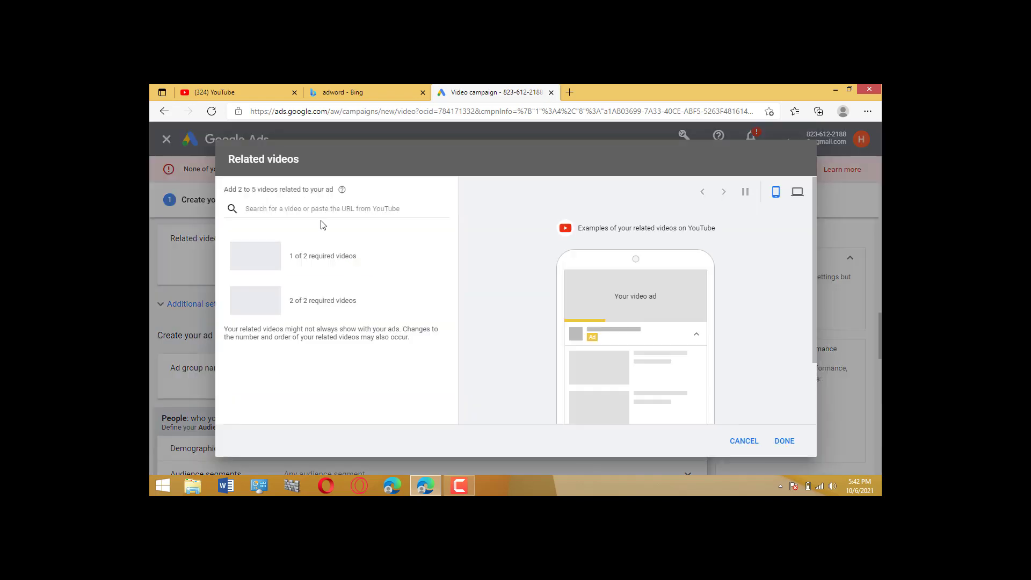
{"action": "left_click", "coordinate": [333, 208]}
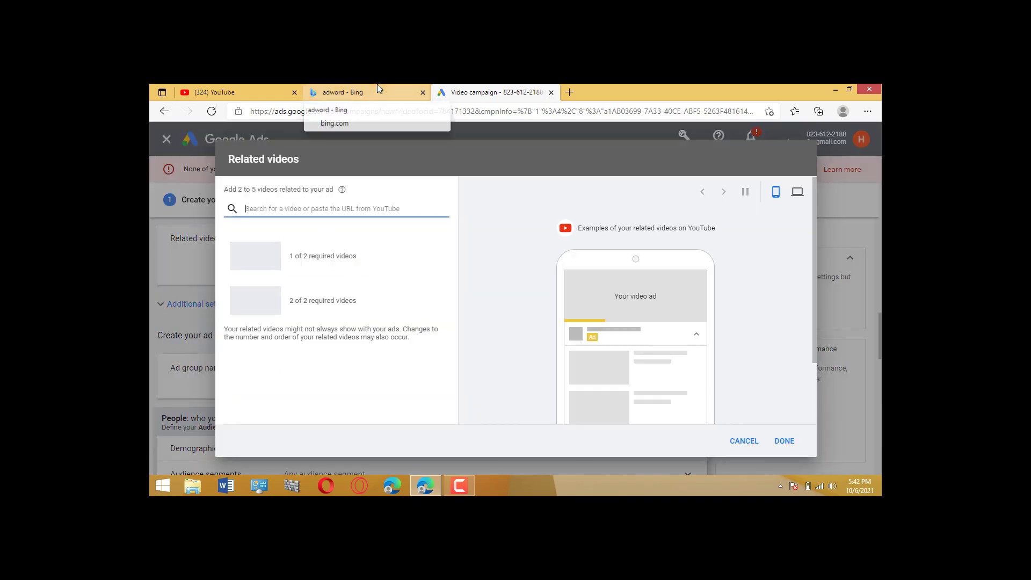
{"action": "key", "text": "ctrl+v"}
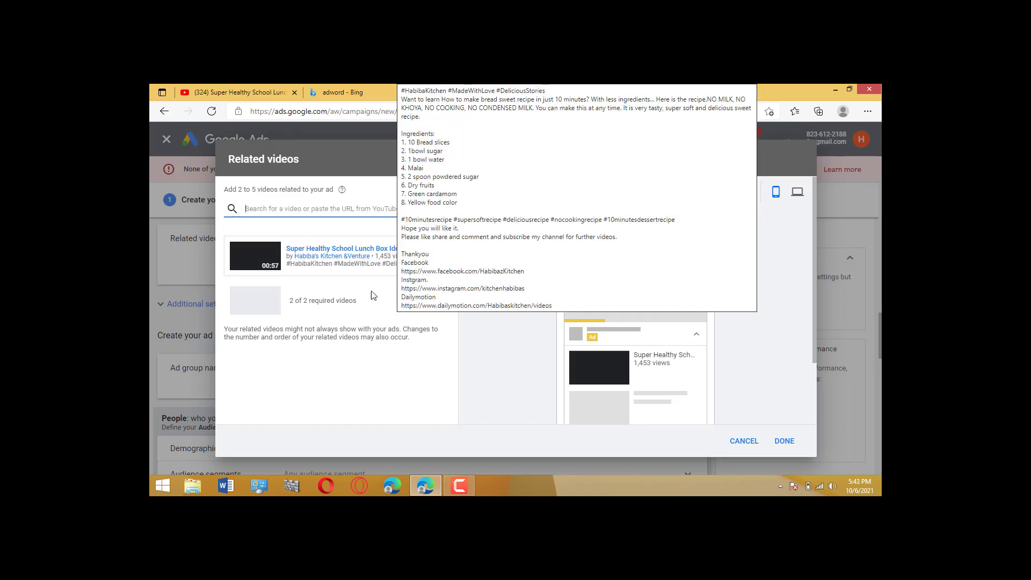
{"action": "left_click", "coordinate": [346, 300]}
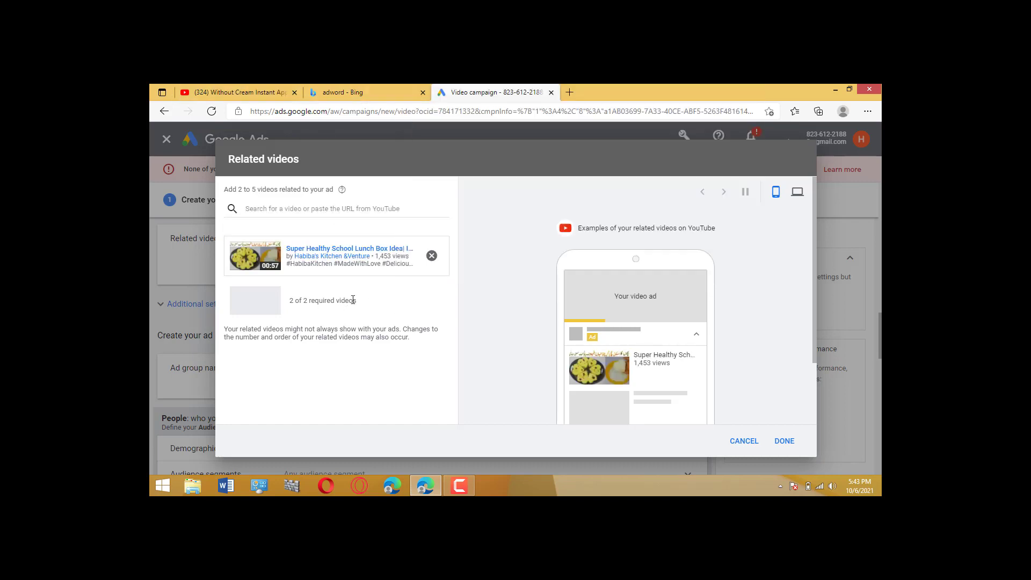
- Add the YouTube video "Without Cream Instant Apple Ice cream Recipe" as the second related video, using its URL, and save the related videos
{"action": "left_click", "coordinate": [359, 208]}
{"action": "key", "text": "ctrl+v"}
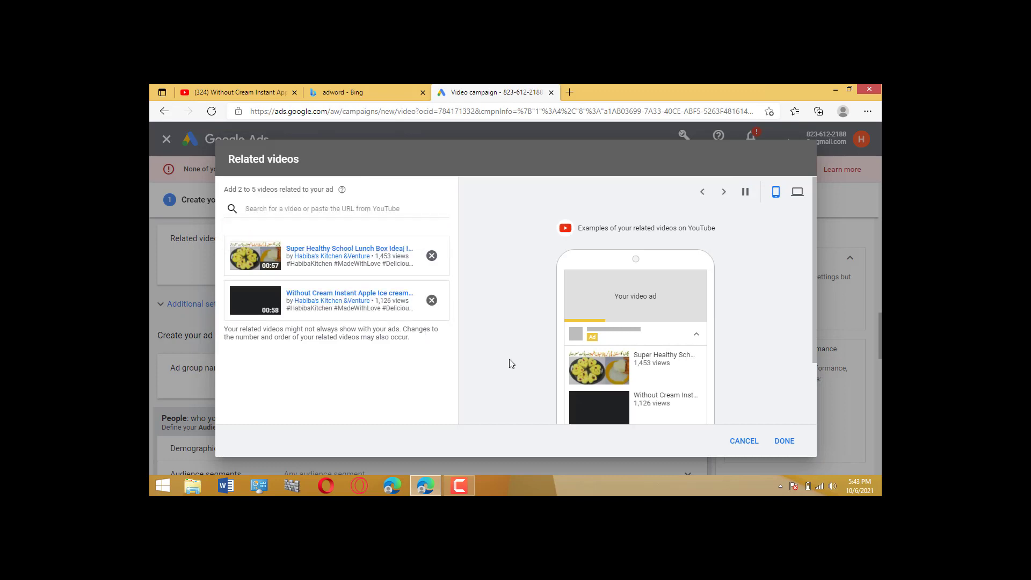
{"action": "left_click", "coordinate": [784, 441]}
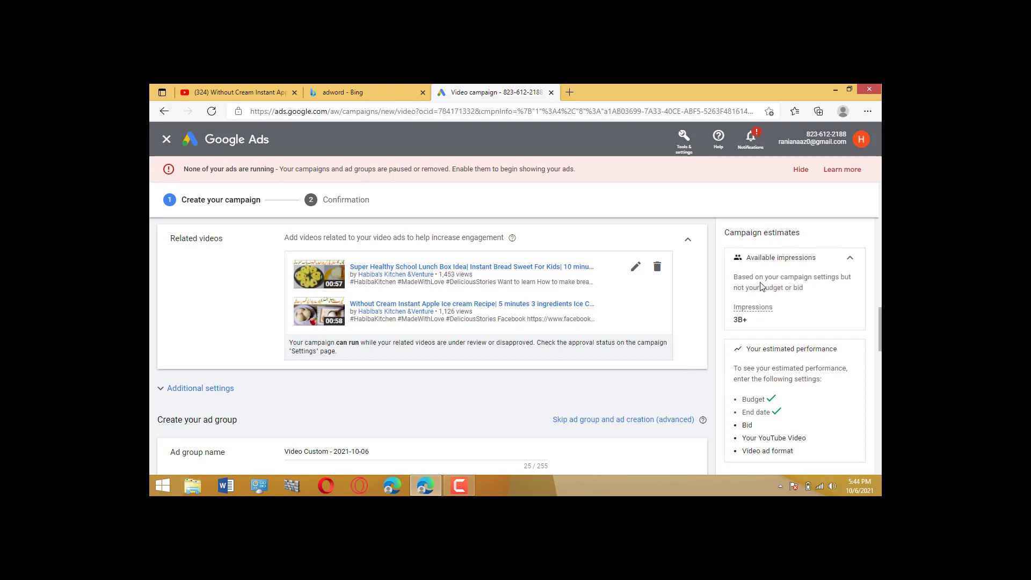
{"action": "left_click", "coordinate": [689, 241]}
{"action": "left_click", "coordinate": [689, 241]}
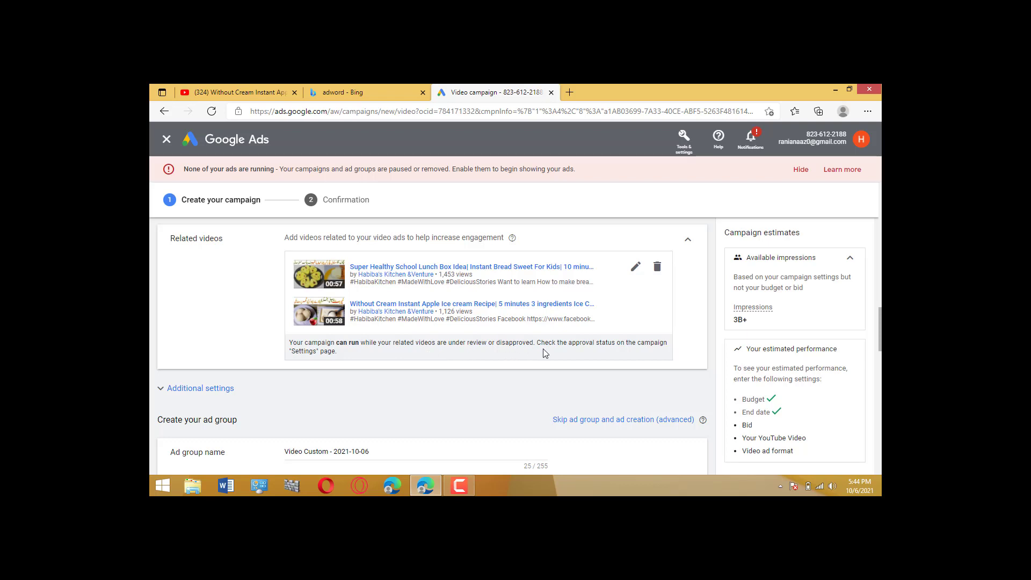
{"action": "left_click", "coordinate": [687, 240]}
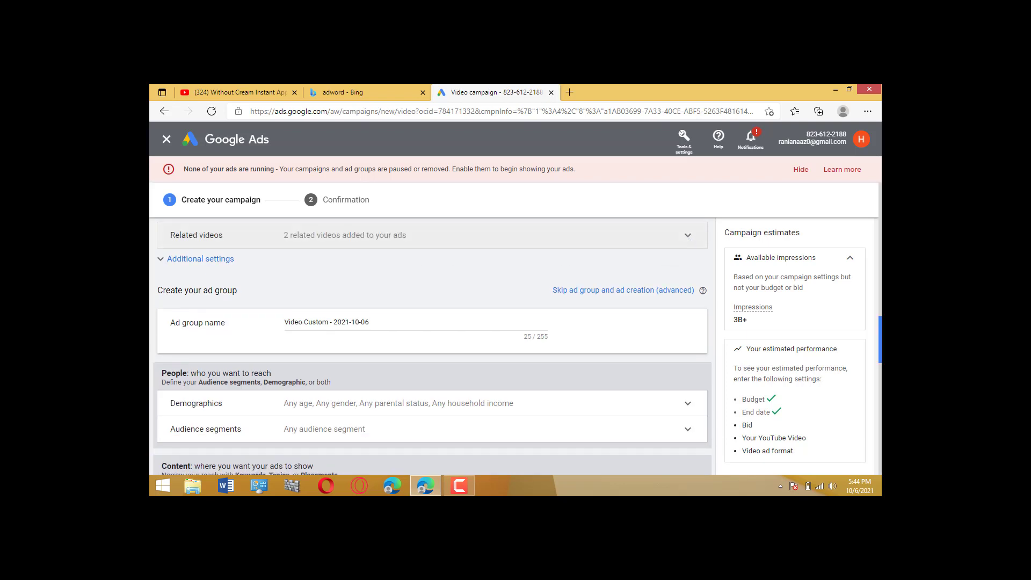
- Rename the ad group as "sponge cake"
{"action": "scroll", "coordinate": [432, 349], "scroll_direction": "down", "scroll_amount": 1}
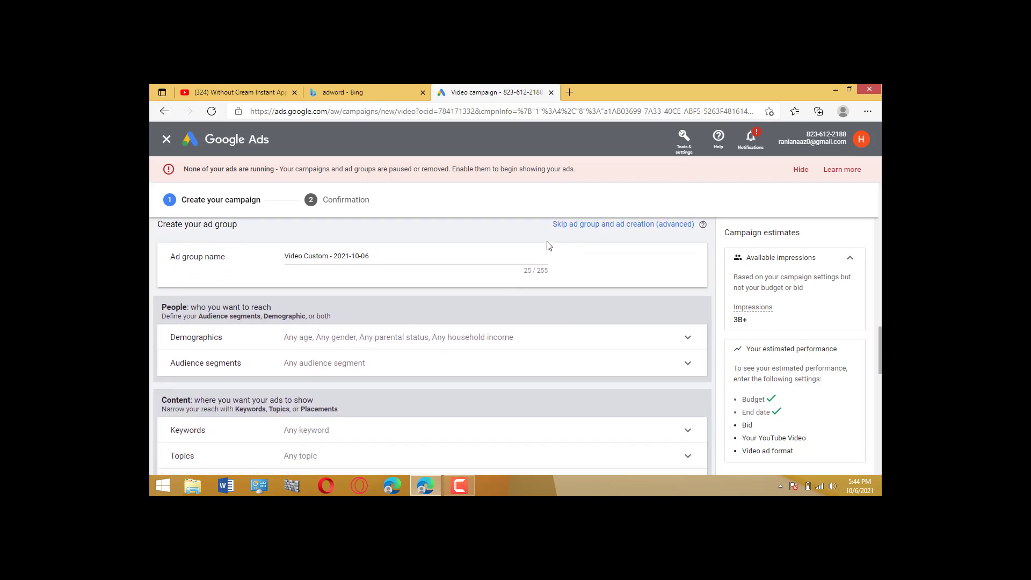
{"action": "left_click", "coordinate": [373, 256]}
{"action": "left_click_drag", "start_coordinate": [373, 256], "coordinate": [265, 255]}
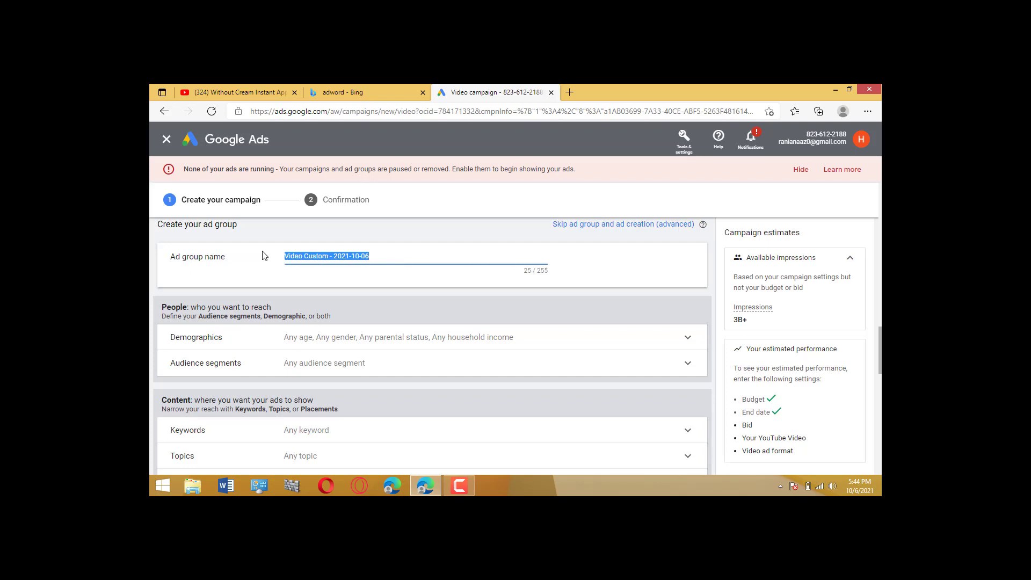
{"action": "type", "text": "sponge cak"}
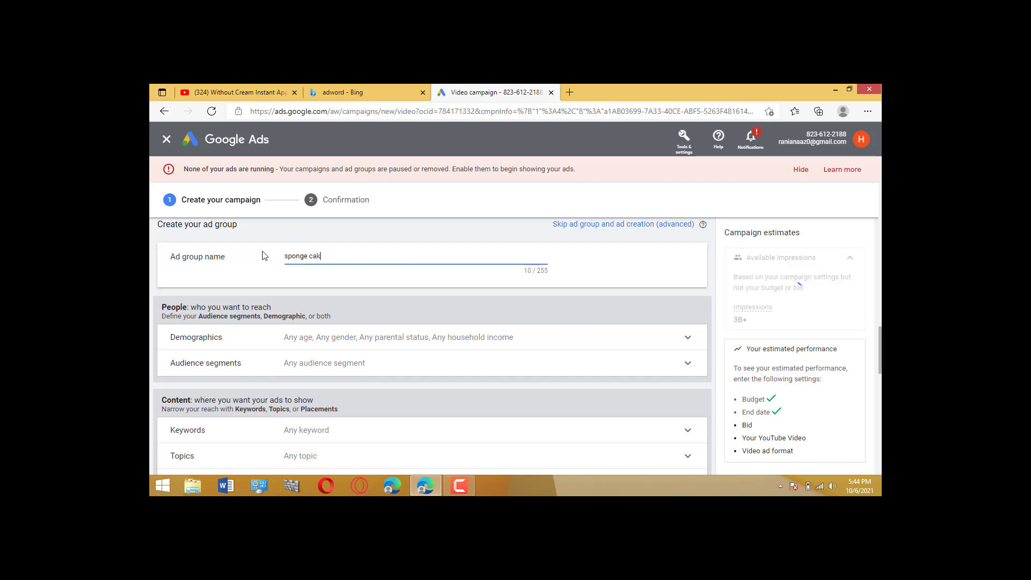
{"action": "type", "text": "e"}
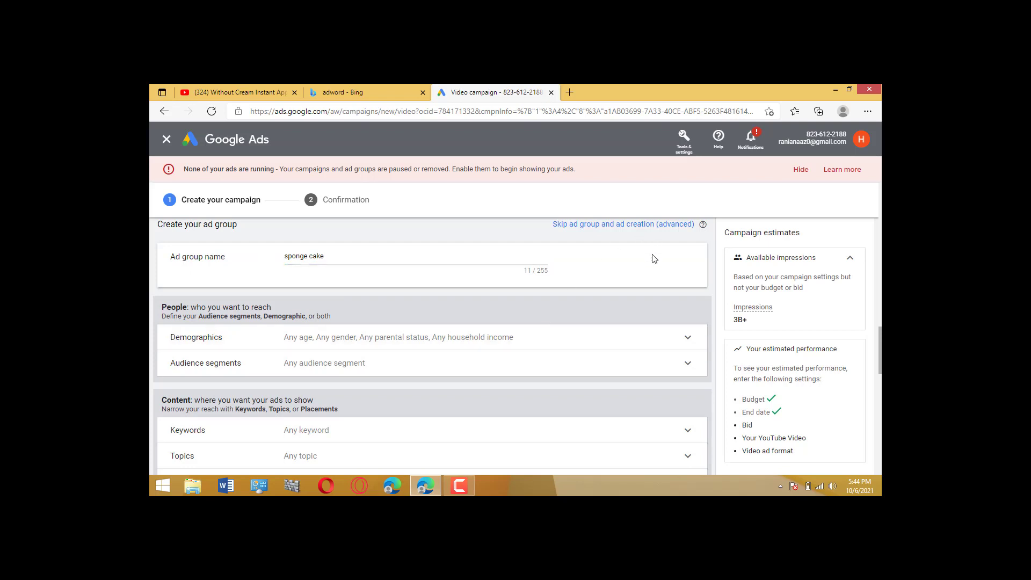
{"action": "left_click", "coordinate": [652, 256]}
- Review the demographic targeting options for gender, age, parental status and household income
{"action": "scroll", "coordinate": [432, 347], "scroll_direction": "down", "scroll_amount": 2}
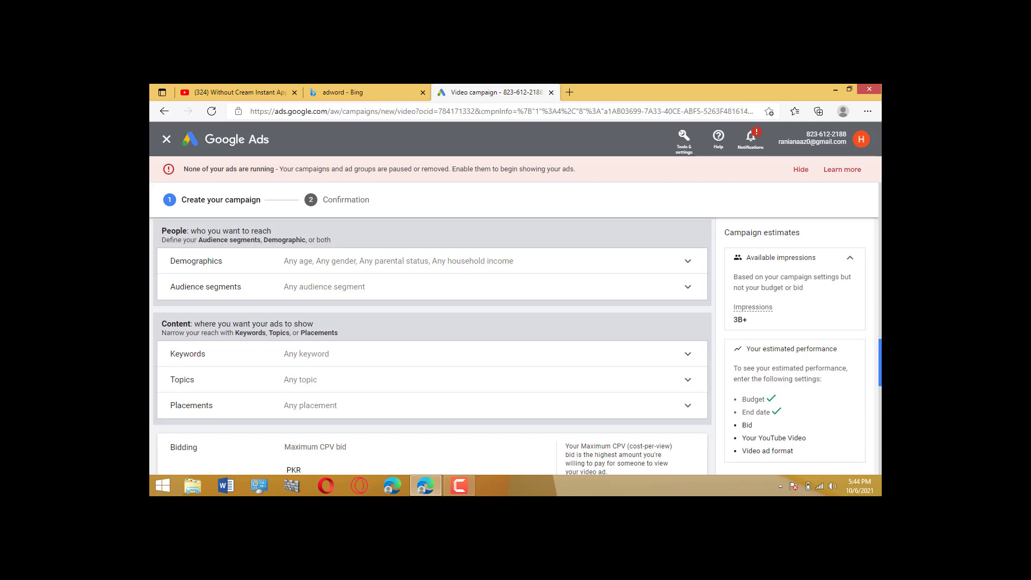
{"action": "left_click", "coordinate": [685, 263]}
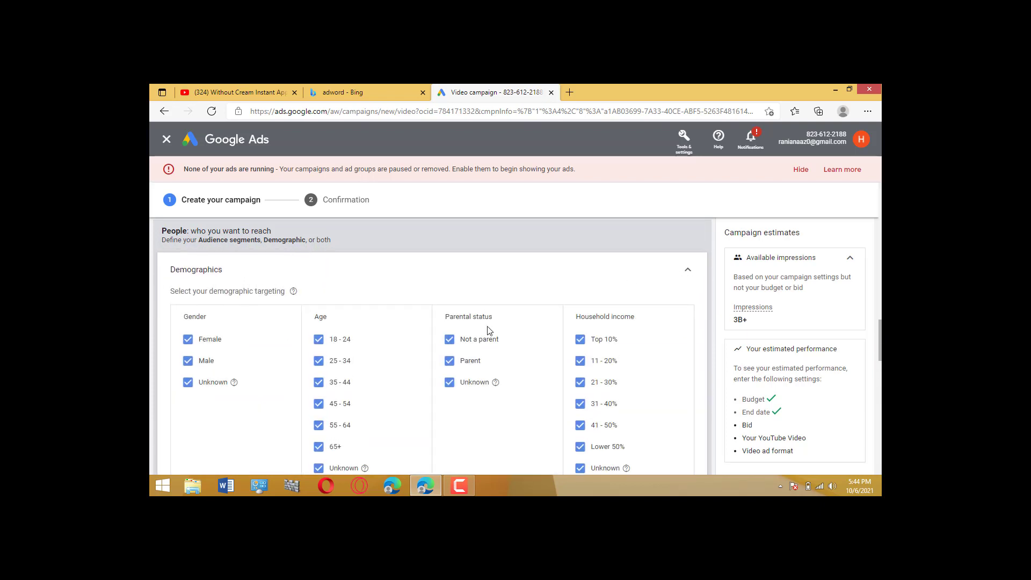
{"action": "left_click", "coordinate": [686, 271]}
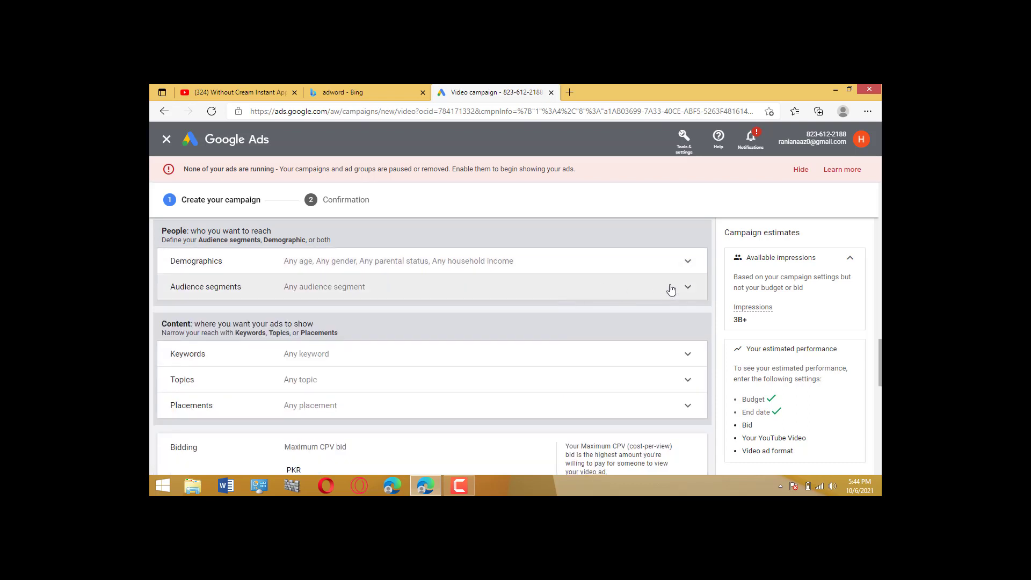
- Target the audience segments Food & Dining, Food, Foodies, Baked Goods and Candy & Chocolate, and enable audience expansion to similar people
{"action": "left_click", "coordinate": [671, 290]}
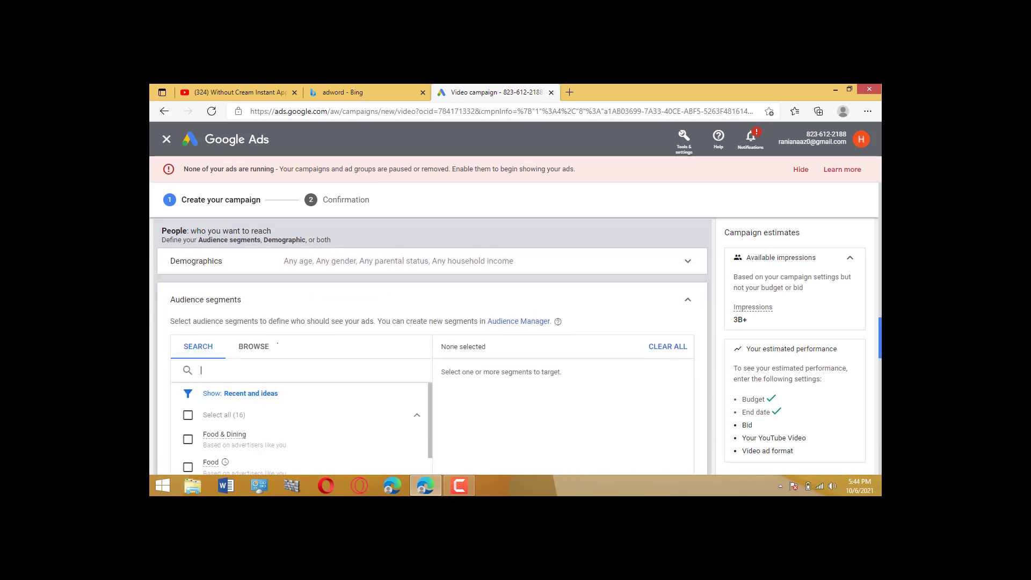
{"action": "scroll", "coordinate": [314, 294], "scroll_direction": "down", "scroll_amount": 4}
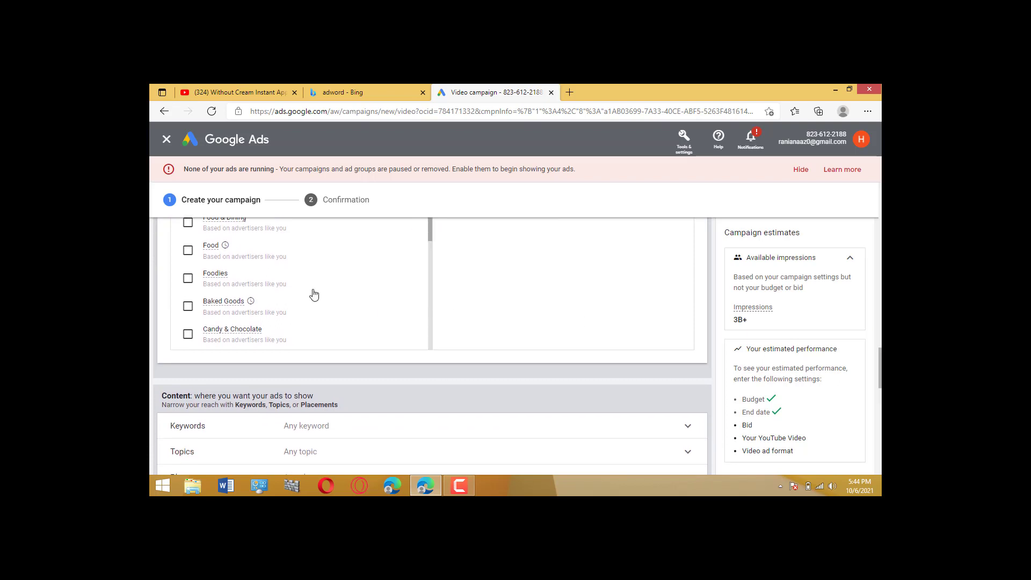
{"action": "left_click", "coordinate": [188, 249]}
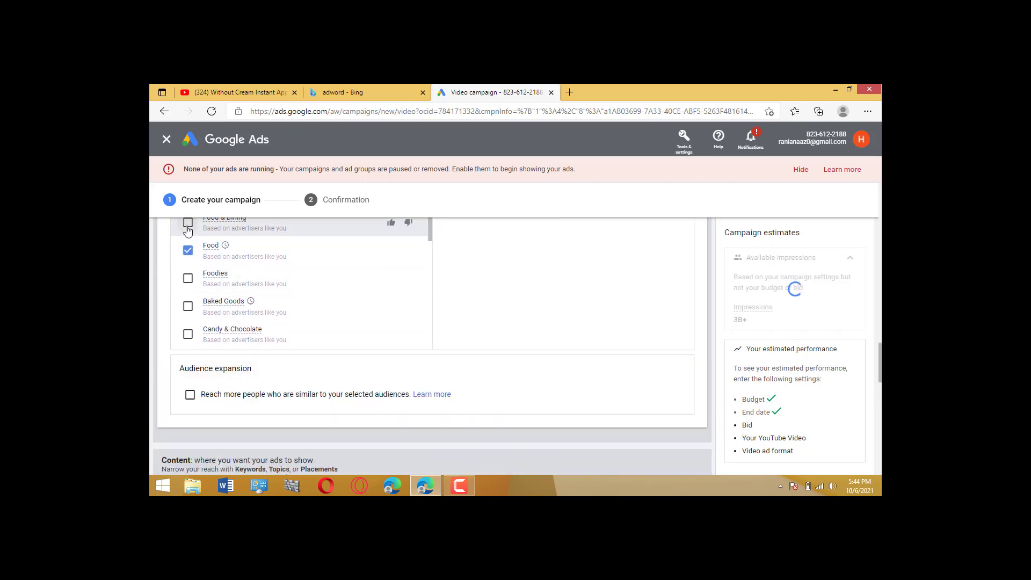
{"action": "left_click", "coordinate": [187, 223]}
{"action": "left_click", "coordinate": [188, 278]}
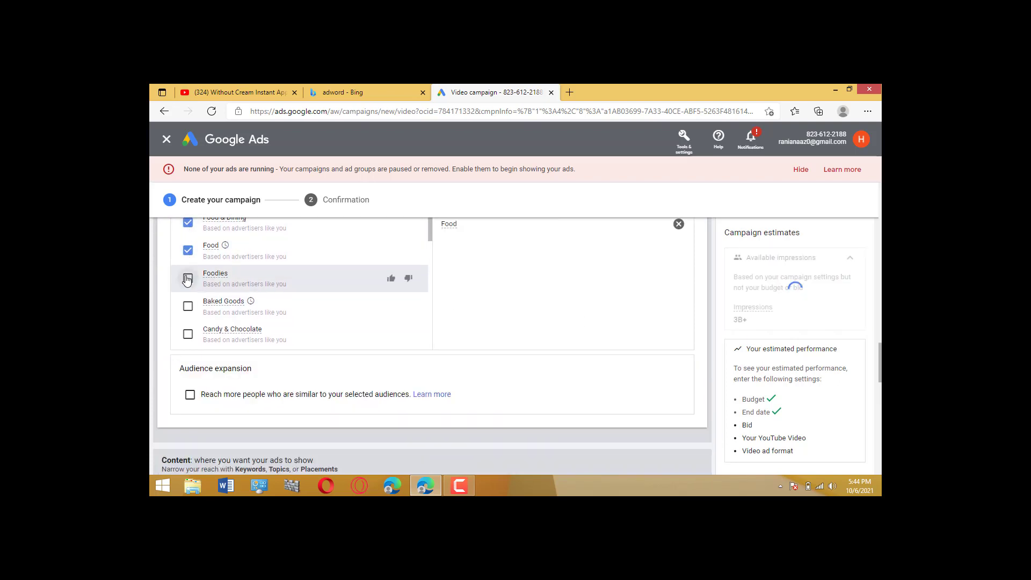
{"action": "left_click", "coordinate": [187, 334]}
{"action": "left_click", "coordinate": [187, 306]}
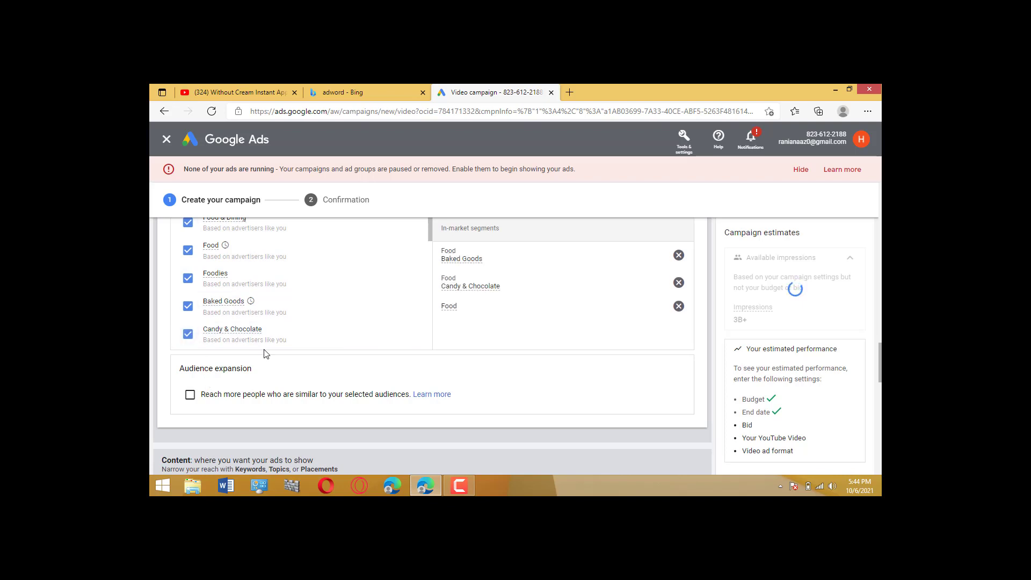
{"action": "scroll", "coordinate": [875, 376], "scroll_direction": "up", "scroll_amount": 2}
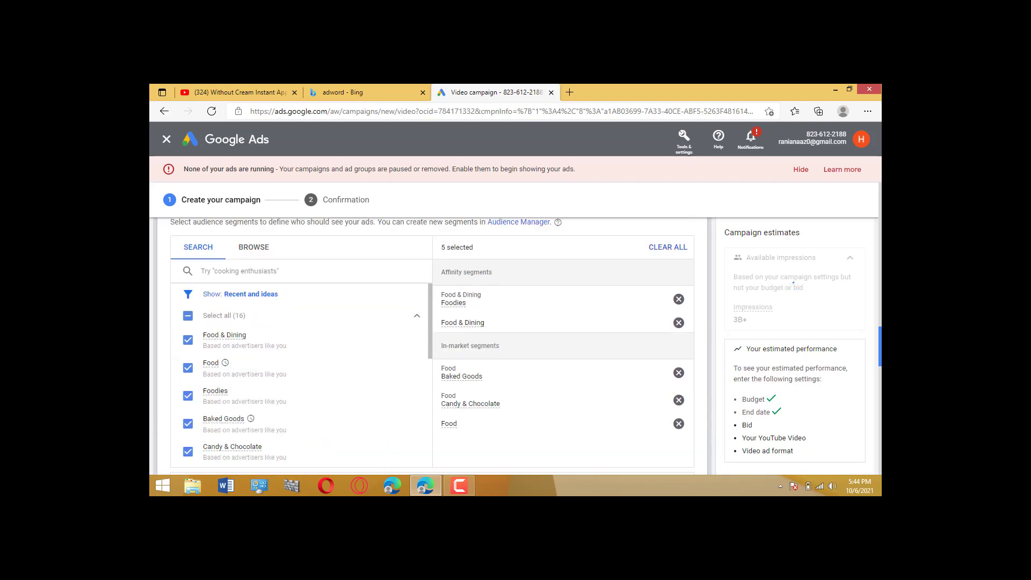
{"action": "scroll", "coordinate": [432, 346], "scroll_direction": "up", "scroll_amount": 1}
{"action": "scroll", "coordinate": [432, 347], "scroll_direction": "down", "scroll_amount": 6}
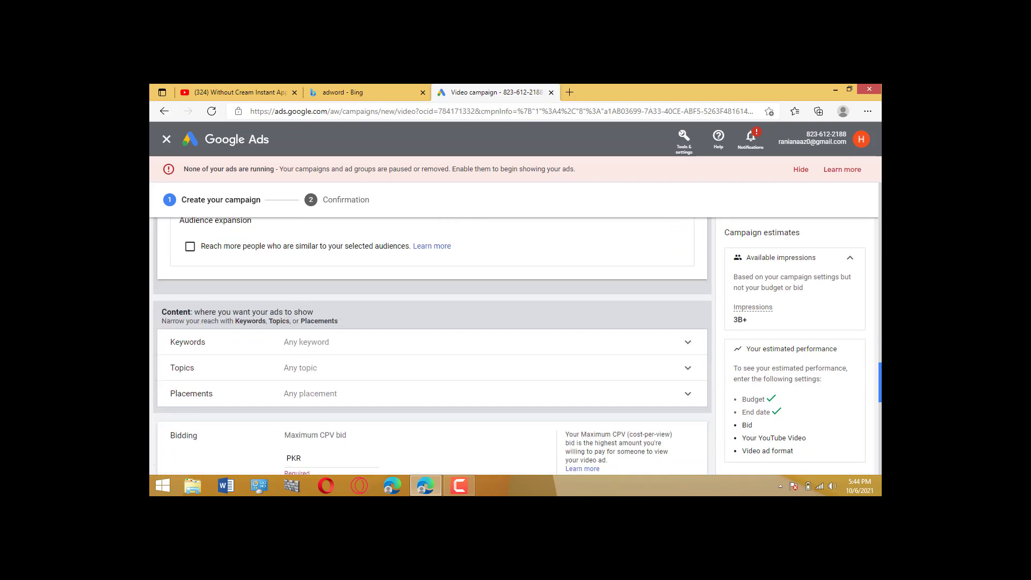
{"action": "left_click", "coordinate": [190, 247]}
- Enter the targeting keywords "vanilla sponge cake", "one egg sponge cake" and "soft cake", one per line
{"action": "scroll", "coordinate": [852, 363], "scroll_direction": "down", "scroll_amount": 2}
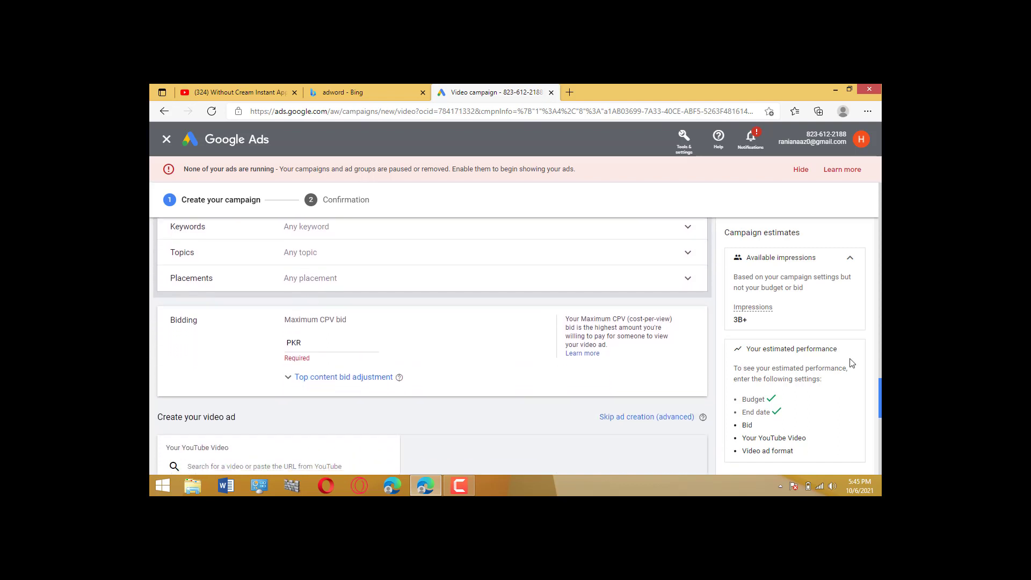
{"action": "left_click", "coordinate": [682, 235]}
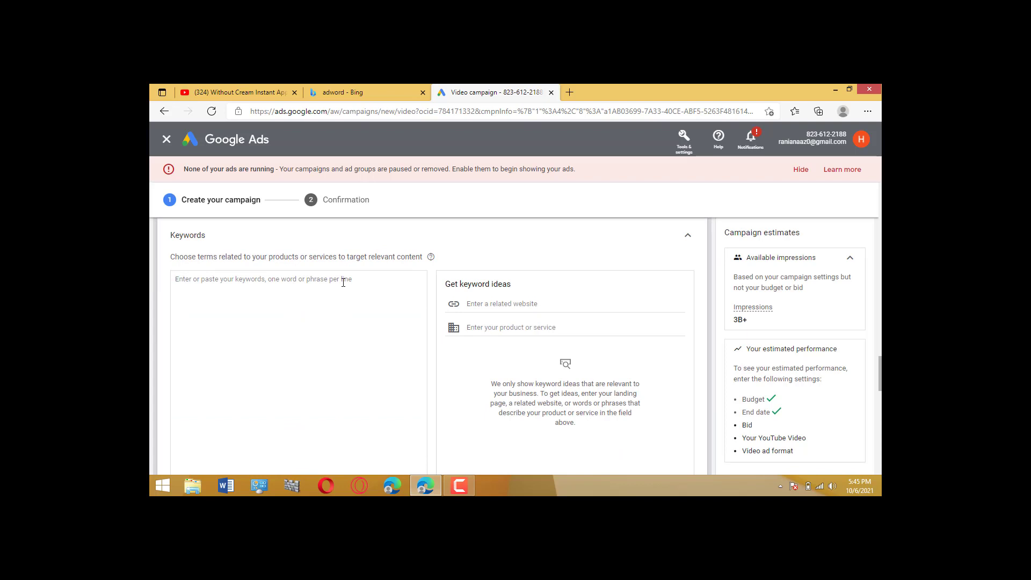
{"action": "type", "text": "vanilla sponge cake"}
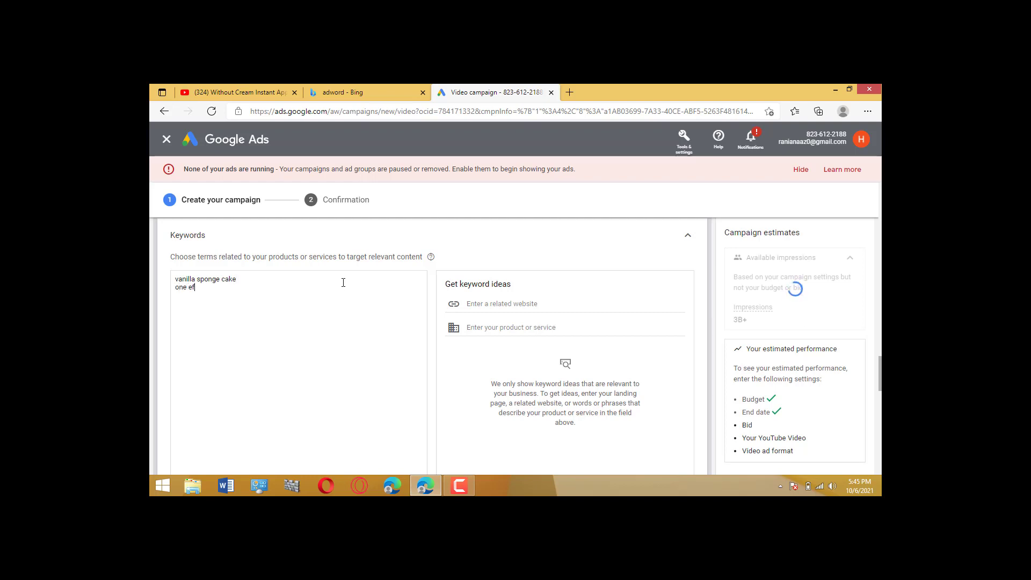
{"action": "key", "text": "BackSpace"}
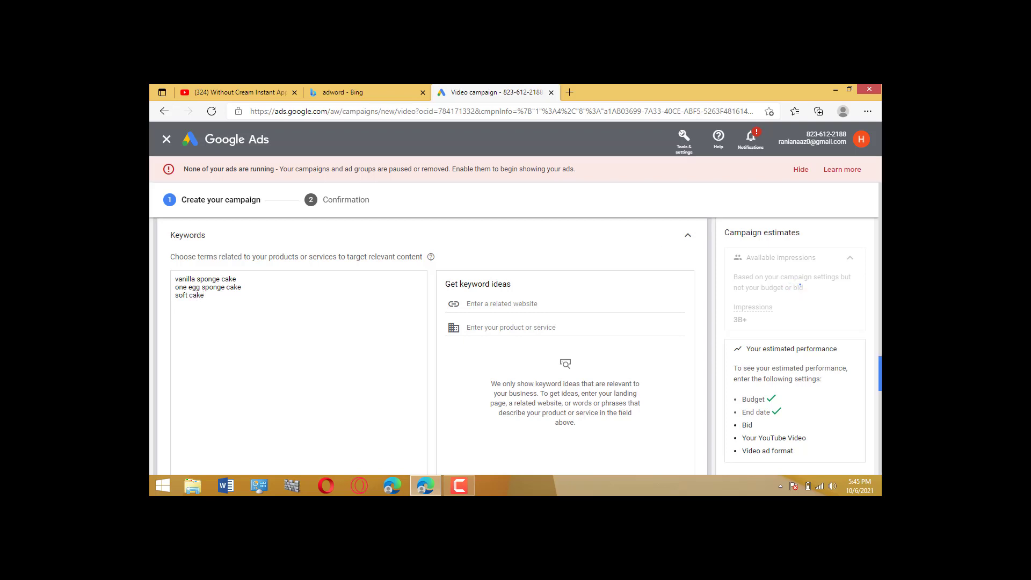
- Restrict the ad group's topic targeting to Food & Drink
{"action": "scroll", "coordinate": [430, 344], "scroll_direction": "down", "scroll_amount": 1}
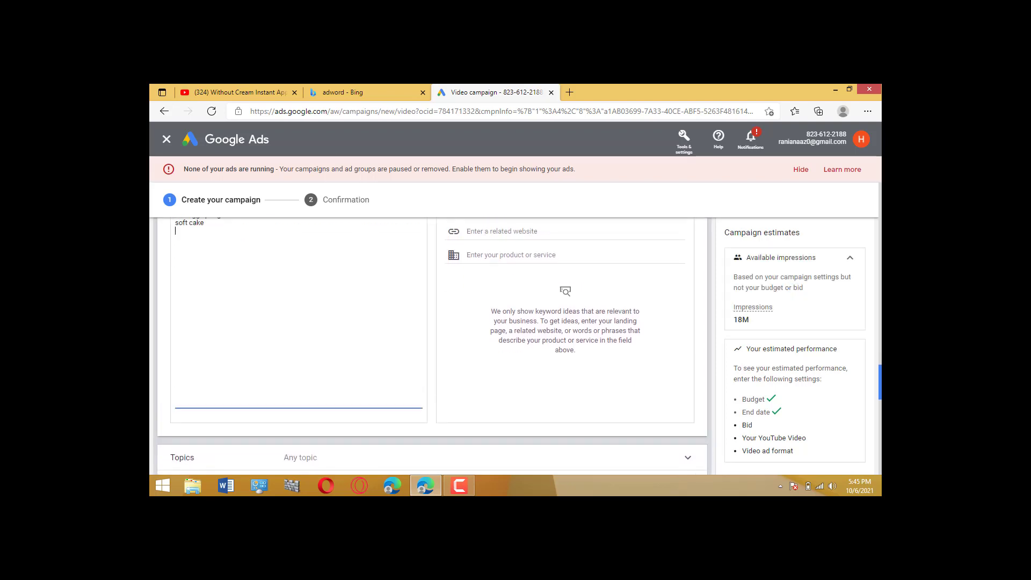
{"action": "scroll", "coordinate": [432, 347], "scroll_direction": "down", "scroll_amount": 2}
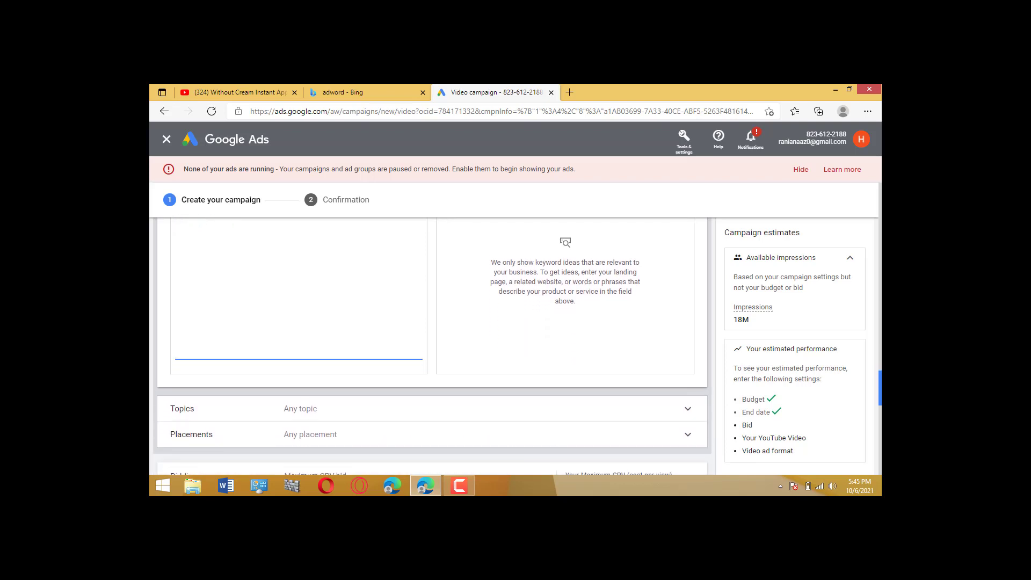
{"action": "scroll", "coordinate": [430, 344], "scroll_direction": "down", "scroll_amount": 2}
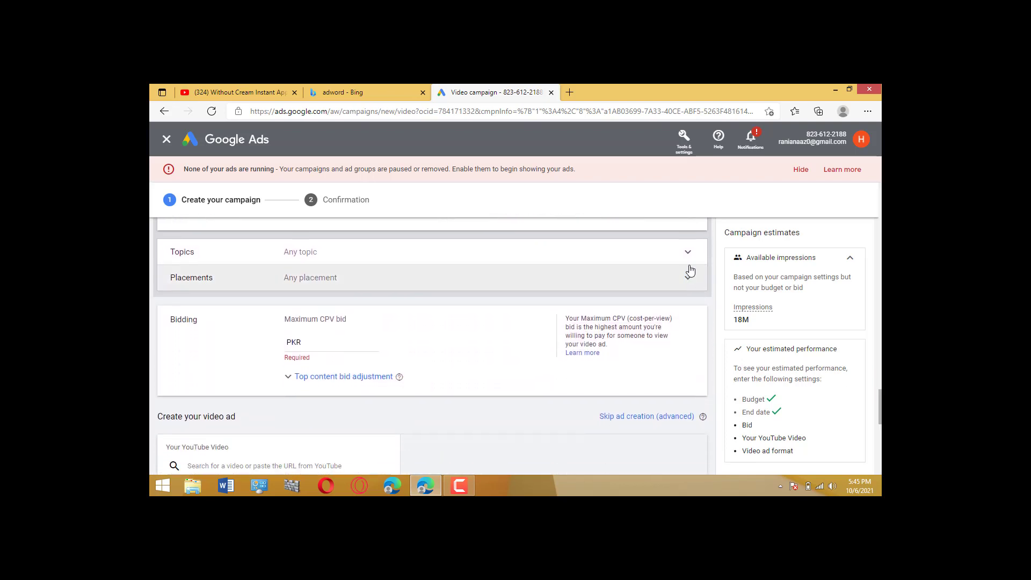
{"action": "left_click", "coordinate": [691, 264]}
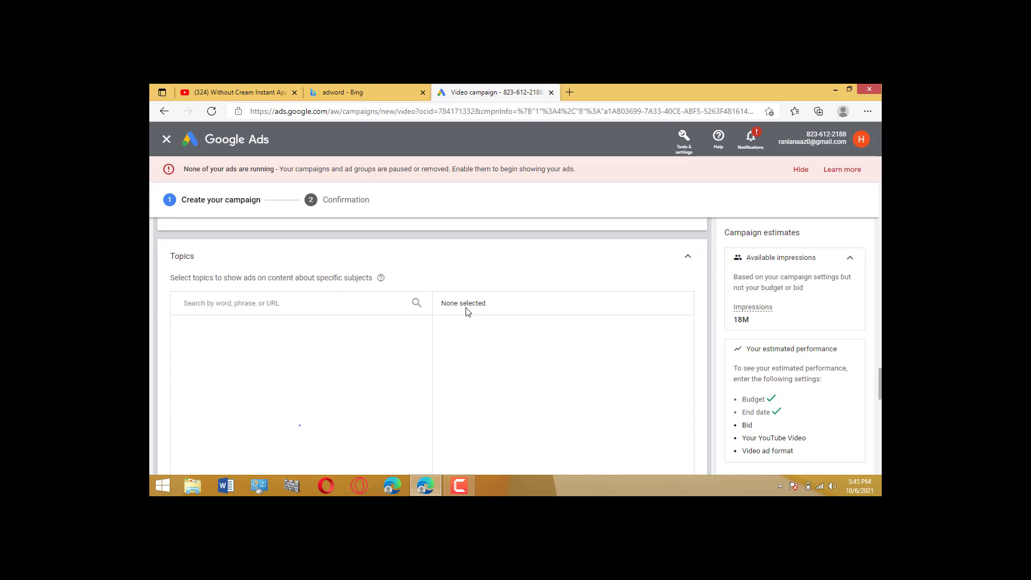
{"action": "scroll", "coordinate": [432, 346], "scroll_direction": "down", "scroll_amount": 2}
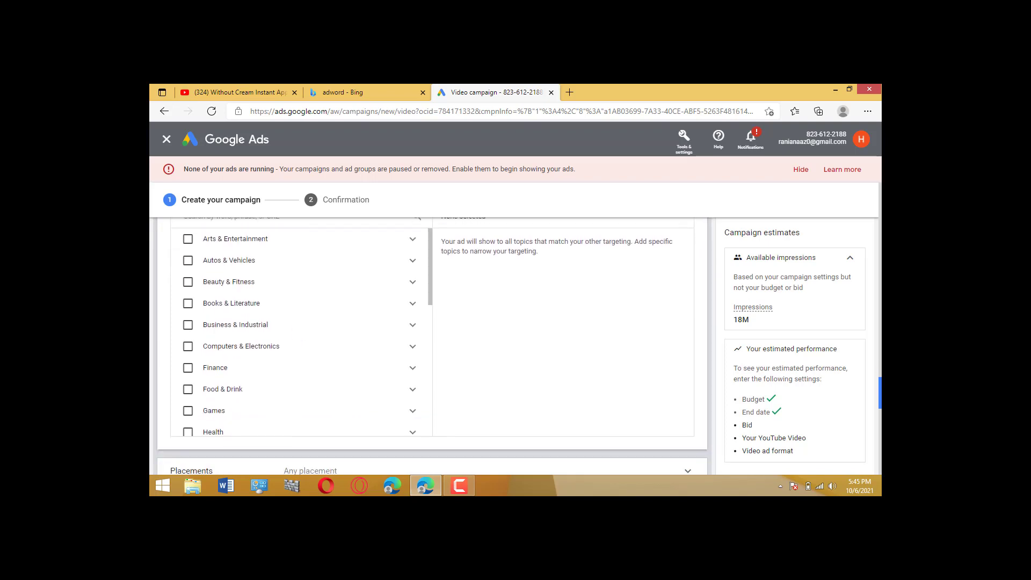
{"action": "scroll", "coordinate": [429, 344], "scroll_direction": "up", "scroll_amount": 2}
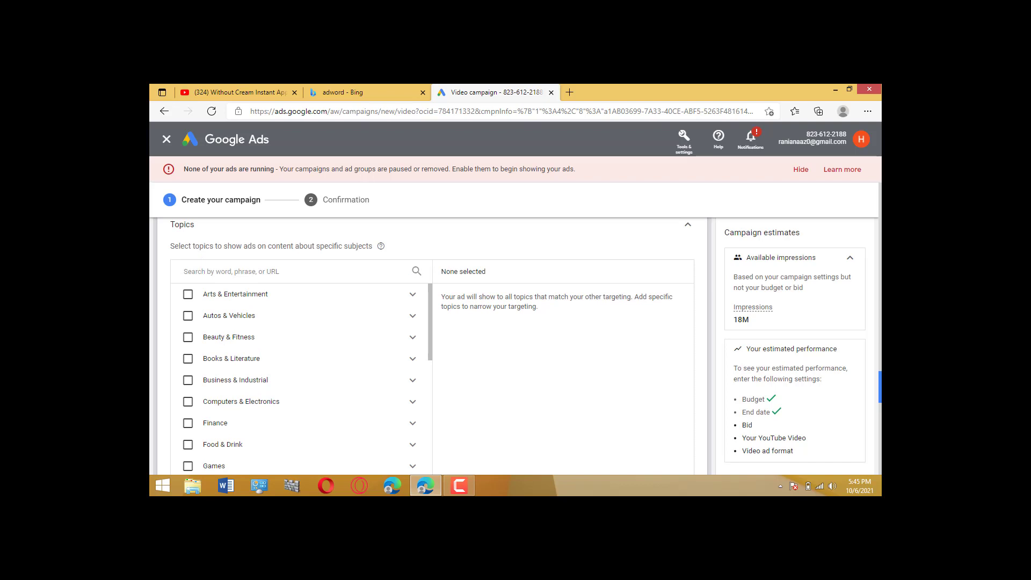
{"action": "scroll", "coordinate": [430, 347], "scroll_direction": "down", "scroll_amount": 1}
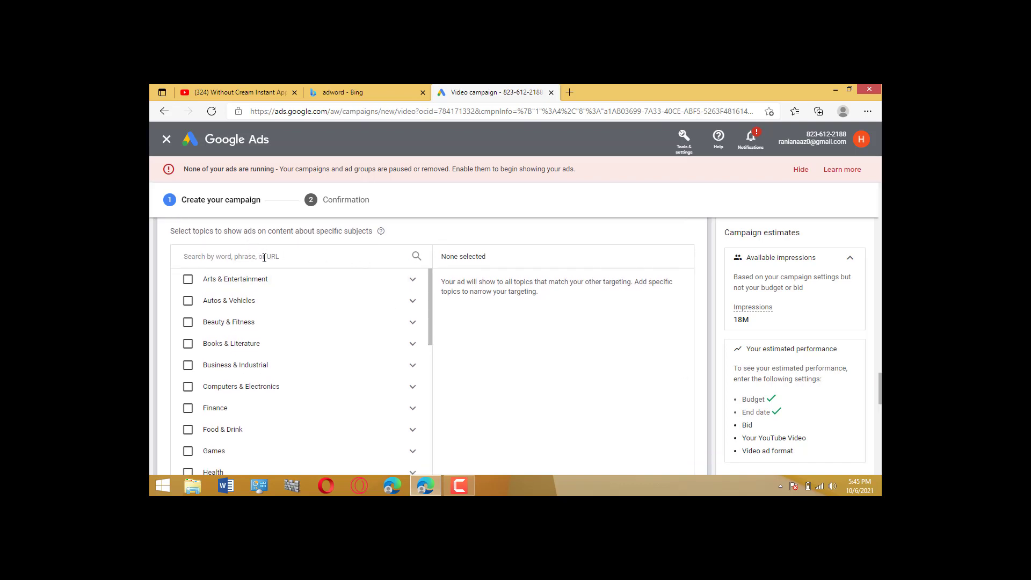
{"action": "left_click", "coordinate": [188, 430]}
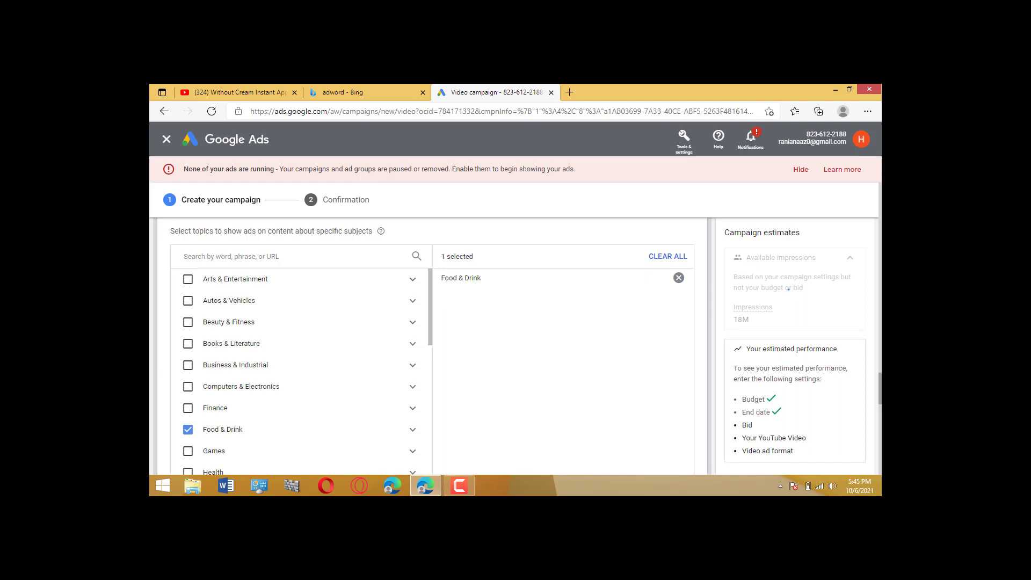
{"action": "scroll", "coordinate": [879, 378], "scroll_direction": "up", "scroll_amount": 1}
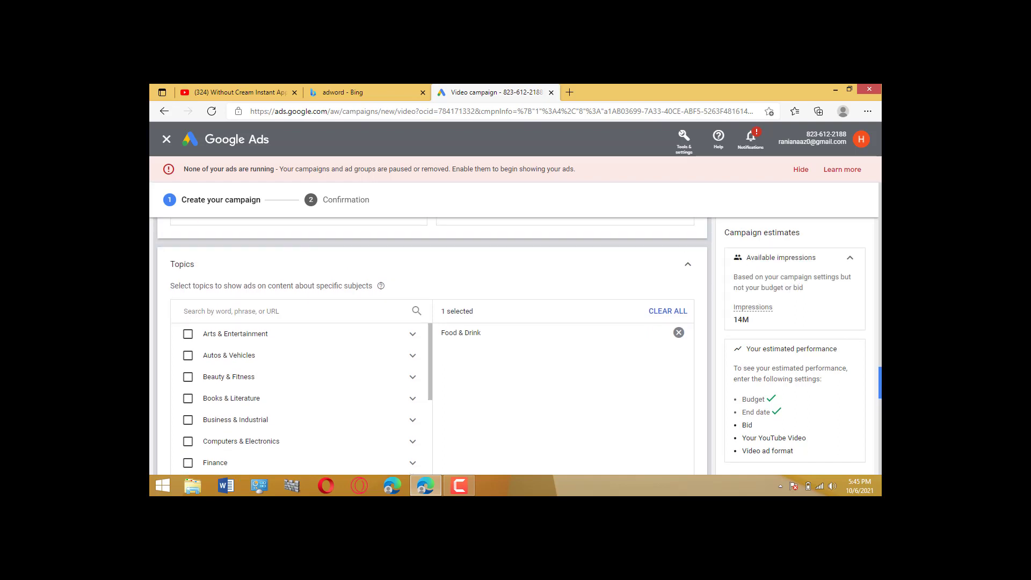
{"action": "left_click", "coordinate": [687, 268]}
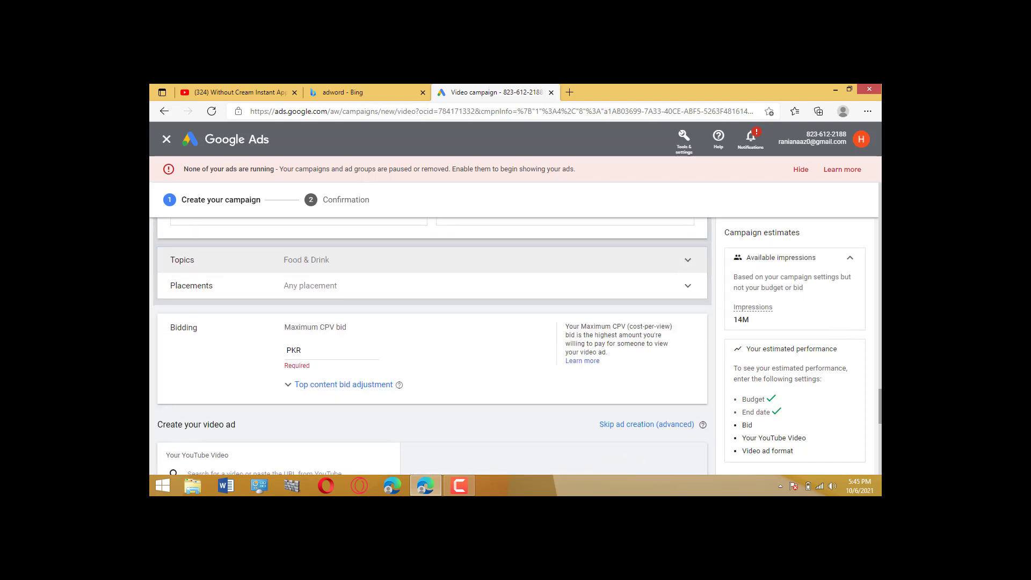
- Set the ad group's maximum CPV bid to PKR 1
{"action": "left_click", "coordinate": [314, 353]}
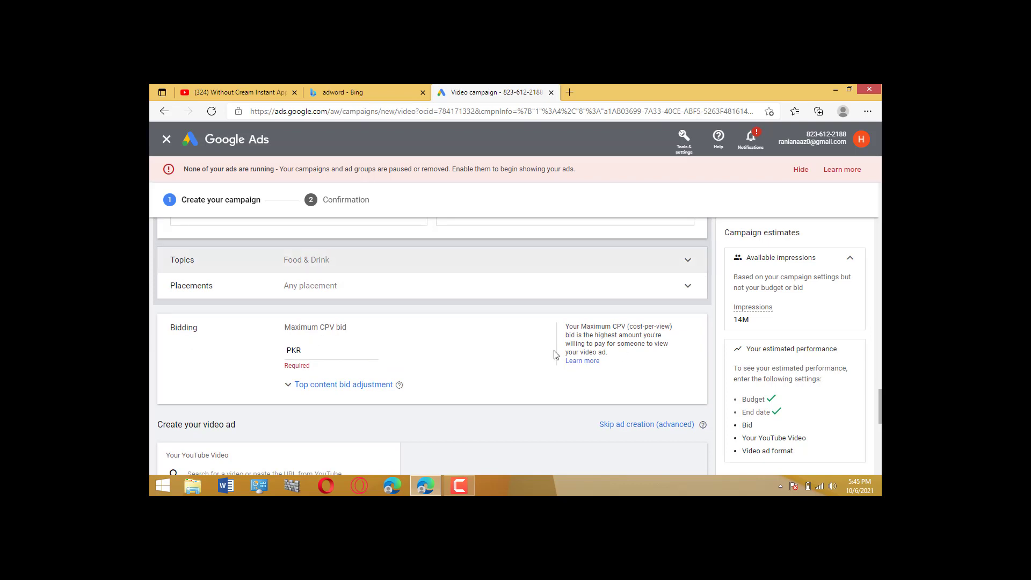
{"action": "left_click", "coordinate": [313, 353]}
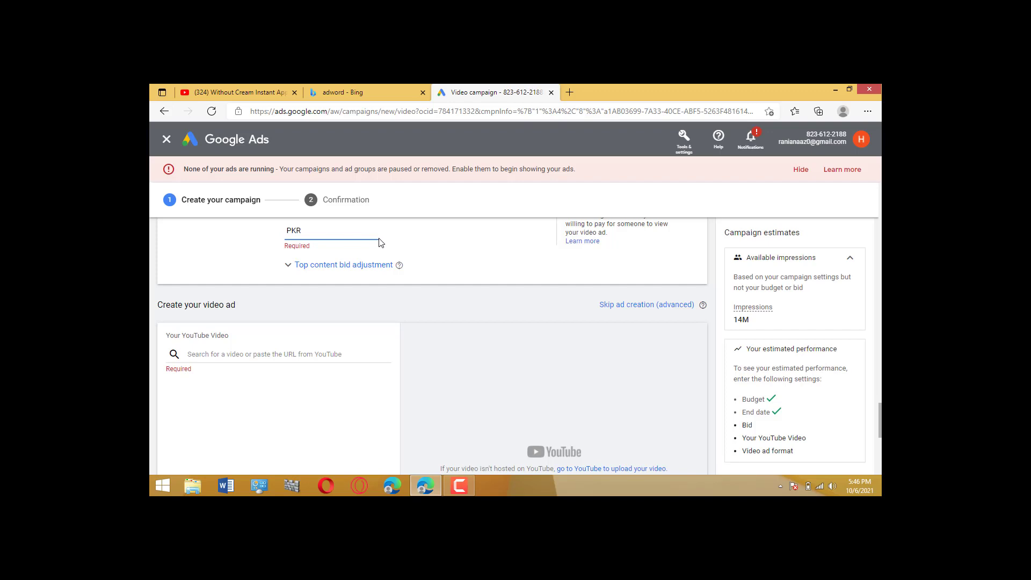
{"action": "type", "text": "1"}
{"action": "left_click", "coordinate": [452, 323]}
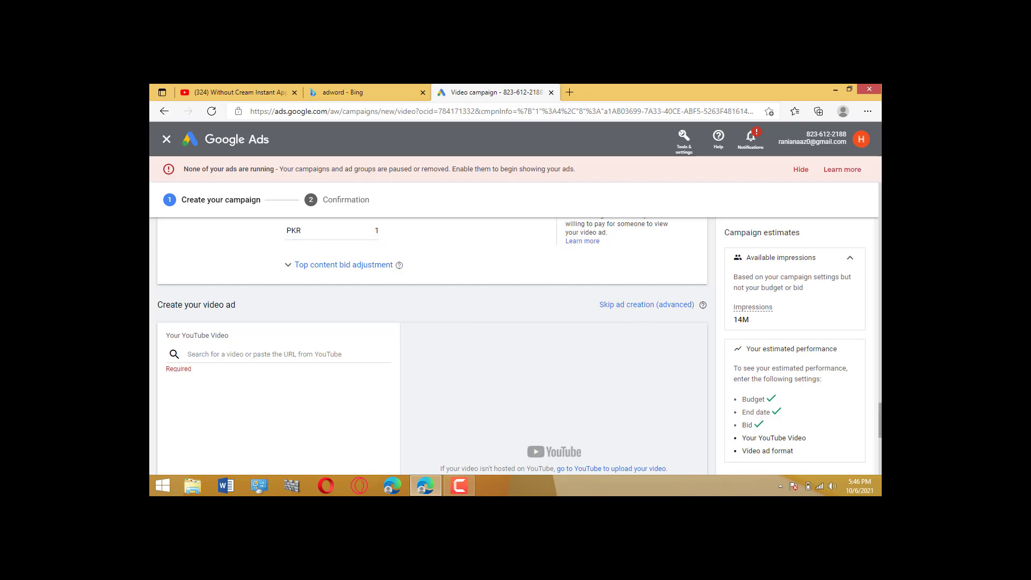
- Cap the campaign's frequency at 1 impression per day and 1 view per day for the same user
{"action": "scroll", "coordinate": [682, 284], "scroll_direction": "up", "scroll_amount": 10}
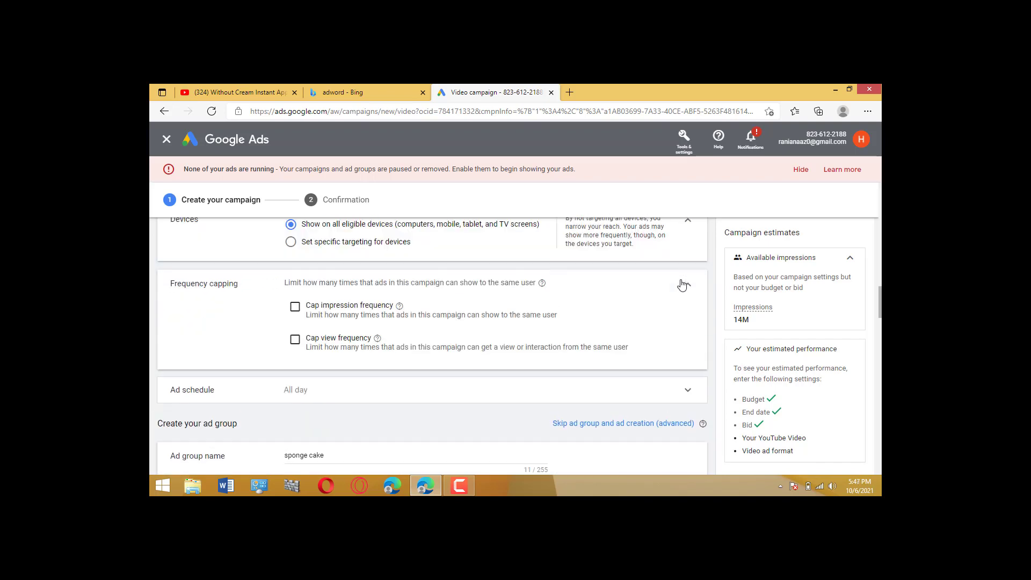
{"action": "left_click", "coordinate": [307, 310]}
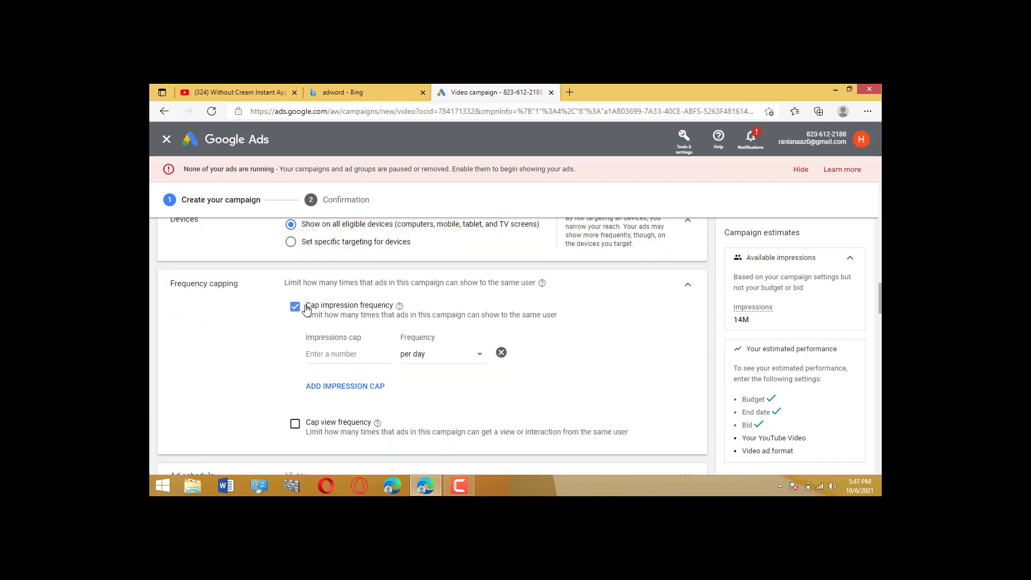
{"action": "left_click", "coordinate": [370, 355]}
{"action": "type", "text": "1"}
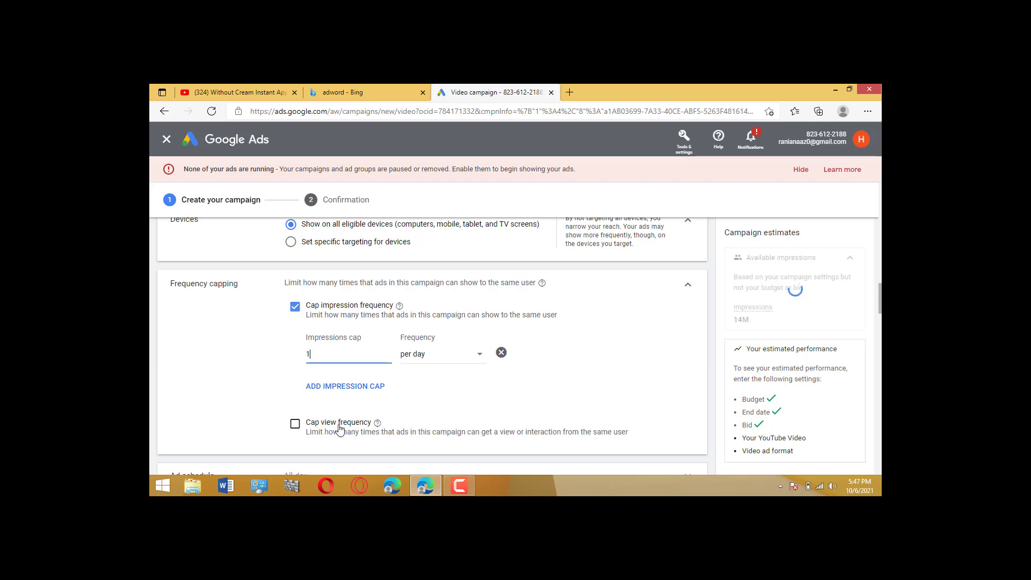
{"action": "left_click", "coordinate": [294, 423]}
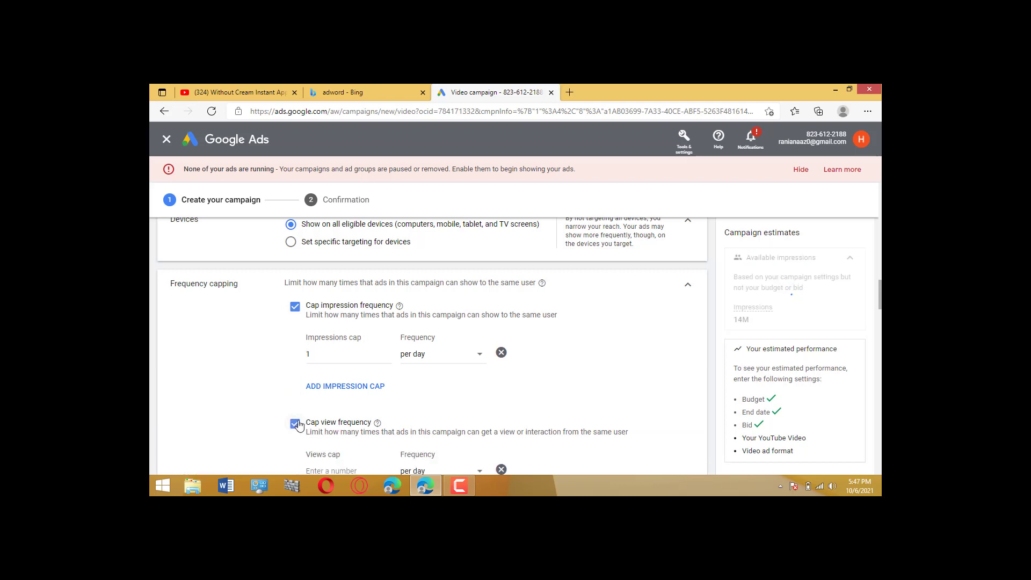
{"action": "left_click", "coordinate": [327, 470]}
{"action": "type", "text": "1"}
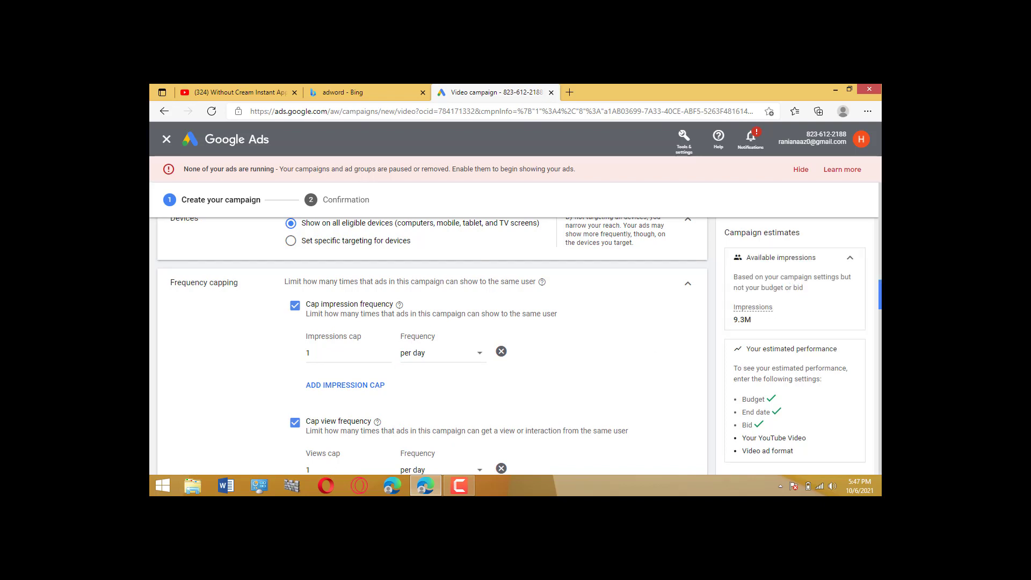
- Check the campaign's ad schedule options
{"action": "scroll", "coordinate": [432, 347], "scroll_direction": "down", "scroll_amount": 3}
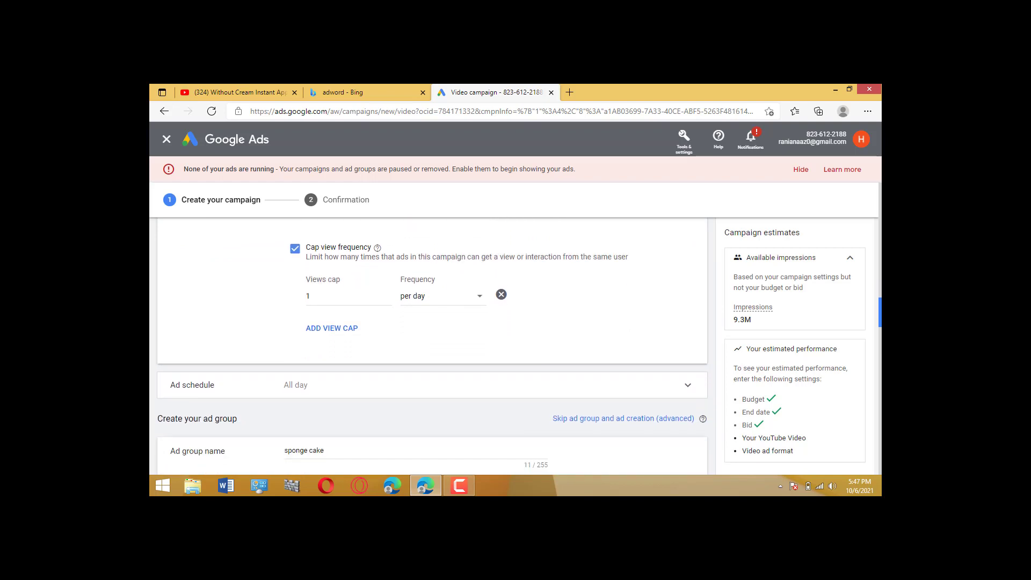
{"action": "scroll", "coordinate": [689, 239], "scroll_direction": "down", "scroll_amount": 3}
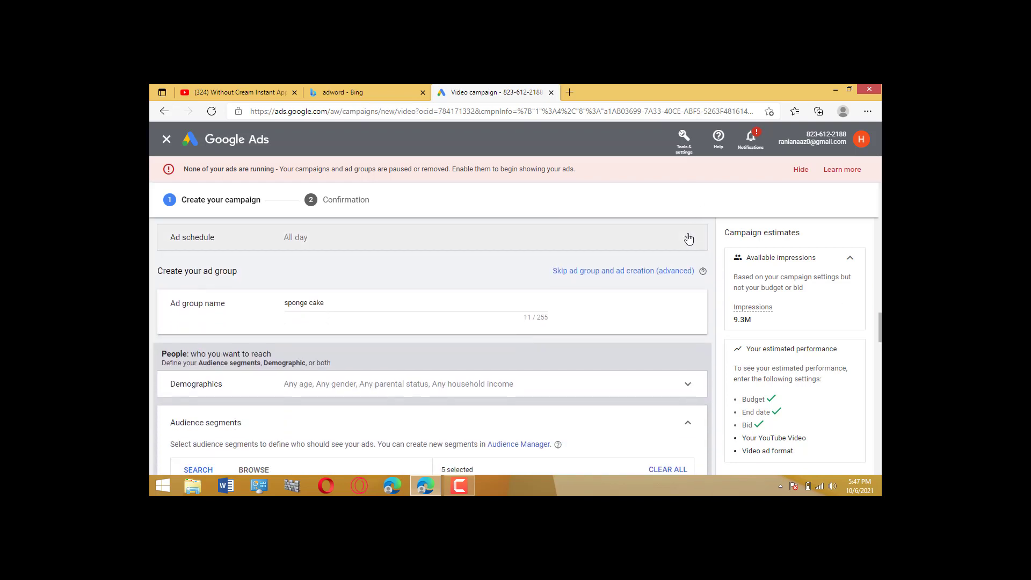
{"action": "left_click", "coordinate": [689, 239]}
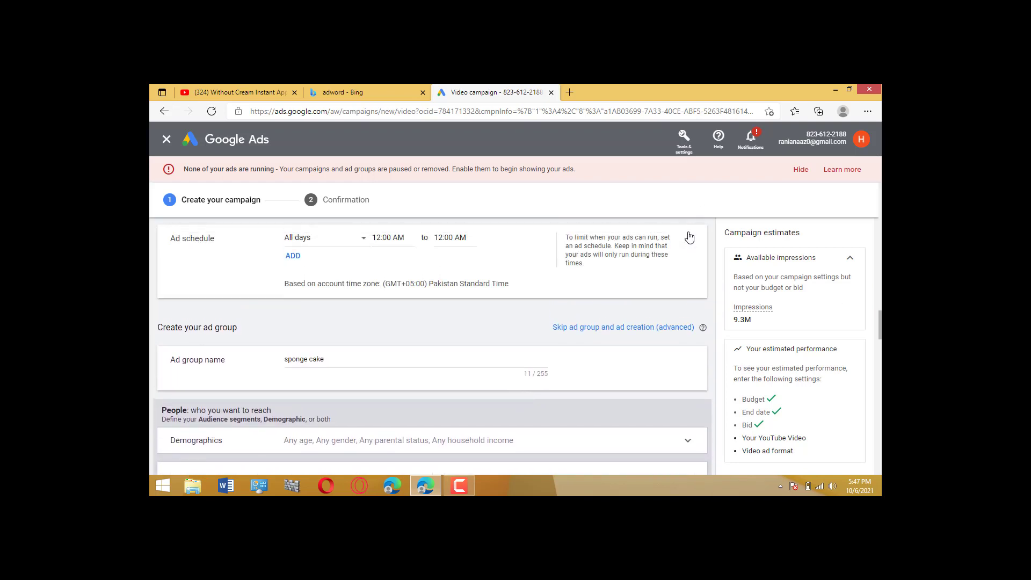
{"action": "left_click", "coordinate": [689, 238]}
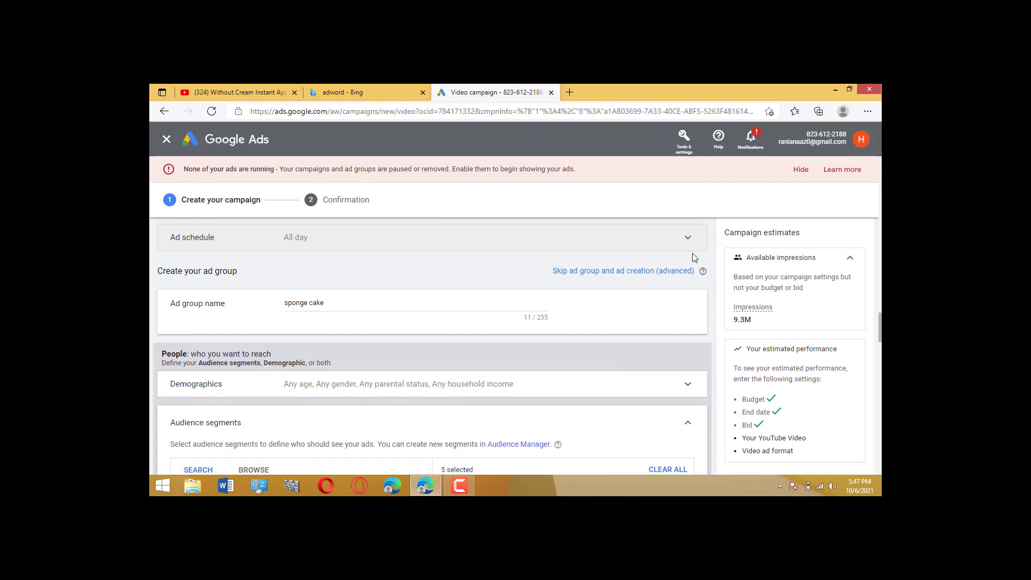
- Open the ad group's placement targeting options
{"action": "scroll", "coordinate": [720, 235], "scroll_direction": "down", "scroll_amount": 10}
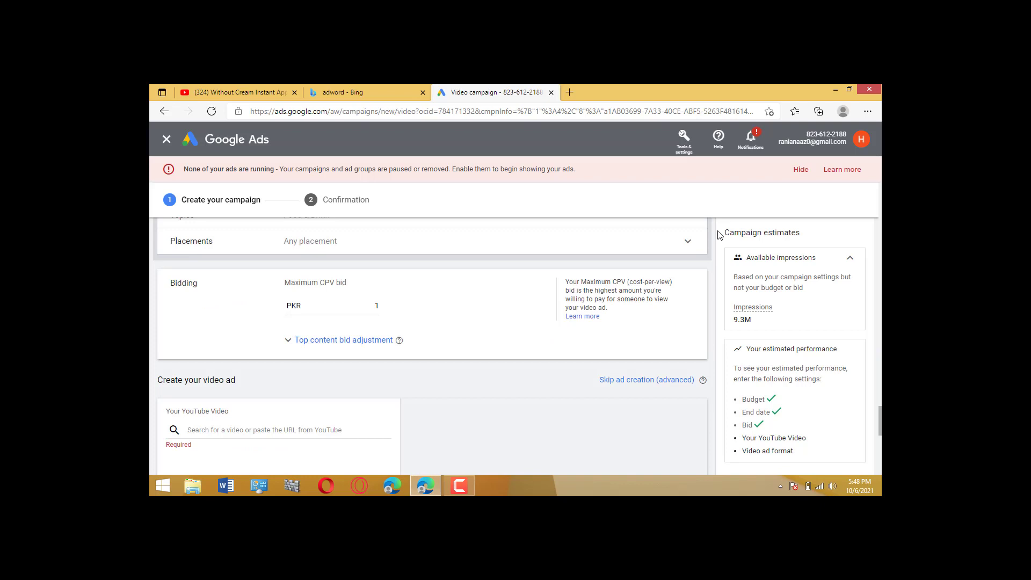
{"action": "left_click", "coordinate": [688, 240]}
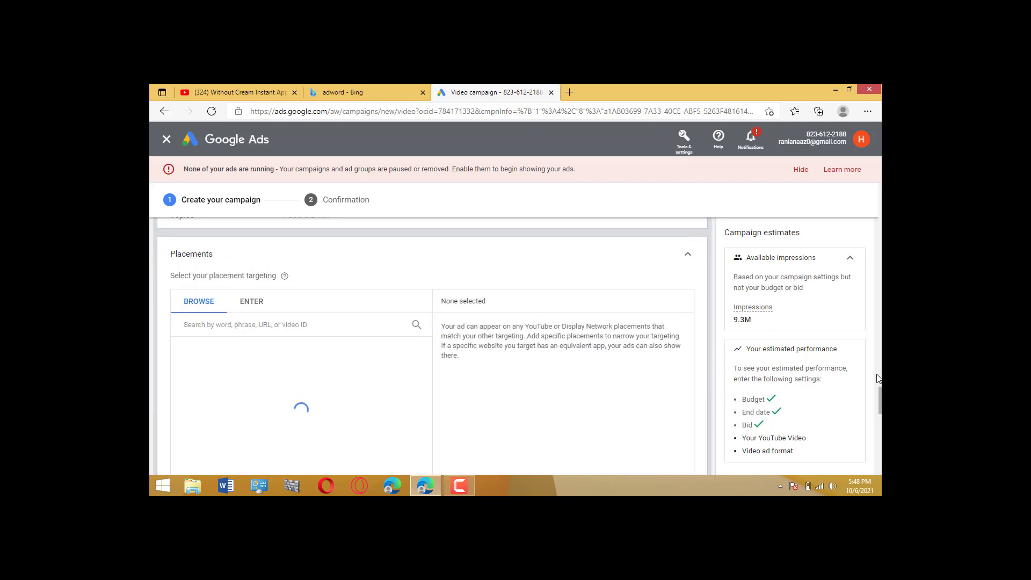
{"action": "scroll", "coordinate": [432, 345], "scroll_direction": "down", "scroll_amount": 2}
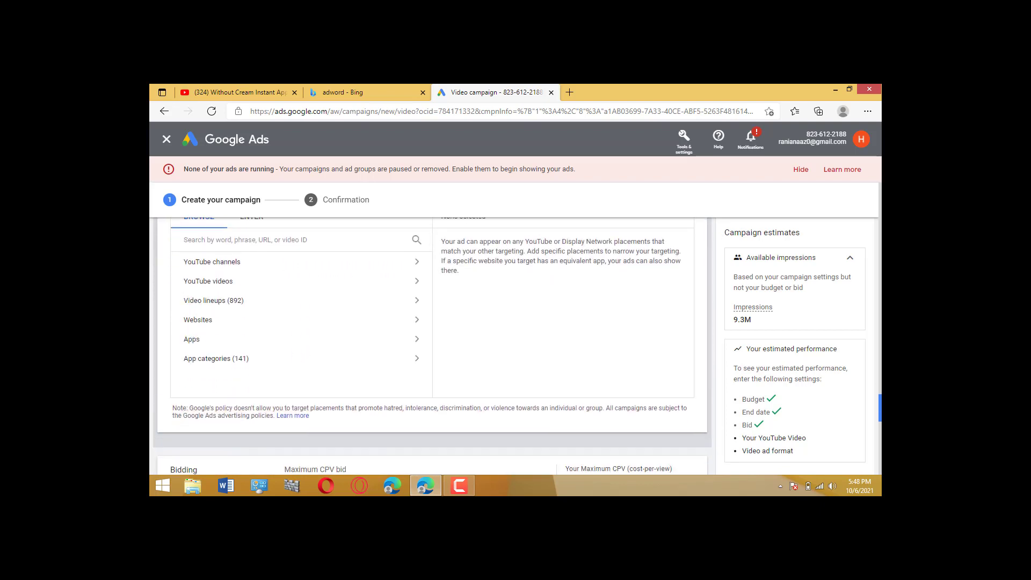
{"action": "scroll", "coordinate": [505, 320], "scroll_direction": "up", "scroll_amount": 1}
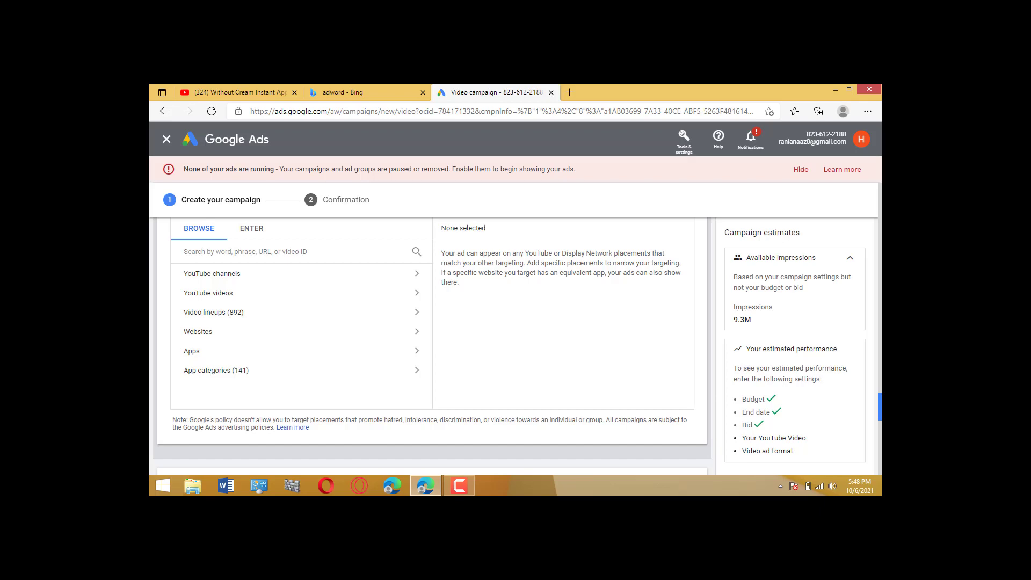
- Switch to YouTube, find the Ijaz Ansari Food Secrets channel and copy its page URL
{"action": "left_click", "coordinate": [569, 92]}
{"action": "type", "text": "i"}
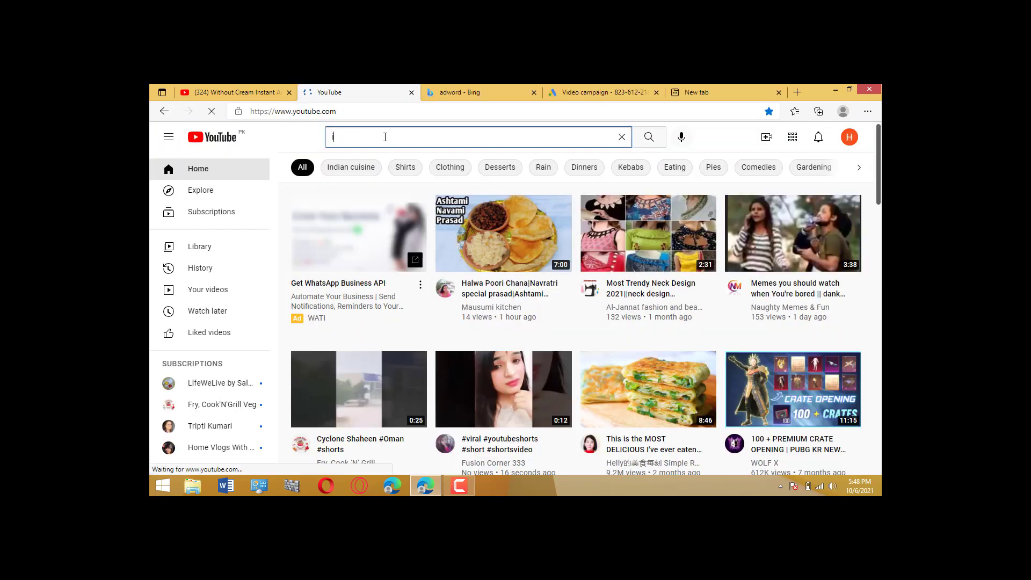
{"action": "type", "text": "jaz ansari"}
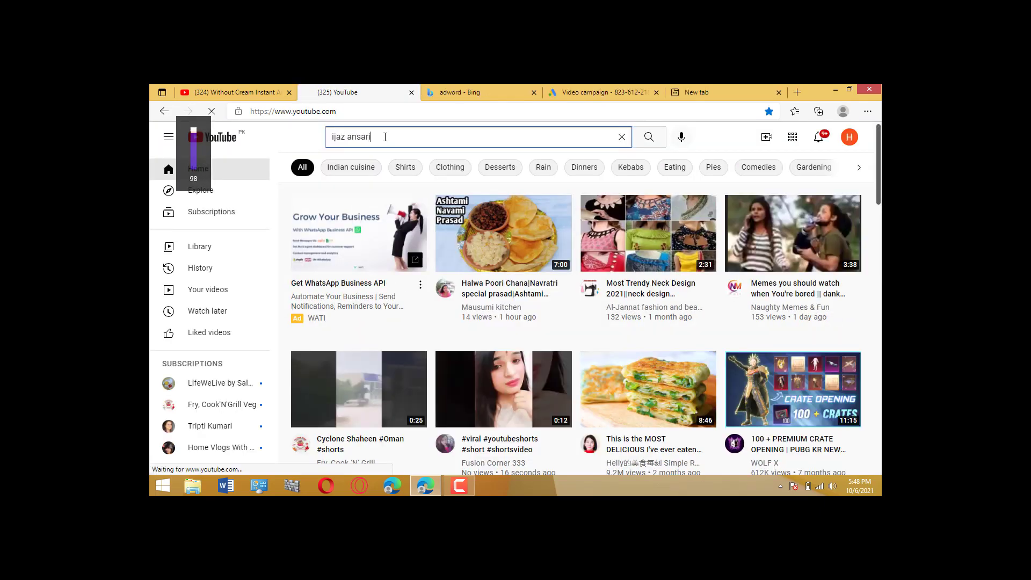
{"action": "key", "text": "Down"}
{"action": "key", "text": "Return"}
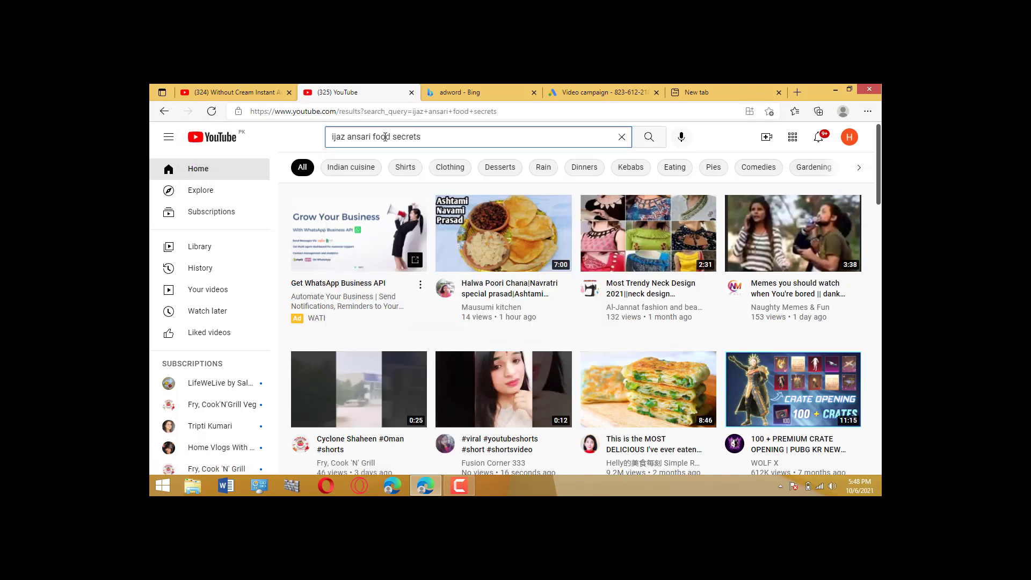
{"action": "left_click", "coordinate": [440, 111]}
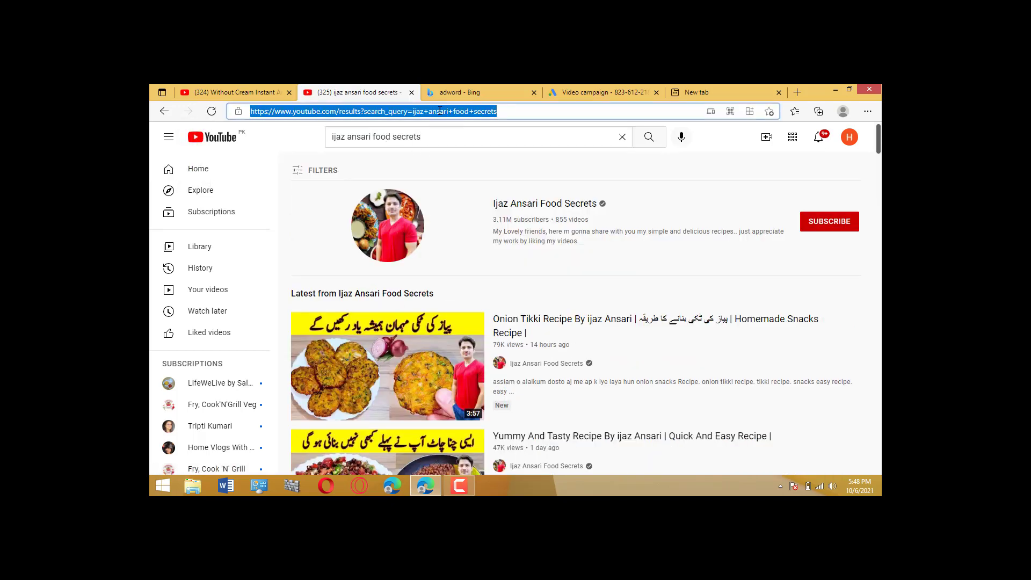
{"action": "left_click", "coordinate": [412, 219]}
{"action": "left_click", "coordinate": [407, 109]}
{"action": "key", "text": "ctrl+c"}
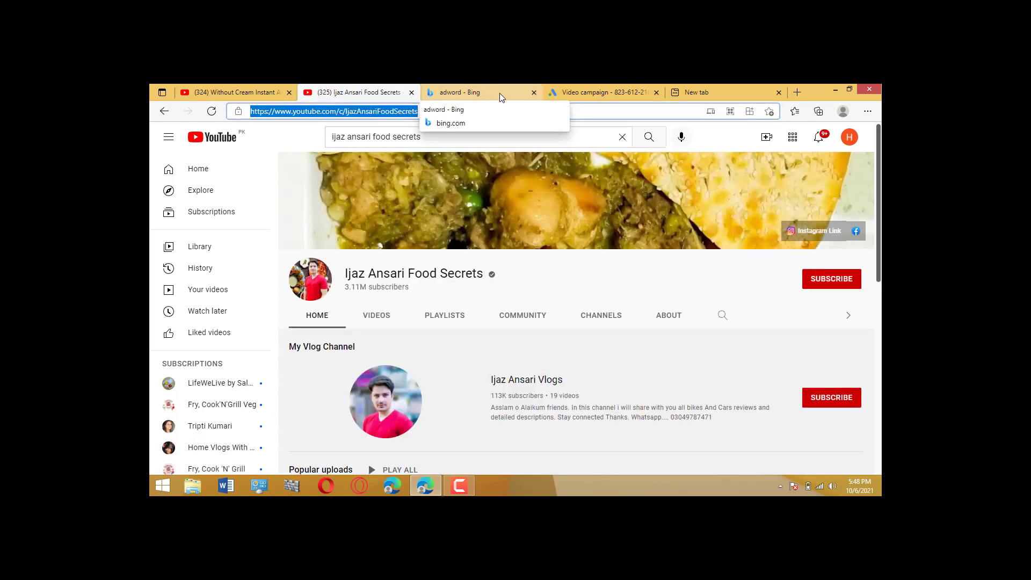
- Back in the Google Ads campaign, look up the copied URL and add the Ijaz Ansari Food Secrets YouTube channel as a placement
{"action": "left_click", "coordinate": [533, 93]}
{"action": "left_click", "coordinate": [494, 92]}
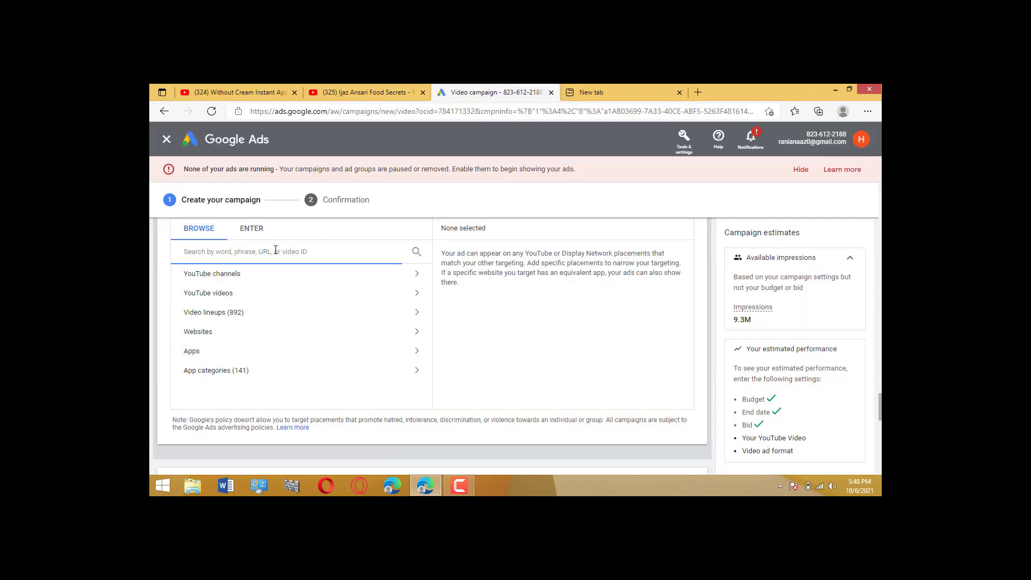
{"action": "key", "text": "ctrl+v"}
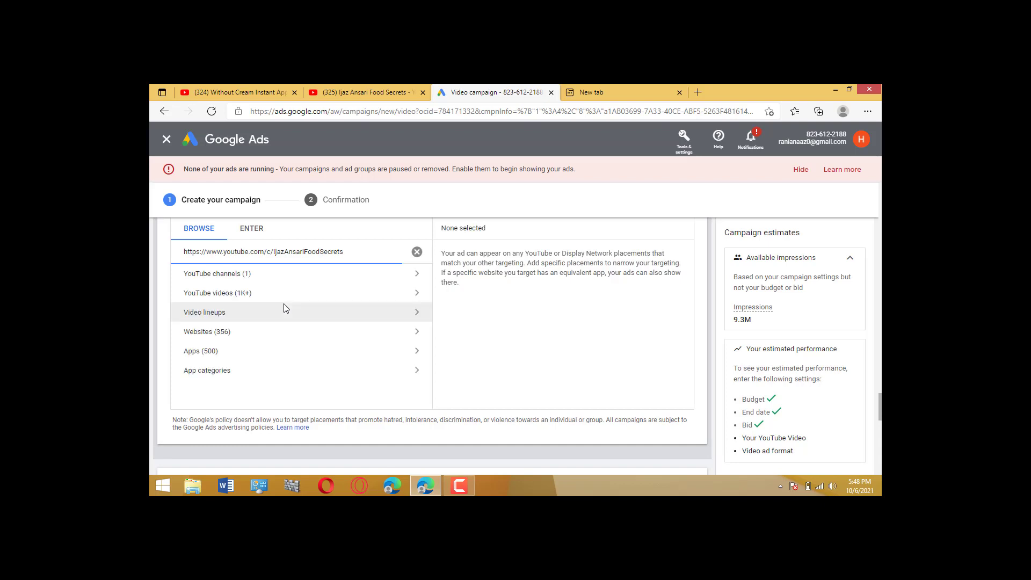
{"action": "left_click", "coordinate": [262, 275]}
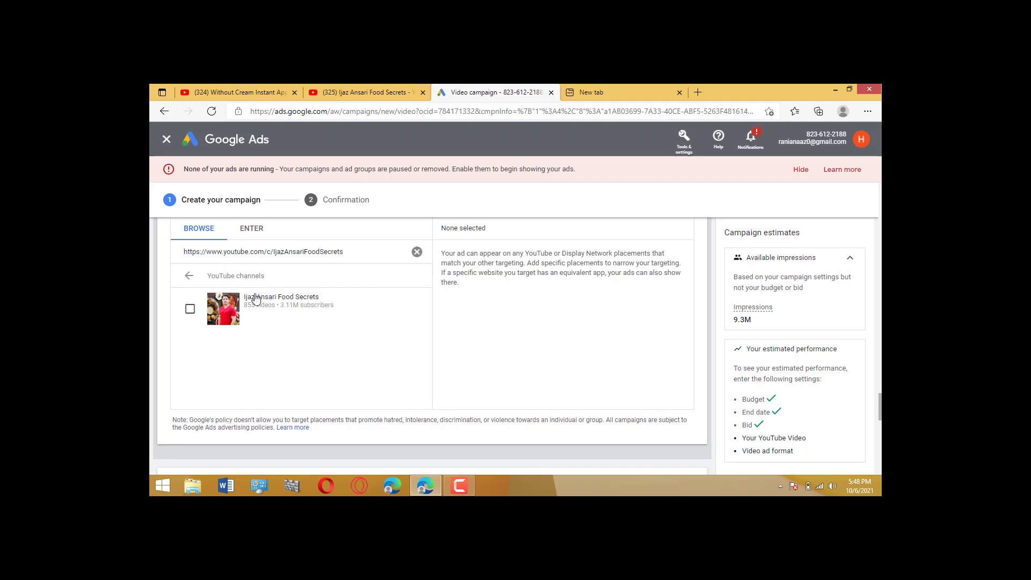
{"action": "left_click", "coordinate": [253, 304]}
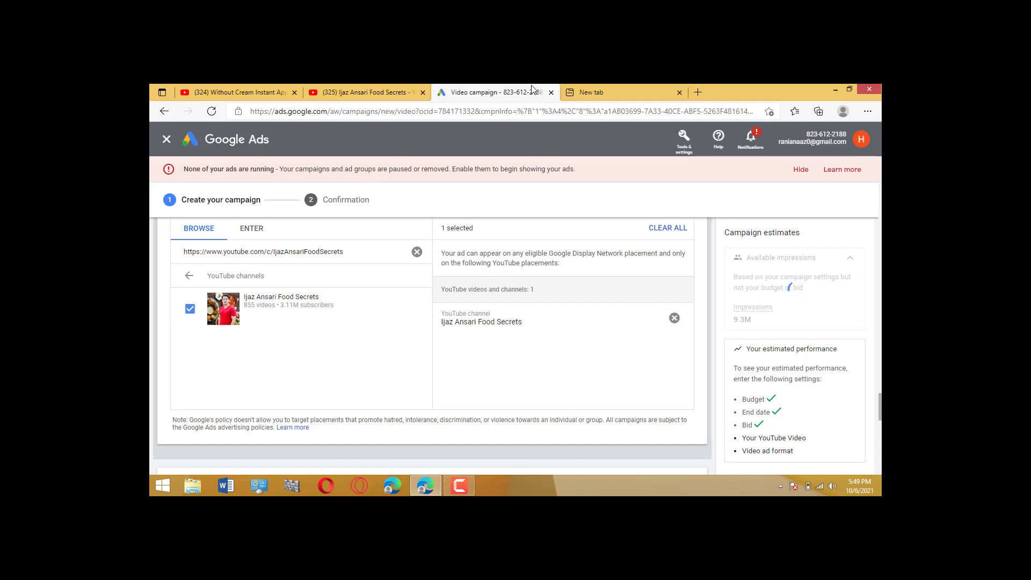
- Switch to YouTube, find the Fiaz Ansari Food Secrets channel and copy its page URL
{"action": "left_click", "coordinate": [384, 90]}
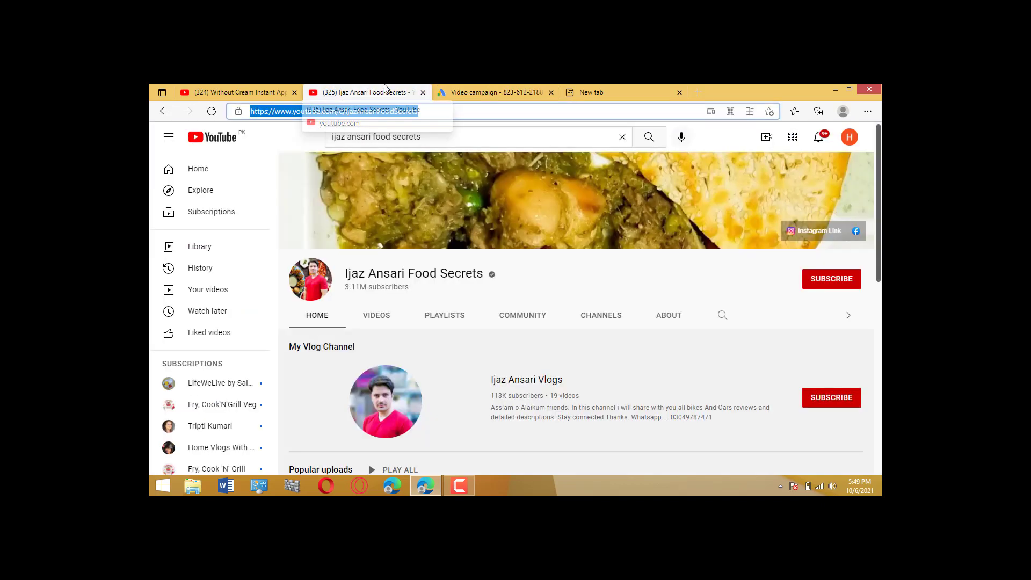
{"action": "left_click", "coordinate": [434, 135]}
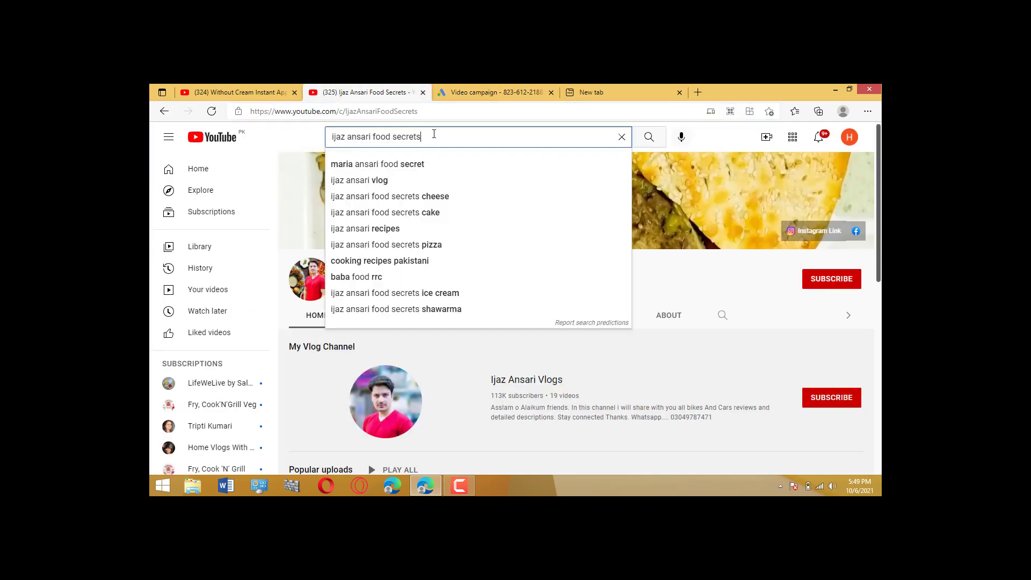
{"action": "left_click_drag", "start_coordinate": [308, 142], "coordinate": [301, 141]}
{"action": "type", "text": "fiaz"}
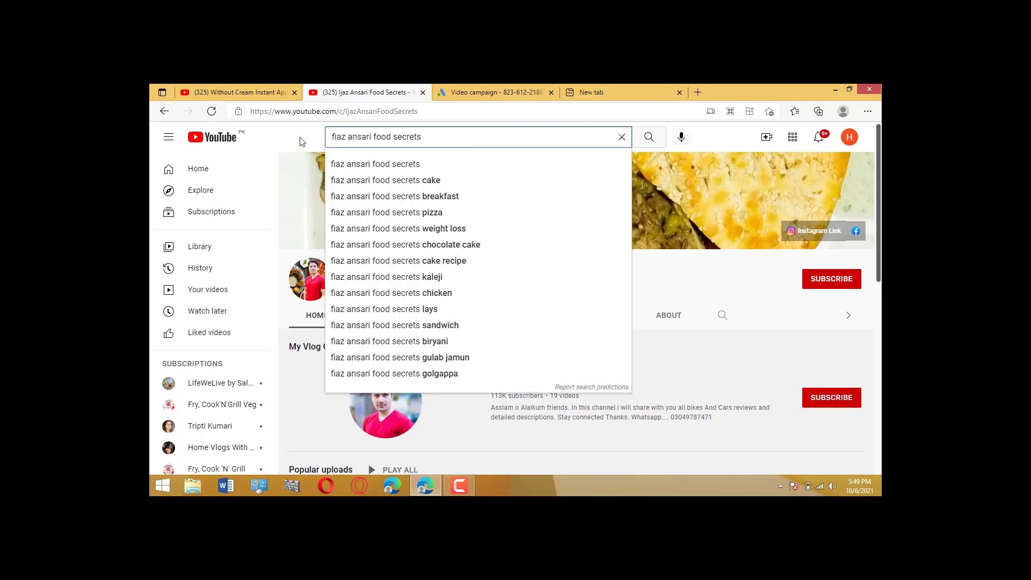
{"action": "left_click", "coordinate": [400, 164]}
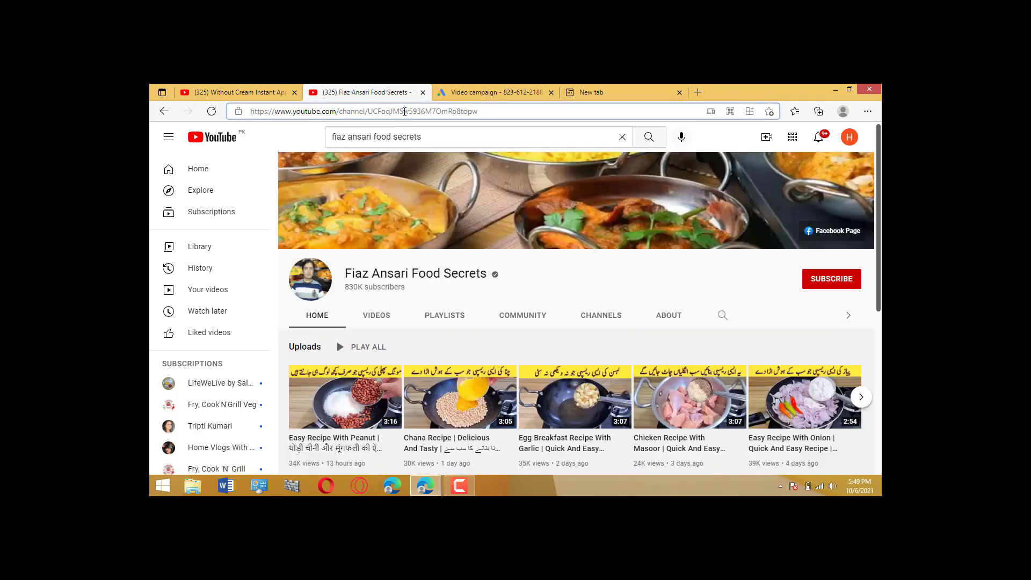
{"action": "left_click", "coordinate": [403, 111]}
{"action": "key", "text": "ctrl+c"}
- Return to Google Ads, replace the placement search with the copied URL and add the Fiaz Ansari Food Secrets YouTube channel
{"action": "left_click", "coordinate": [440, 86]}
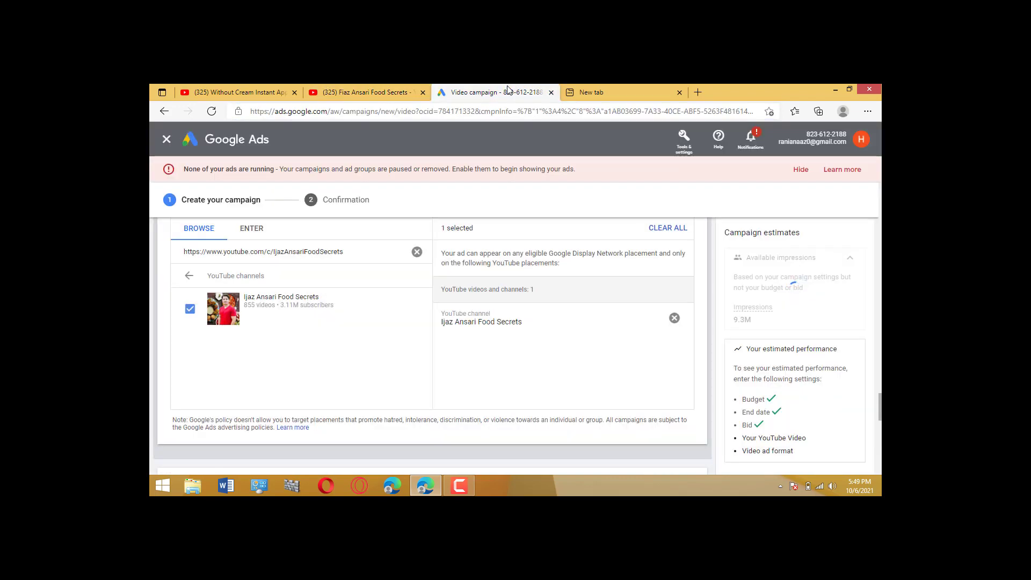
{"action": "left_click", "coordinate": [417, 251]}
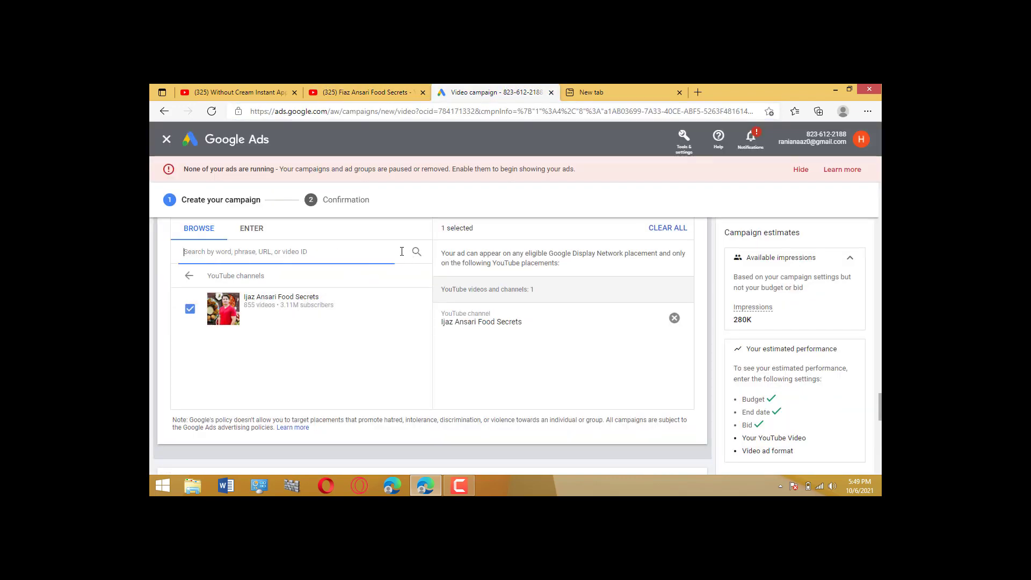
{"action": "key", "text": "ctrl+v"}
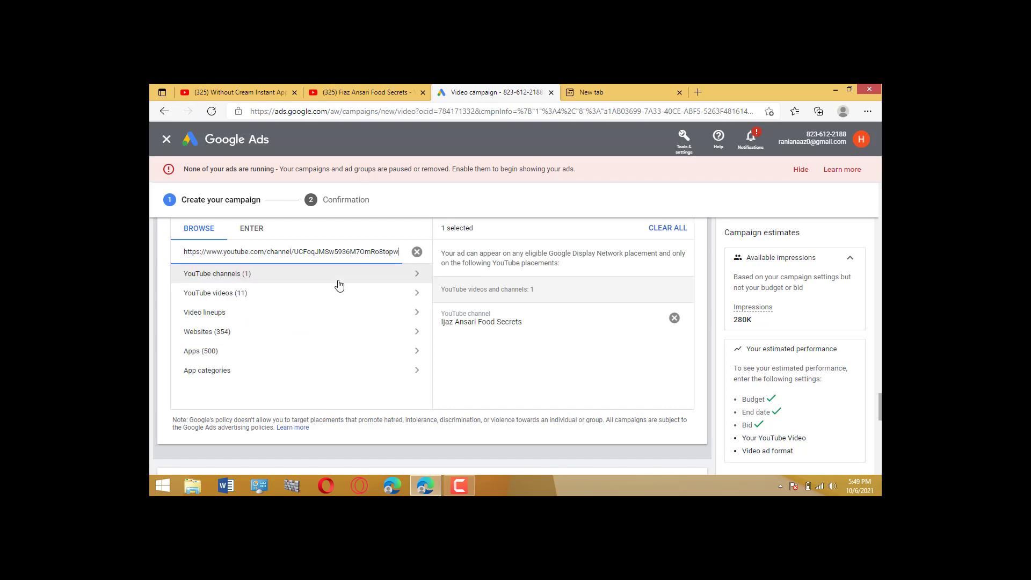
{"action": "left_click", "coordinate": [321, 280]}
{"action": "left_click", "coordinate": [300, 296]}
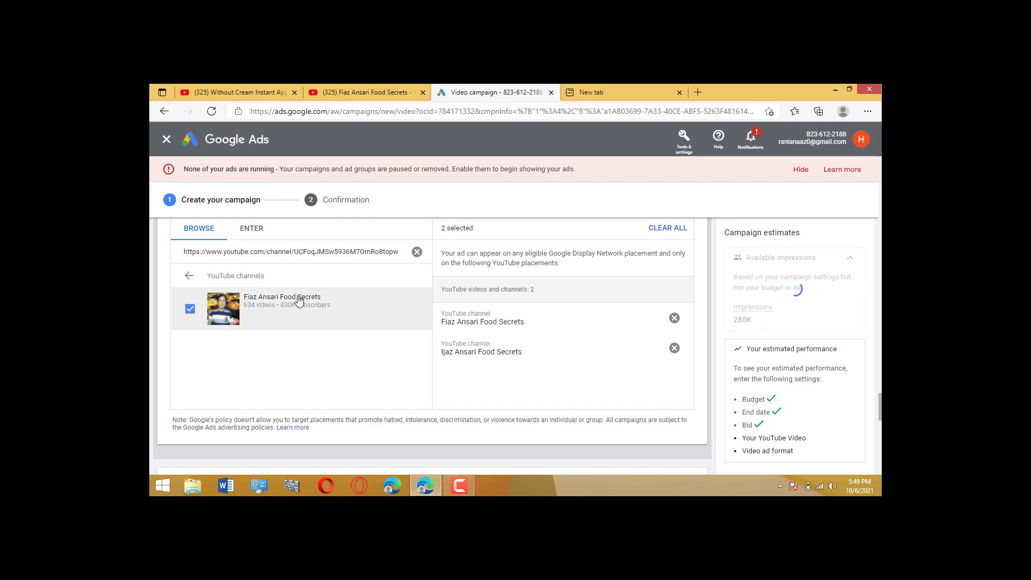
- Switch to YouTube and search for "village food secrets"
{"action": "left_click", "coordinate": [386, 87]}
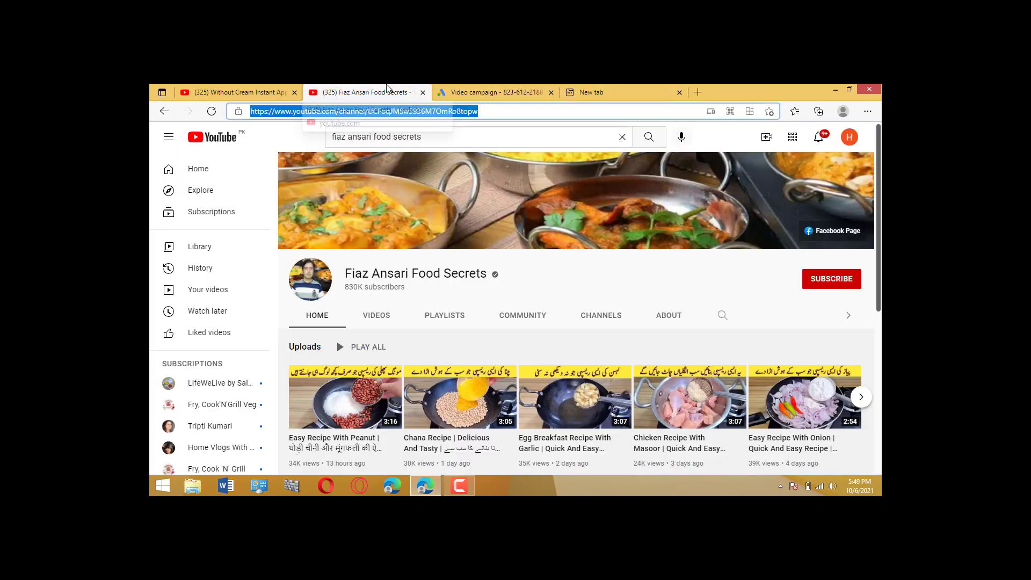
{"action": "left_click_drag", "start_coordinate": [472, 140], "coordinate": [334, 136]}
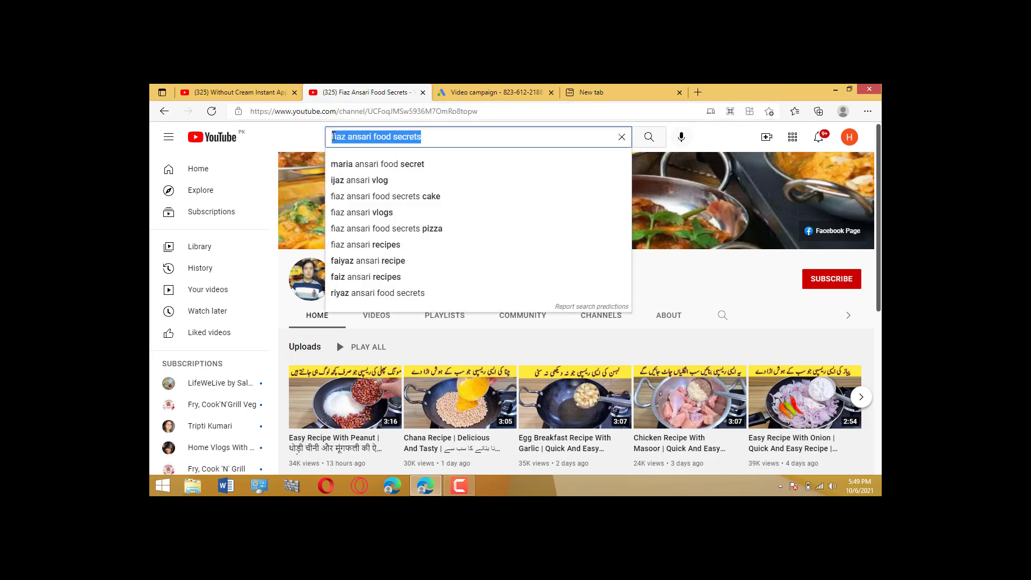
{"action": "type", "text": "village"}
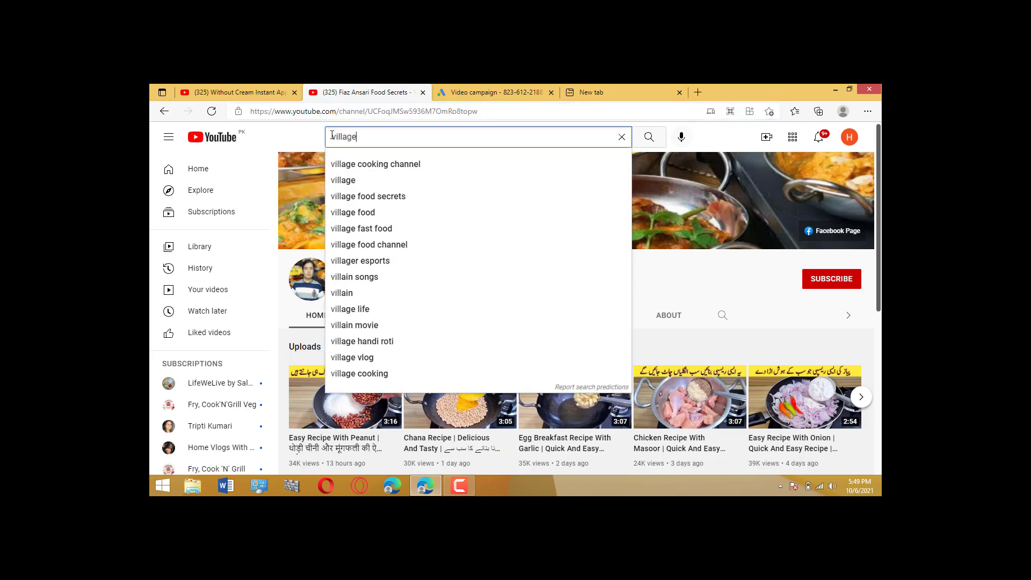
{"action": "left_click", "coordinate": [332, 136]}
{"action": "type", "text": "food"}
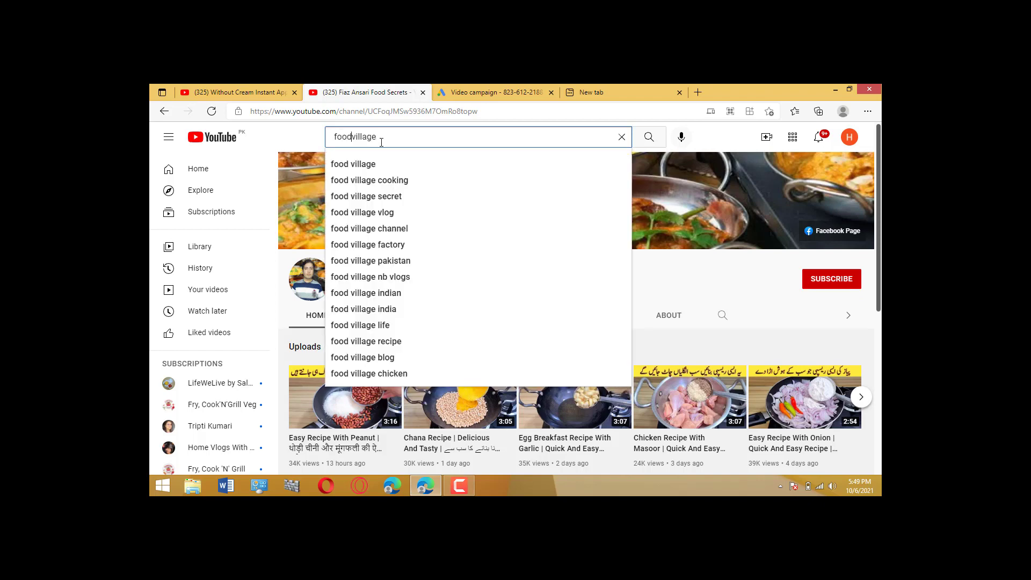
{"action": "left_click_drag", "start_coordinate": [382, 143], "coordinate": [308, 144]}
{"action": "type", "text": "vill"}
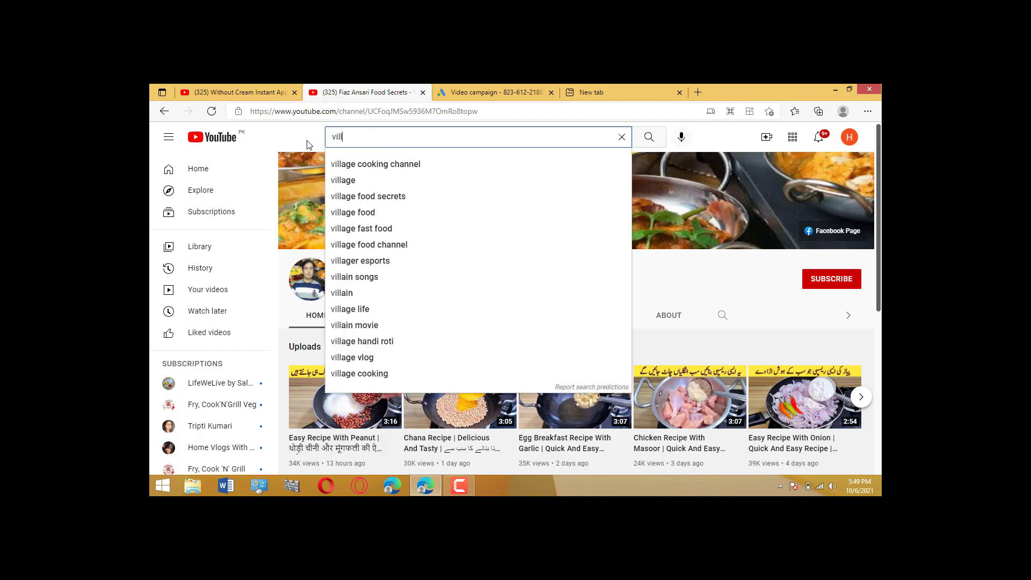
{"action": "type", "text": "age food"}
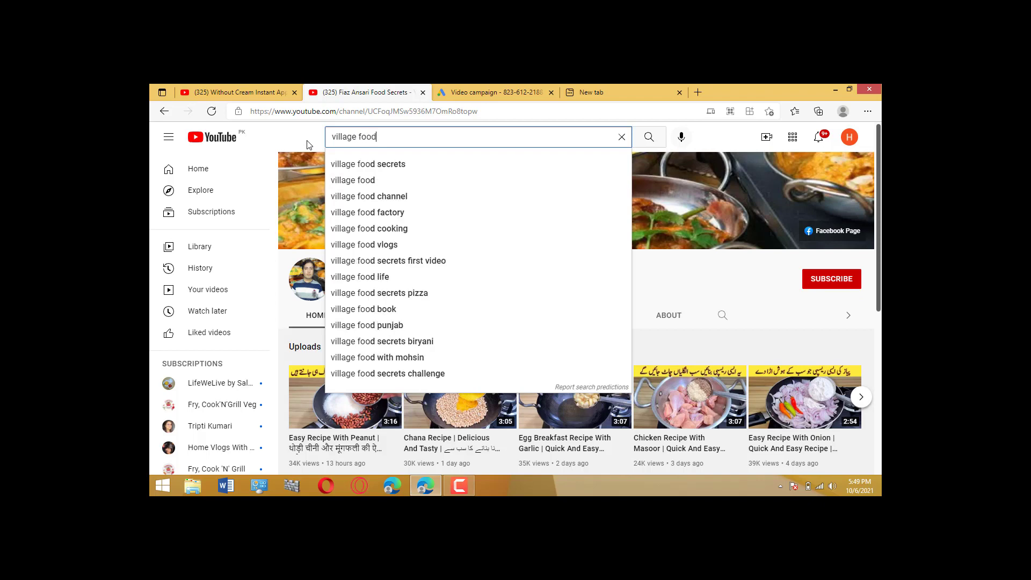
{"action": "left_click", "coordinate": [348, 165]}
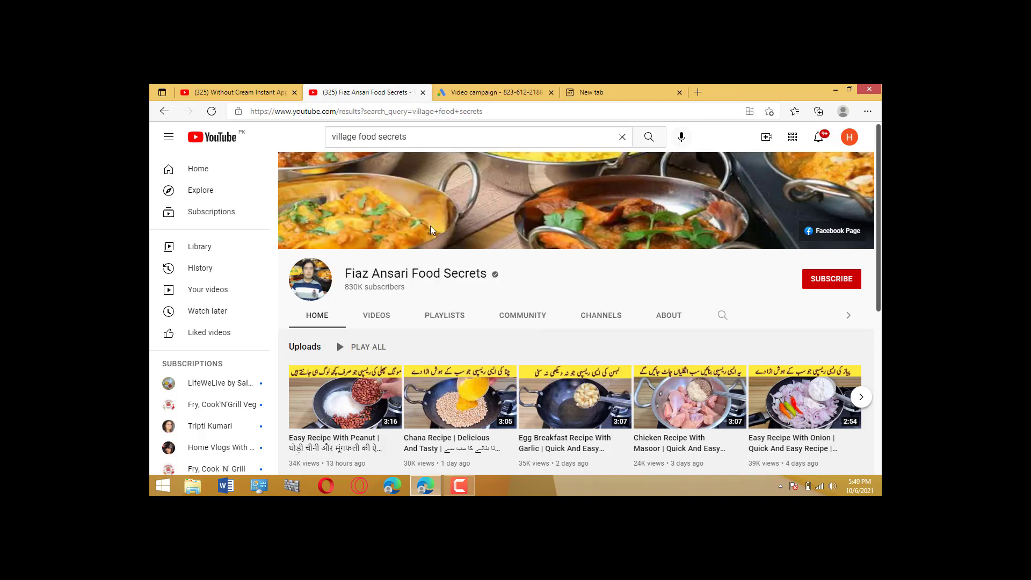
- Open the Village Food Secrets channel from the search results and copy its page URL
{"action": "left_click", "coordinate": [401, 182]}
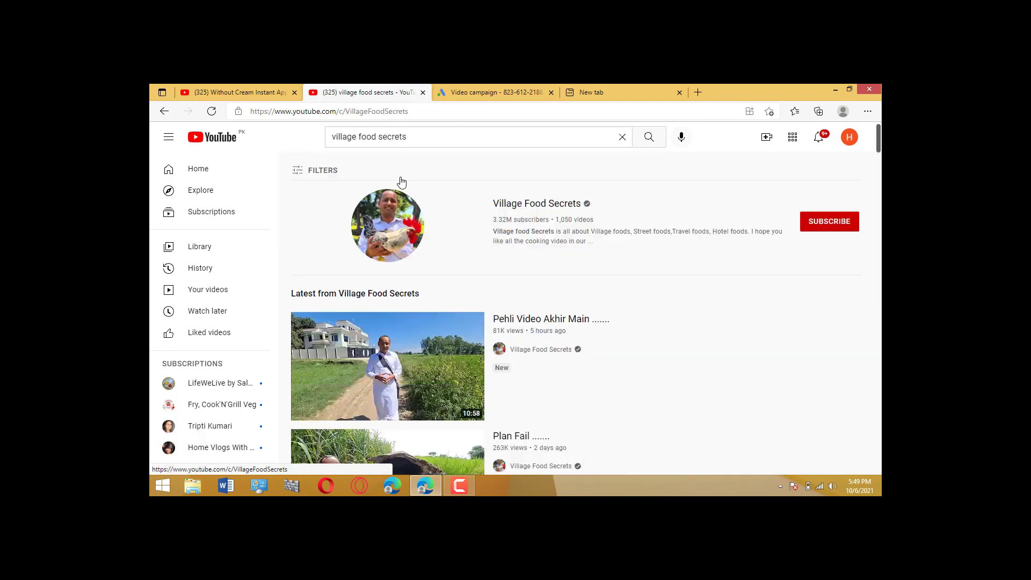
{"action": "left_click", "coordinate": [409, 112]}
{"action": "key", "text": "ctrl+c"}
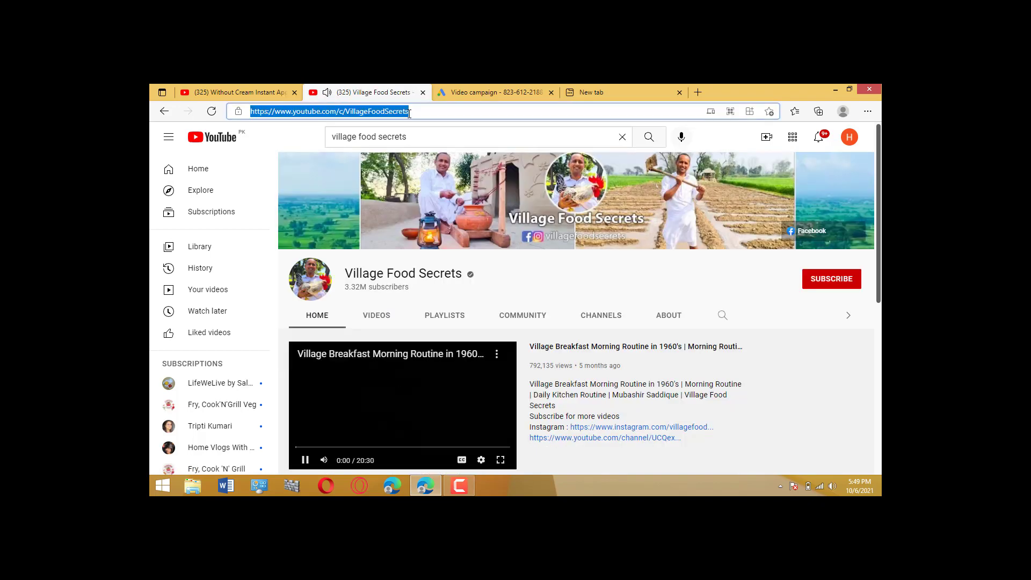
{"action": "left_click", "coordinate": [210, 149]}
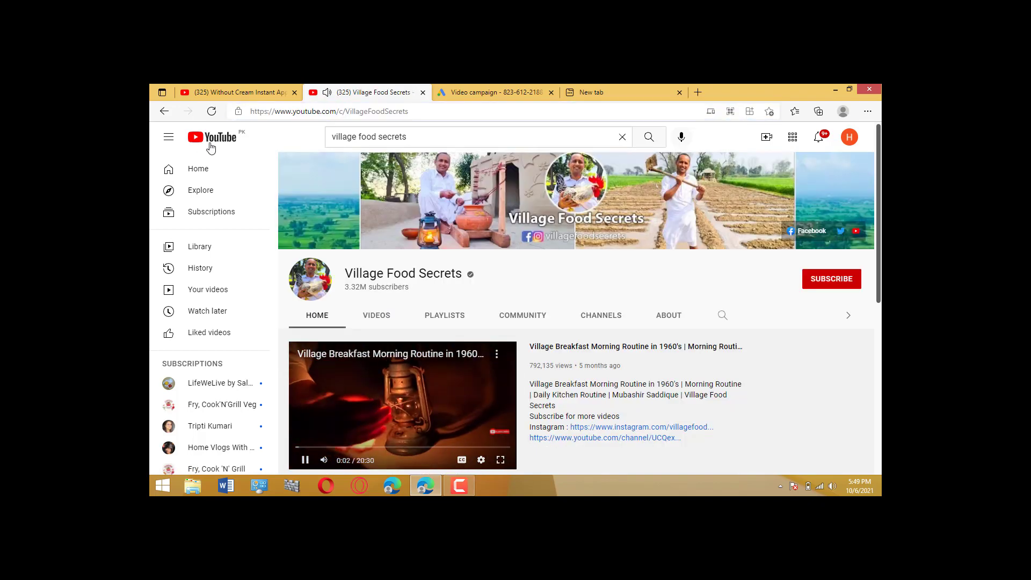
- Return to Google Ads, replace the placement search with the copied URL and add the Village Food Secrets YouTube channel
{"action": "left_click", "coordinate": [489, 92]}
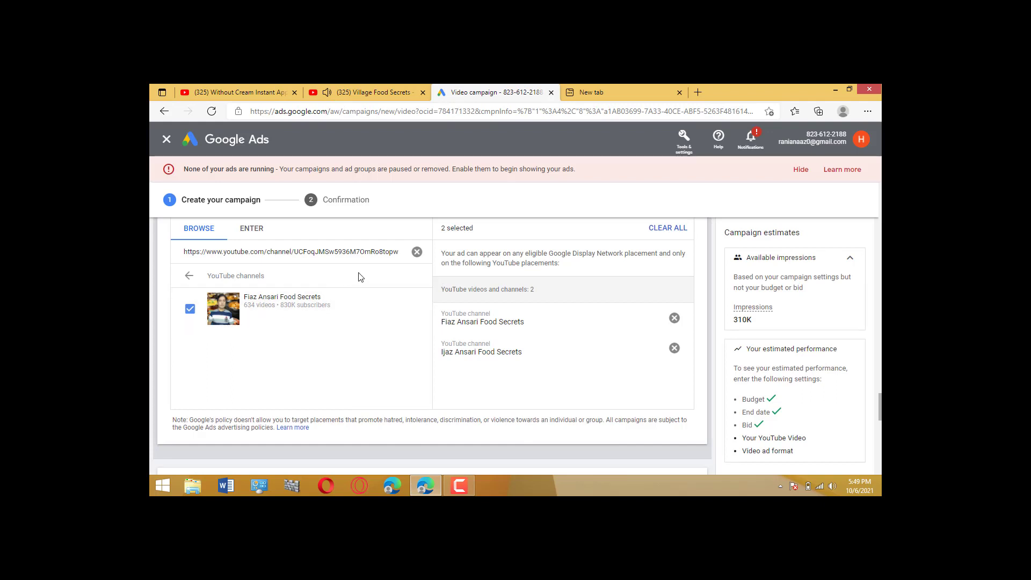
{"action": "left_click", "coordinate": [416, 252]}
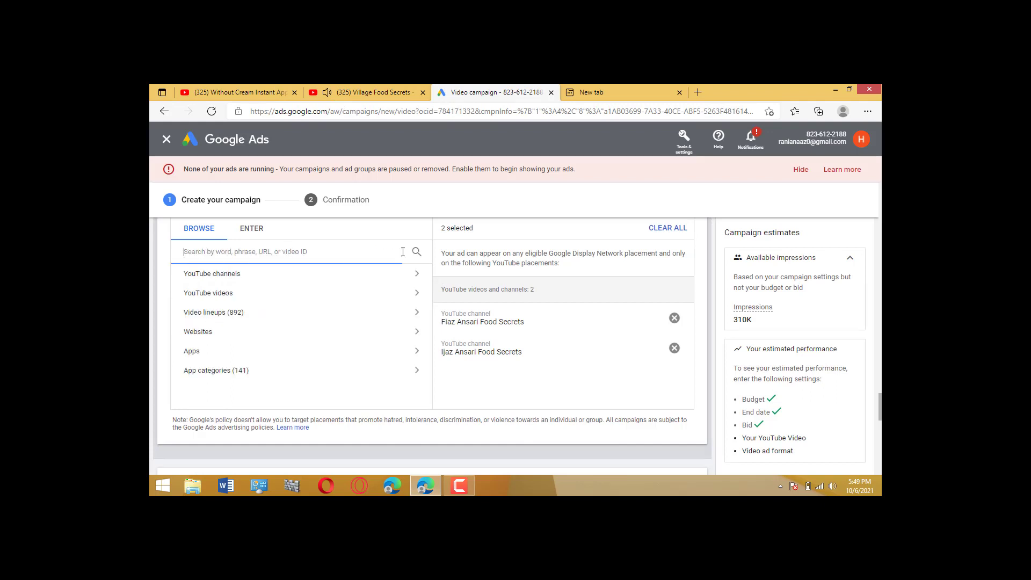
{"action": "key", "text": "ctrl+v"}
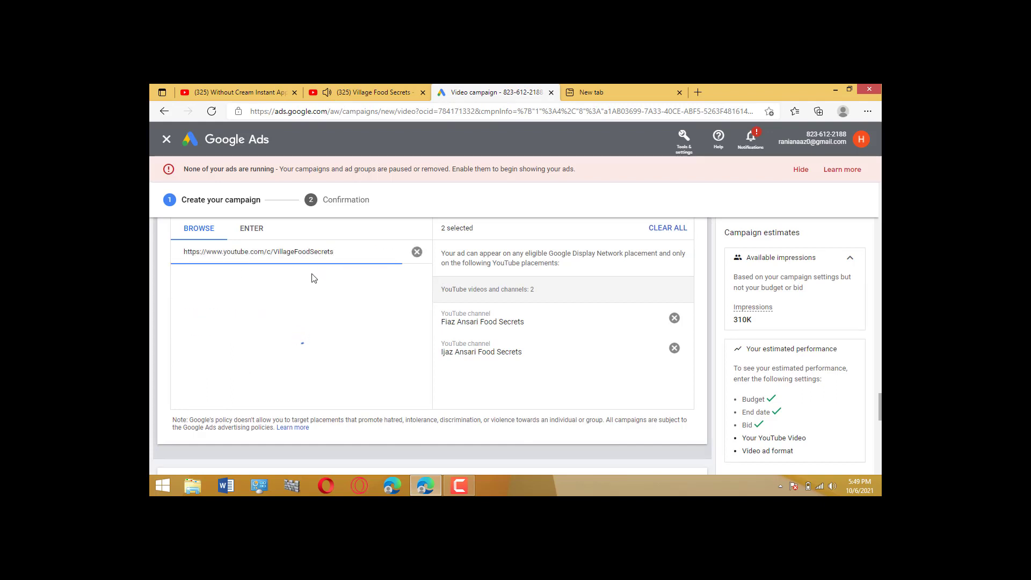
{"action": "left_click", "coordinate": [304, 280]}
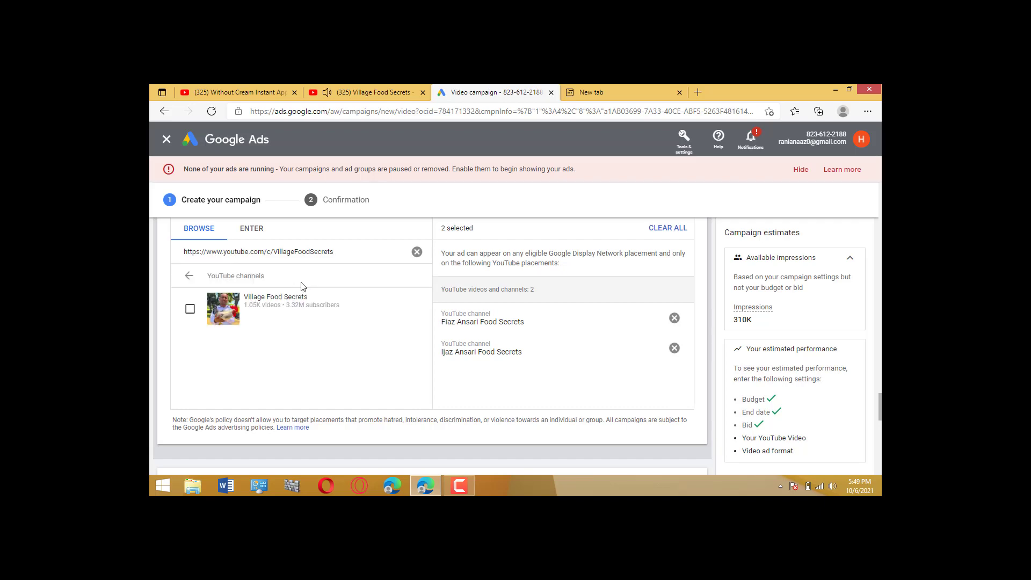
{"action": "left_click", "coordinate": [285, 299]}
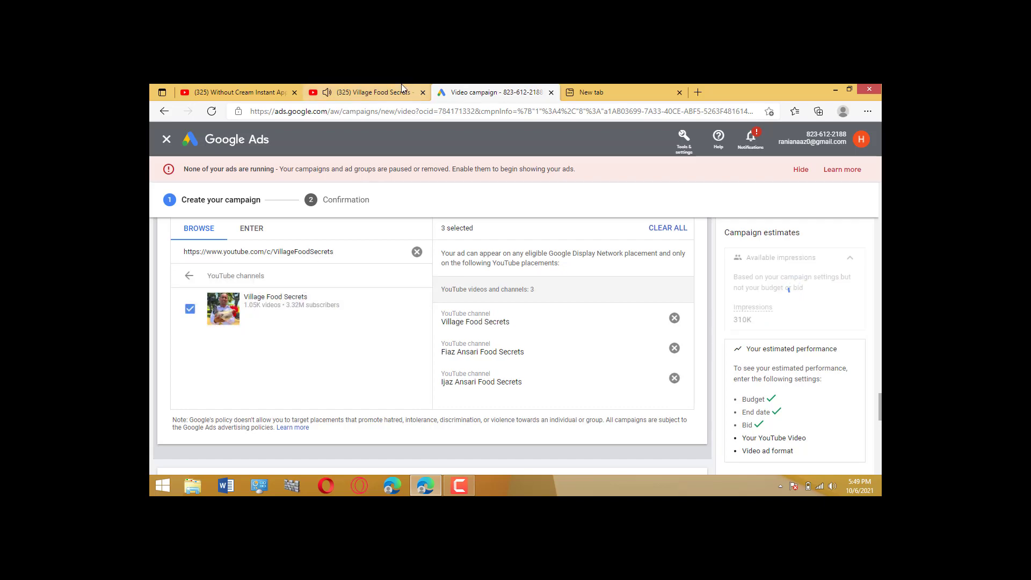
- Switch to YouTube, search for "village handi roti", open the Village Handi Roti channel and copy its page URL
{"action": "left_click", "coordinate": [400, 95]}
{"action": "type", "text": "/vil"}
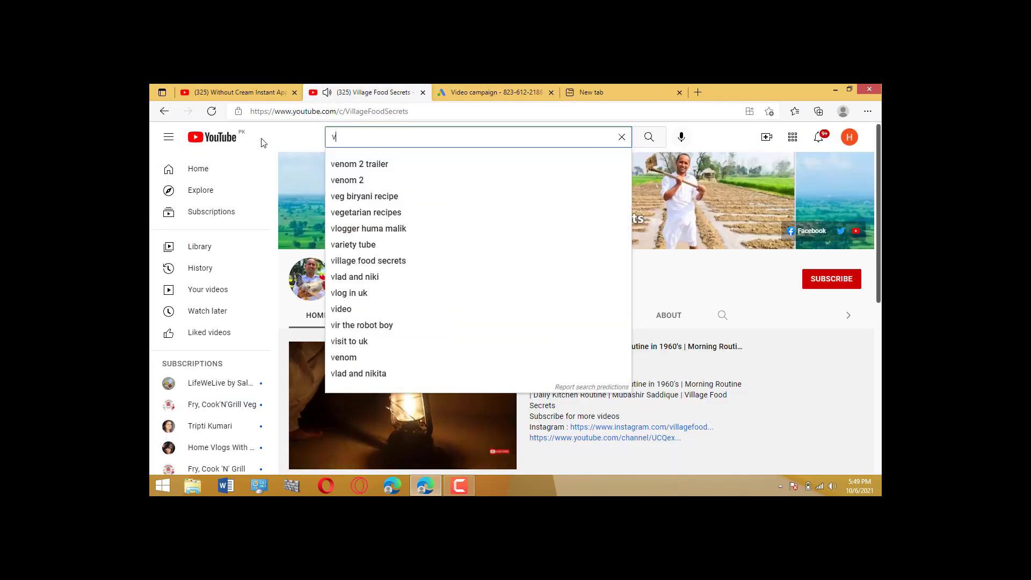
{"action": "type", "text": "lage handi"}
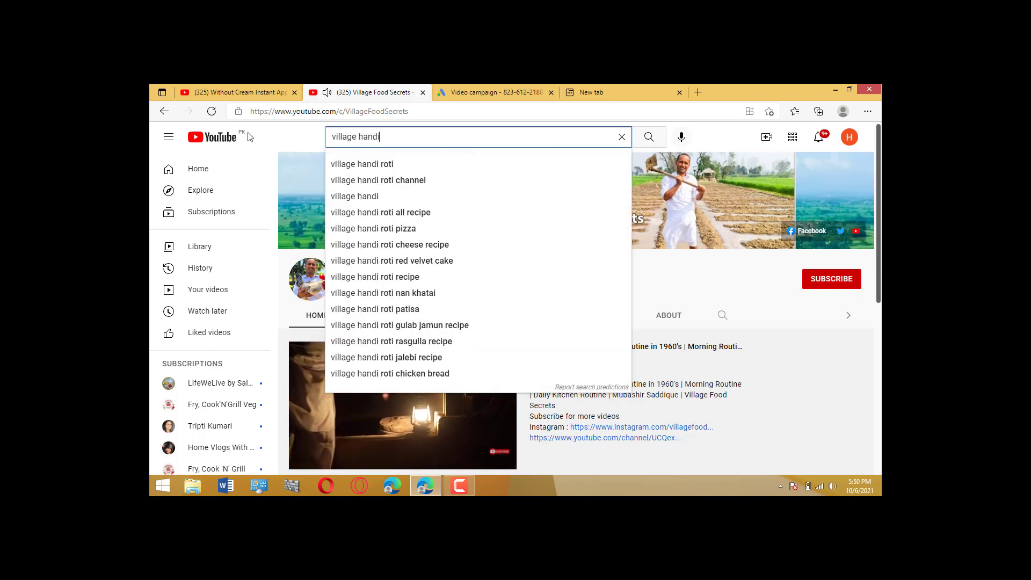
{"action": "left_click", "coordinate": [352, 164]}
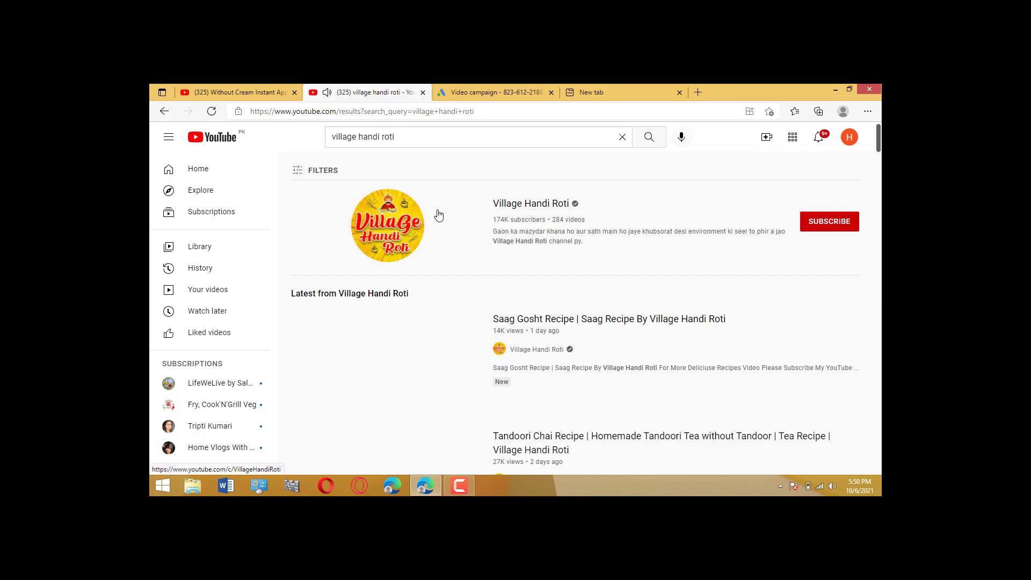
{"action": "left_click", "coordinate": [408, 226]}
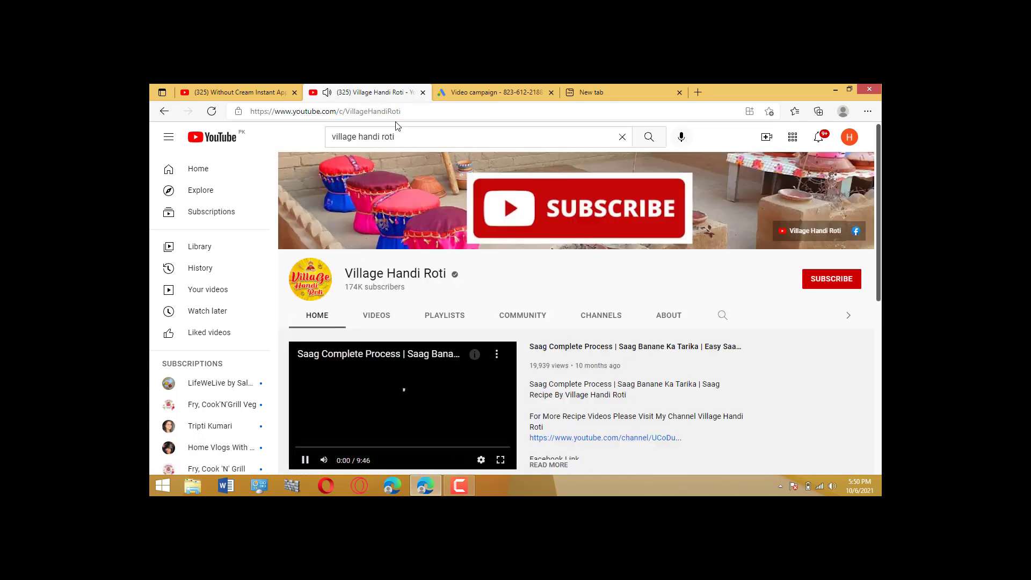
{"action": "left_click", "coordinate": [401, 111]}
{"action": "key", "text": "ctrl+c"}
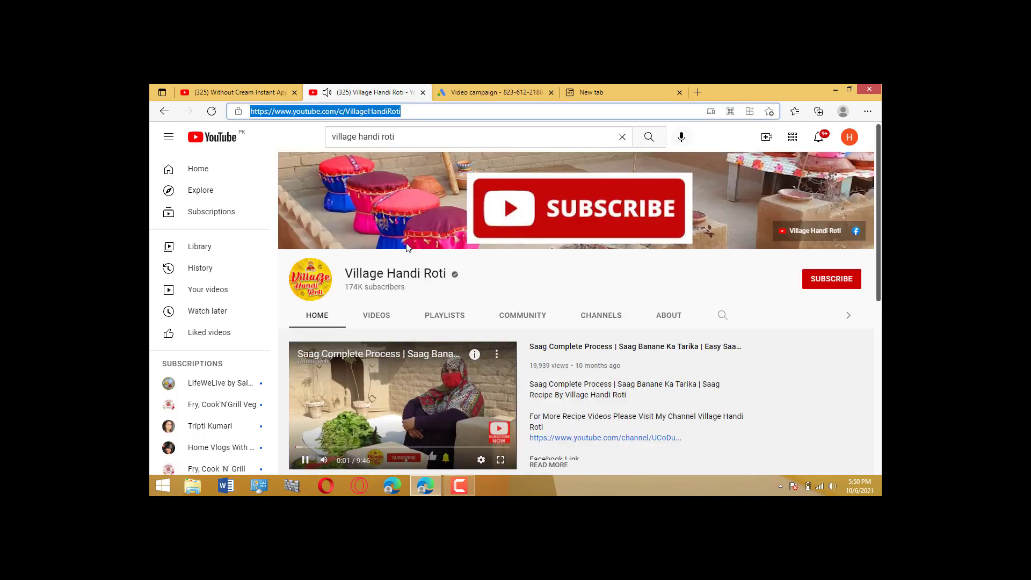
{"action": "left_click", "coordinate": [378, 317]}
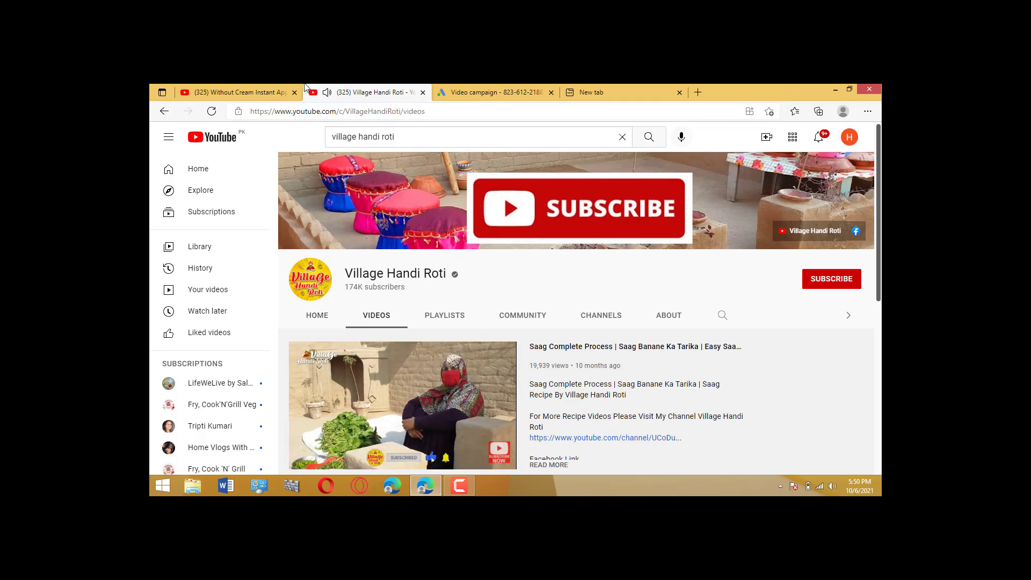
{"action": "left_click", "coordinate": [223, 87]}
- Back in Google Ads, look up the copied URL in the placement search and add the Village Handi Roti YouTube channel
{"action": "left_click", "coordinate": [494, 92]}
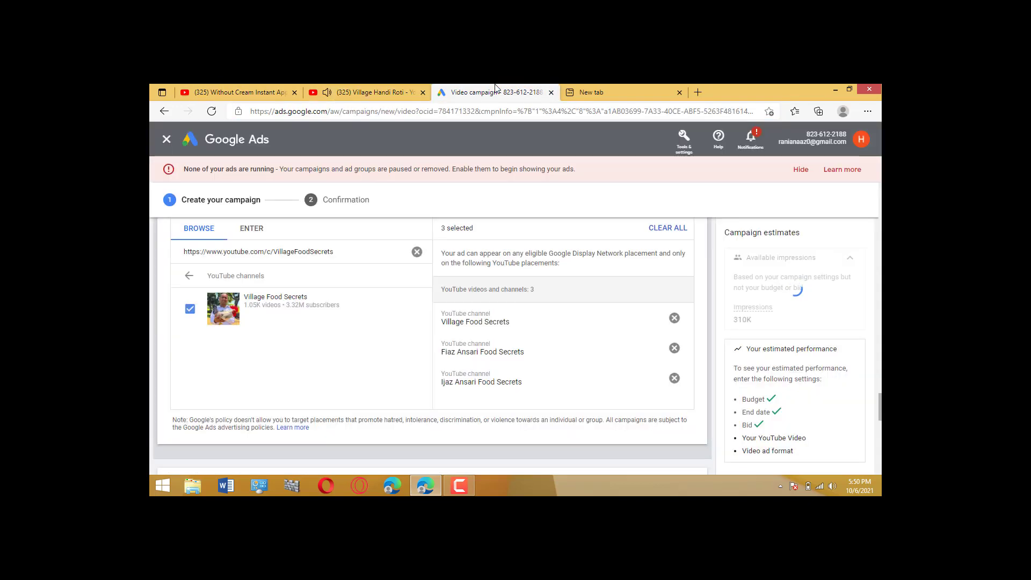
{"action": "left_click", "coordinate": [417, 252]}
{"action": "key", "text": "ctrl+v"}
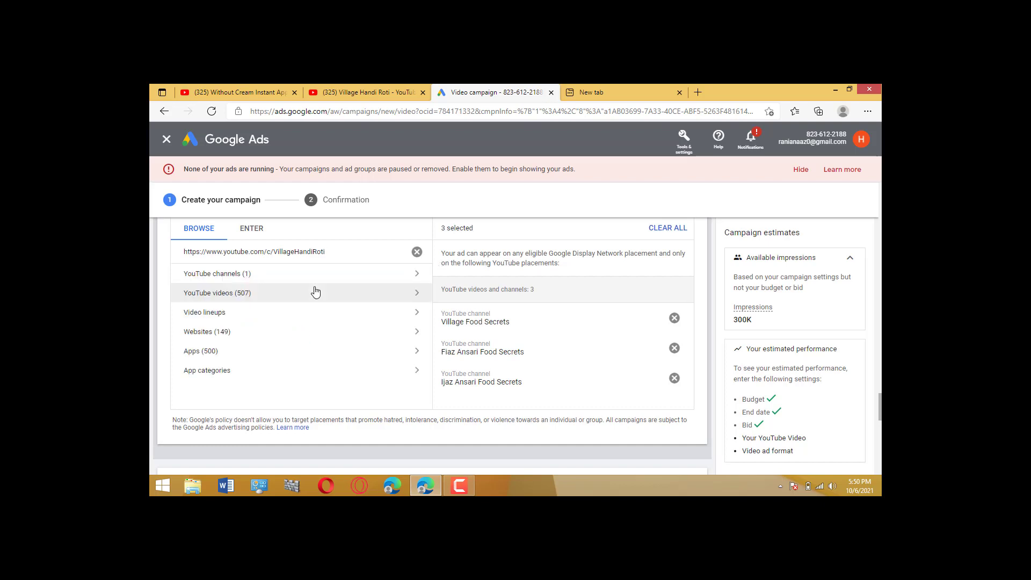
{"action": "left_click", "coordinate": [320, 273]}
{"action": "left_click", "coordinate": [296, 297]}
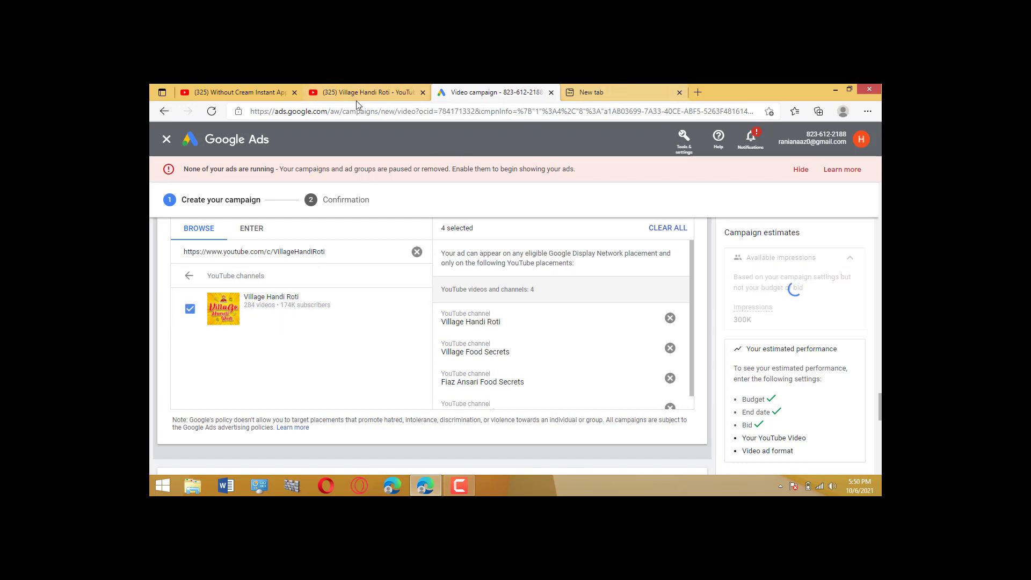
{"action": "left_click", "coordinate": [370, 92]}
{"action": "left_click", "coordinate": [465, 88]}
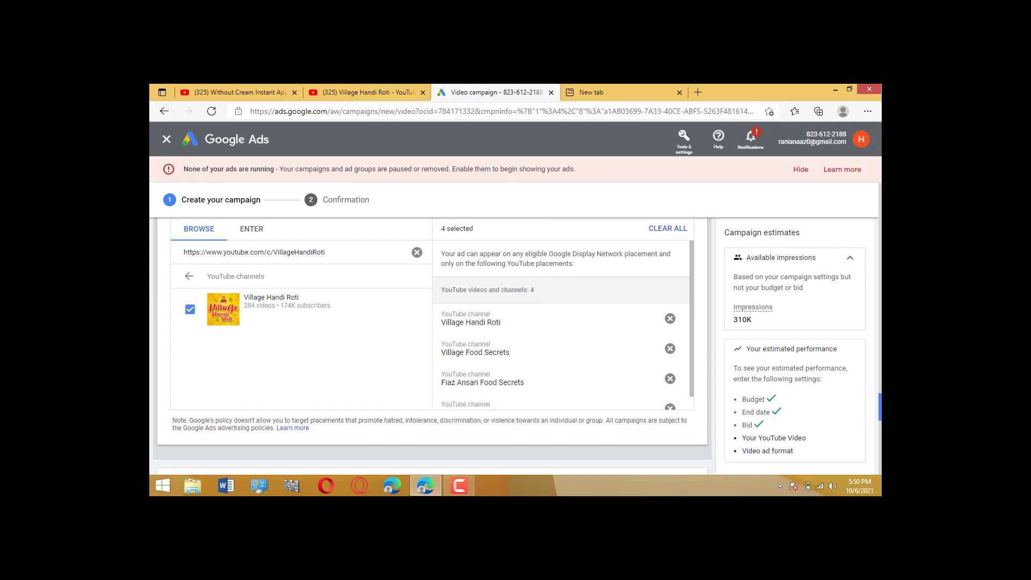
{"action": "scroll", "coordinate": [432, 346], "scroll_direction": "down", "scroll_amount": 8}
{"action": "scroll", "coordinate": [637, 366], "scroll_direction": "down", "scroll_amount": 1}
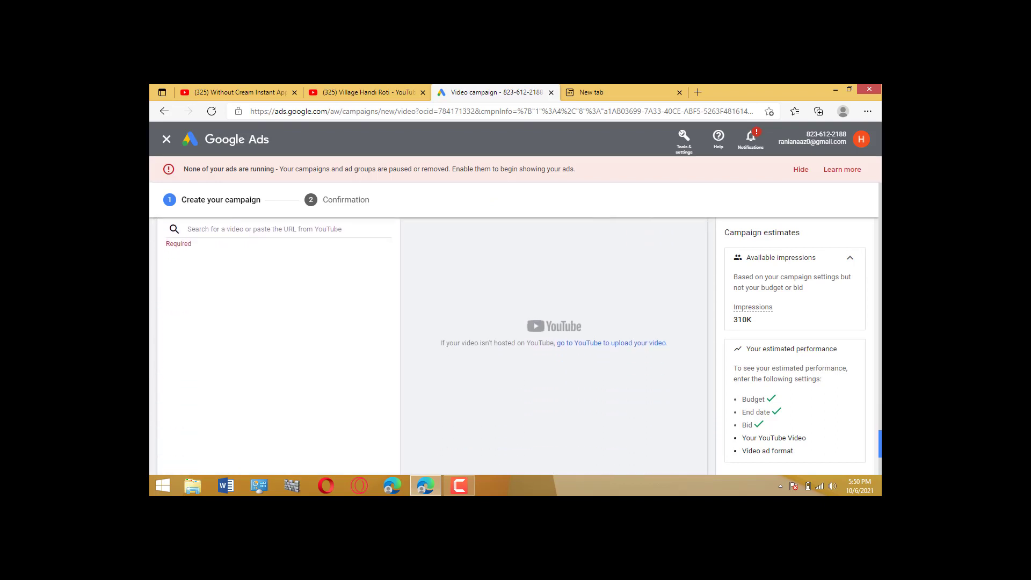
{"action": "left_click", "coordinate": [299, 229]}
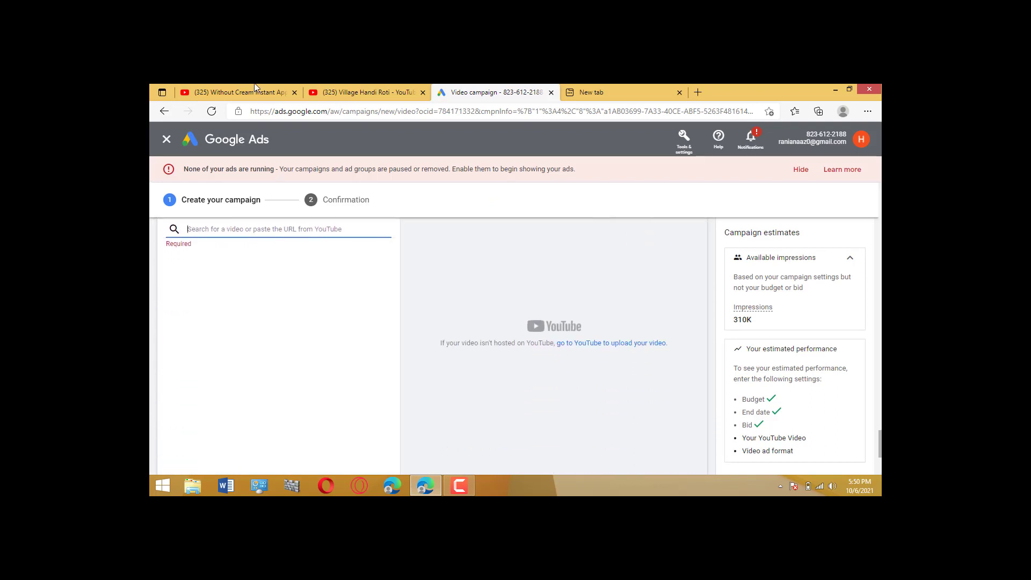
{"action": "type", "text": "https://www.youtube.com/watch?v=vdA3fI3brlo"}
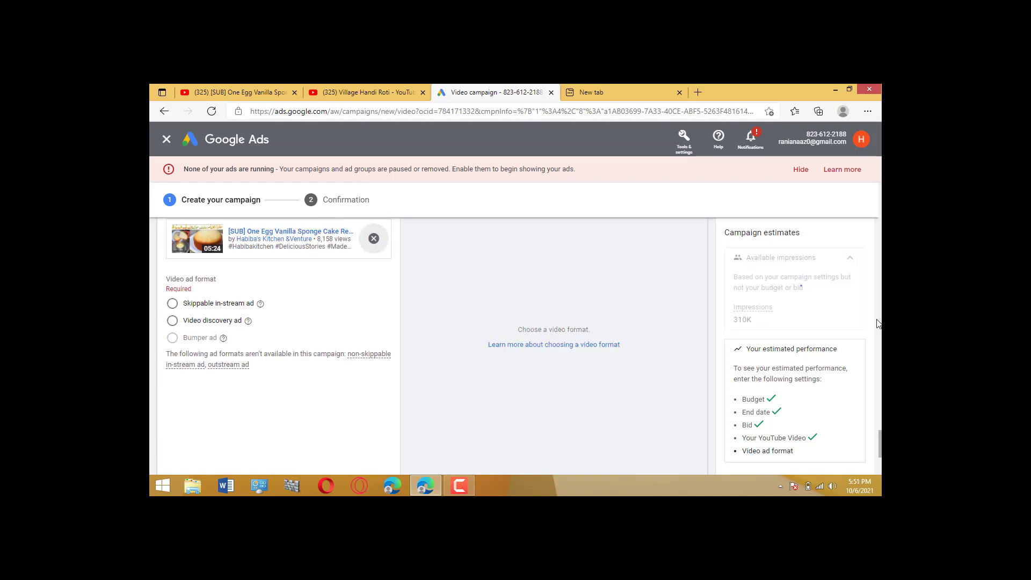
- Set the video ad format to Video discovery ad and switch the ad preview to the desktop view
{"action": "left_click", "coordinate": [190, 322]}
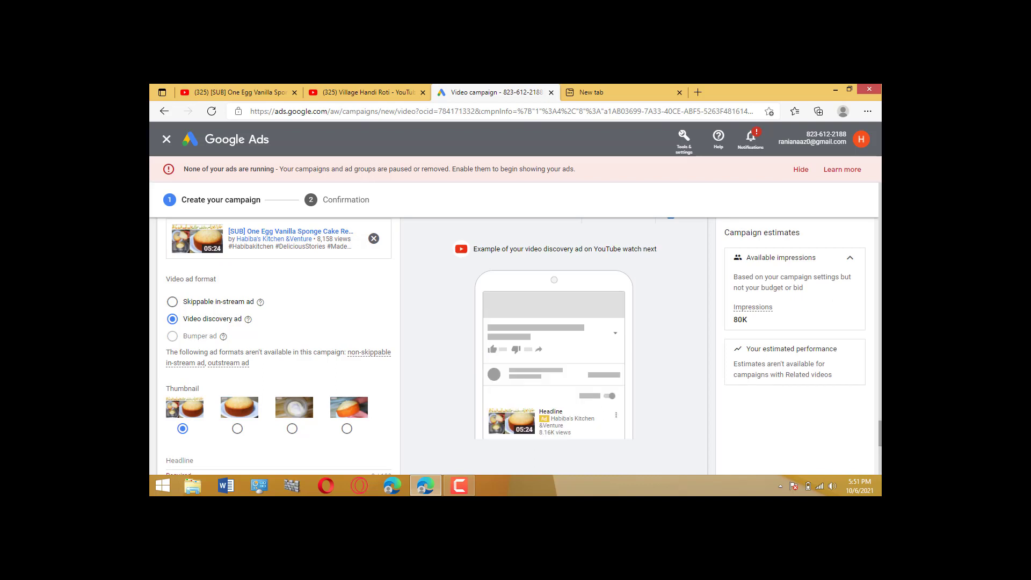
{"action": "scroll", "coordinate": [881, 433], "scroll_direction": "up", "scroll_amount": 1}
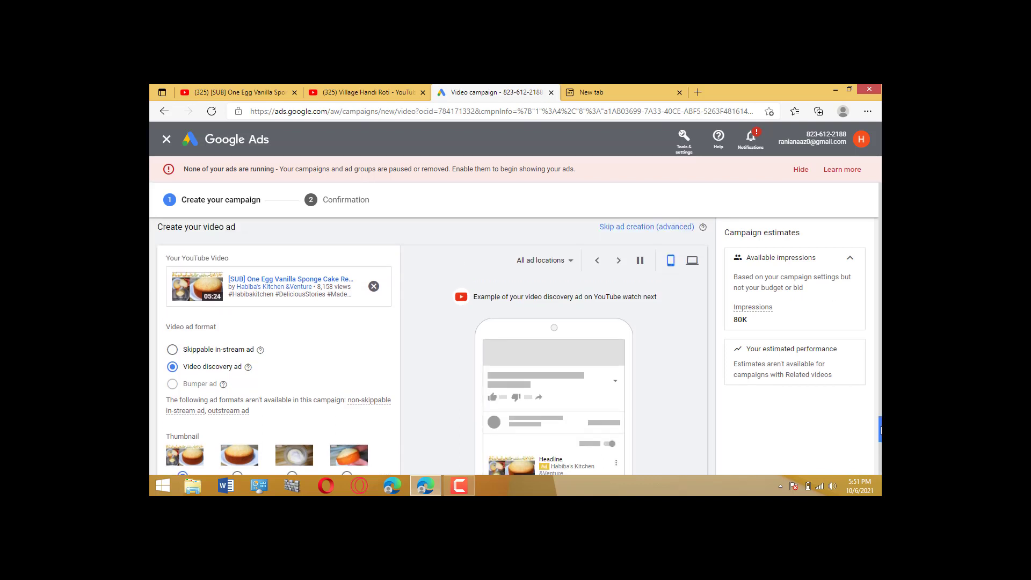
{"action": "scroll", "coordinate": [881, 430], "scroll_direction": "down", "scroll_amount": 1}
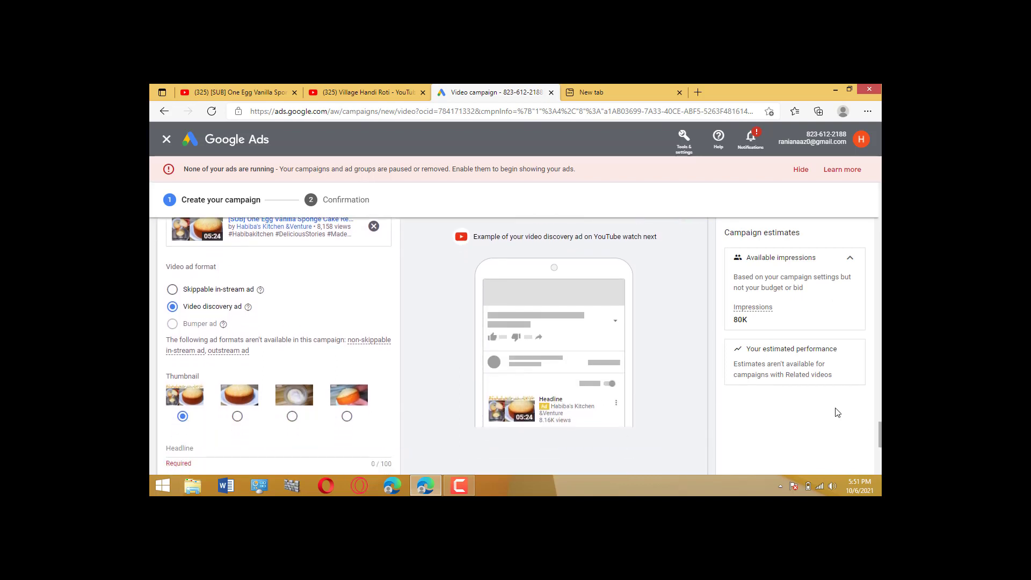
{"action": "scroll", "coordinate": [697, 291], "scroll_direction": "up", "scroll_amount": 2}
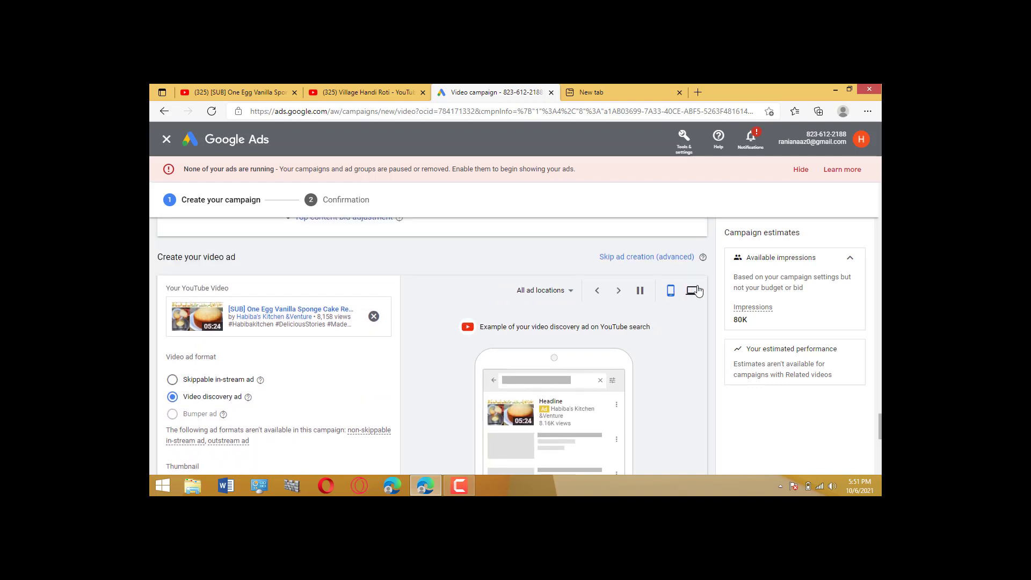
{"action": "left_click", "coordinate": [693, 290]}
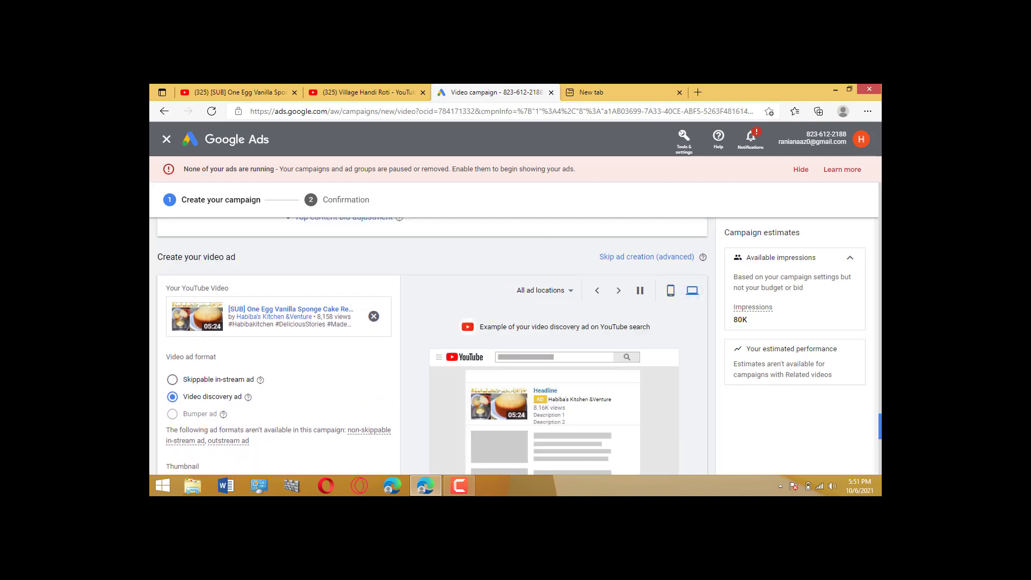
{"action": "scroll", "coordinate": [429, 346], "scroll_direction": "down", "scroll_amount": 3}
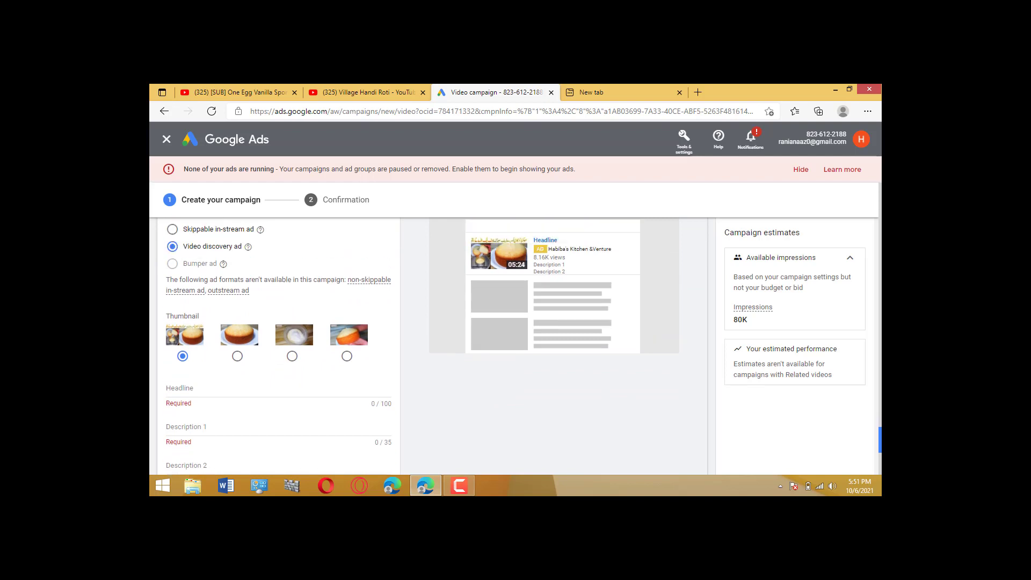
{"action": "scroll", "coordinate": [429, 346], "scroll_direction": "down", "scroll_amount": 1}
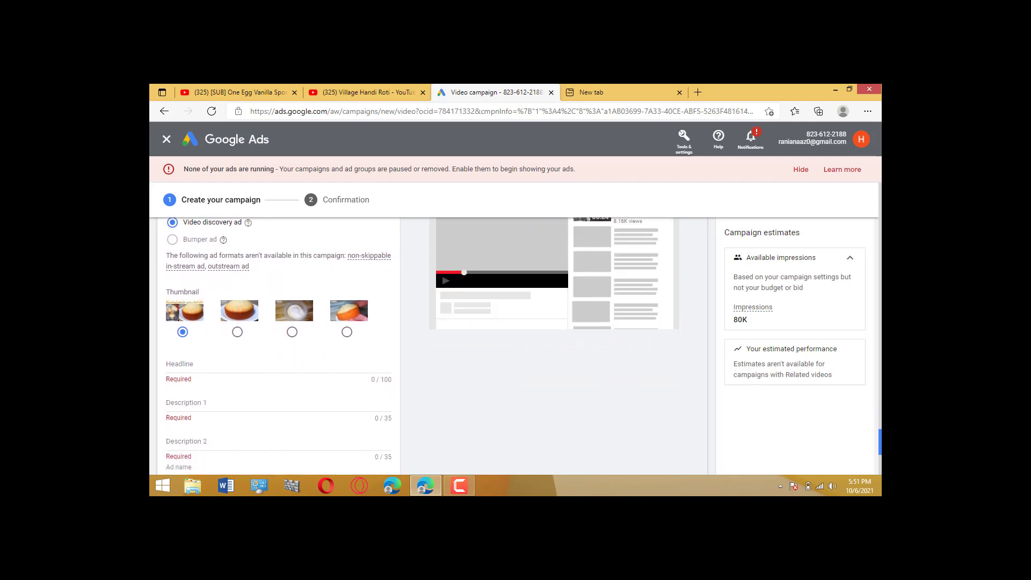
- Set the ad headline to "[SUB] One Egg Vanilla Sponge Cake Recipe Without Oven l Basic Spongy Cake Without Oven & Beater"
{"action": "scroll", "coordinate": [429, 346], "scroll_direction": "down", "scroll_amount": 2}
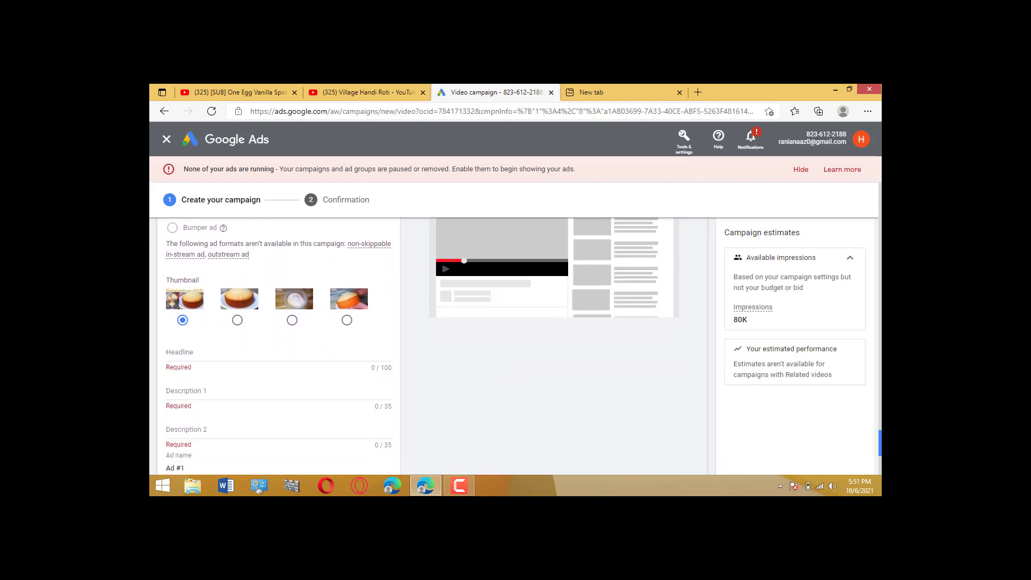
{"action": "scroll", "coordinate": [430, 347], "scroll_direction": "up", "scroll_amount": 1}
{"action": "left_click", "coordinate": [279, 344]}
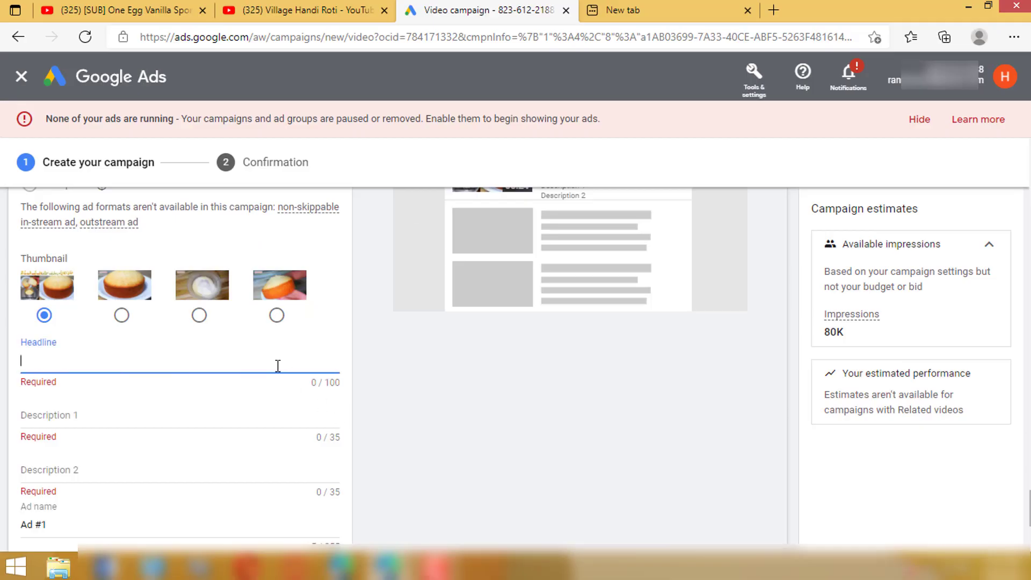
{"action": "type", "text": "[SUB] One Egg Vanilla Sponge Cake Recipe Without Oven l Basic Spong Cake Without Oven & Beater"}
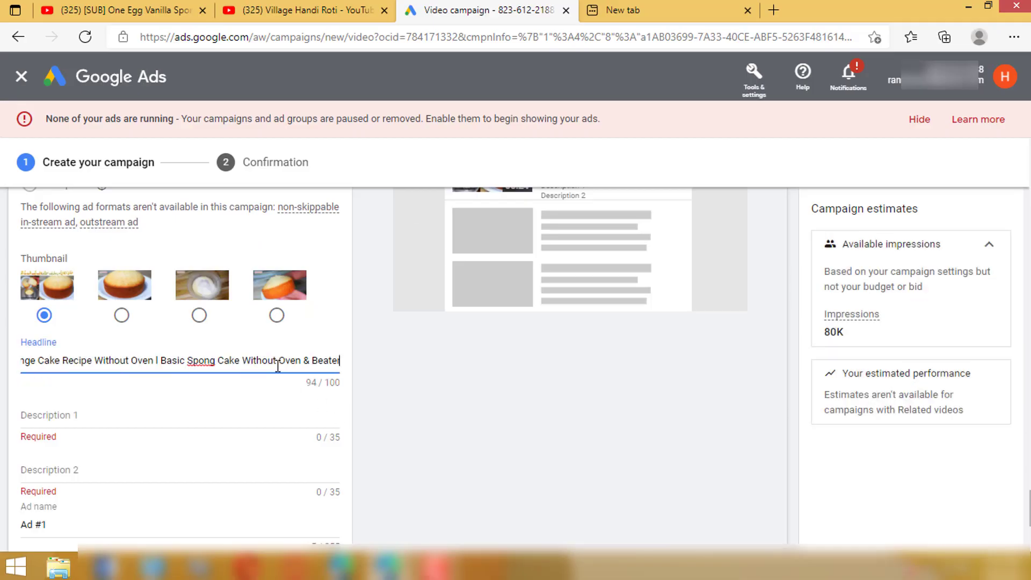
{"action": "right_click", "coordinate": [202, 362]}
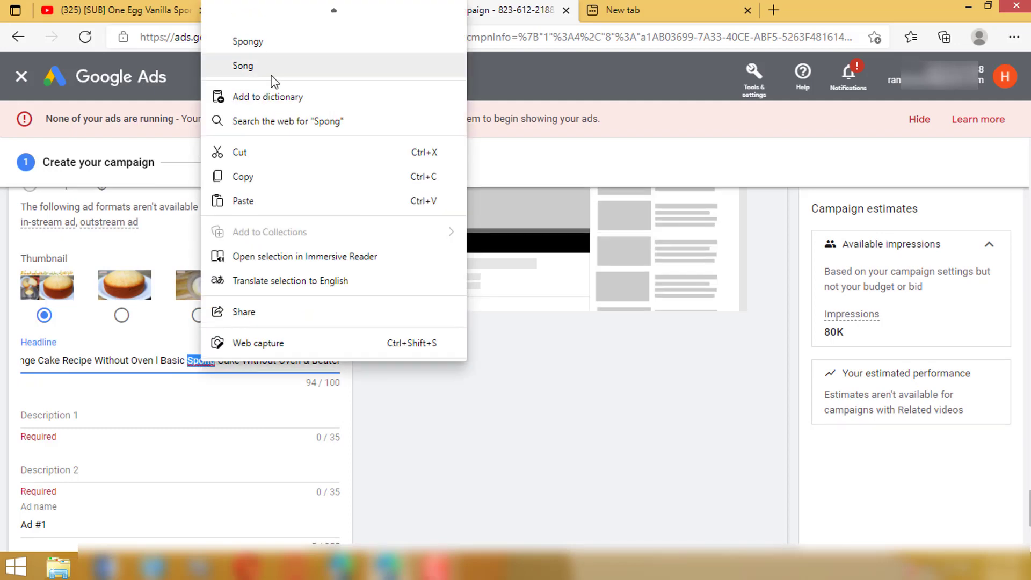
{"action": "left_click", "coordinate": [283, 42]}
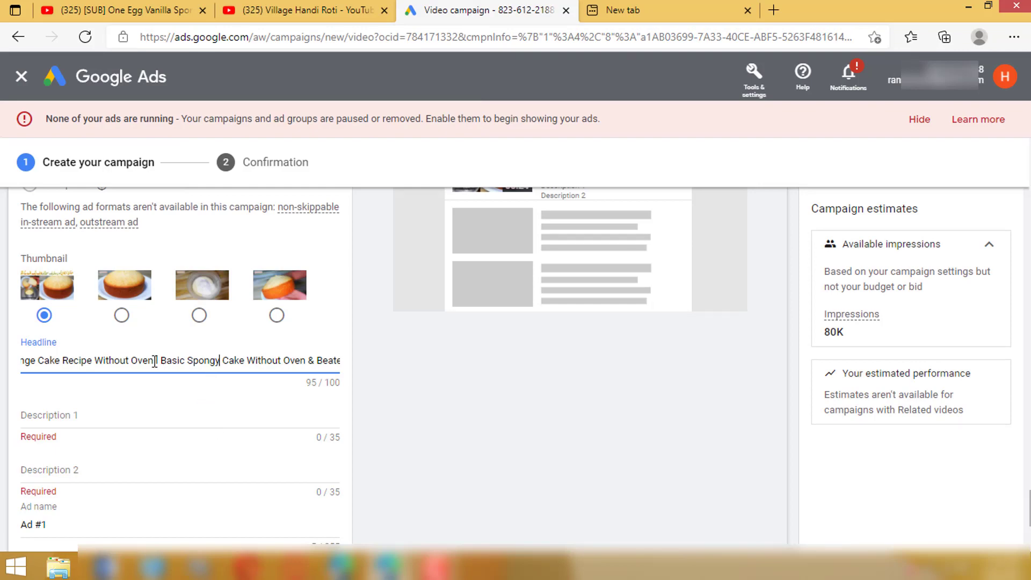
- Copy the first part of the headline into Description 1 and shorten it to "[SUB] One Egg Vanilla Sponge Cake"
{"action": "left_click_drag", "start_coordinate": [155, 361], "coordinate": [2, 371]}
{"action": "key", "text": "ctrl+c"}
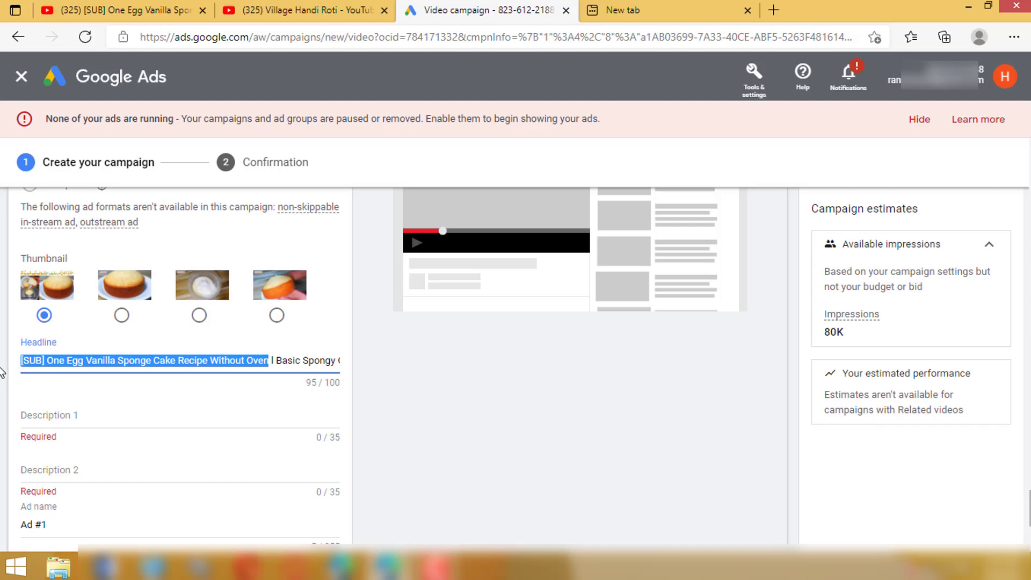
{"action": "left_click", "coordinate": [288, 419]}
{"action": "key", "text": "ctrl+v"}
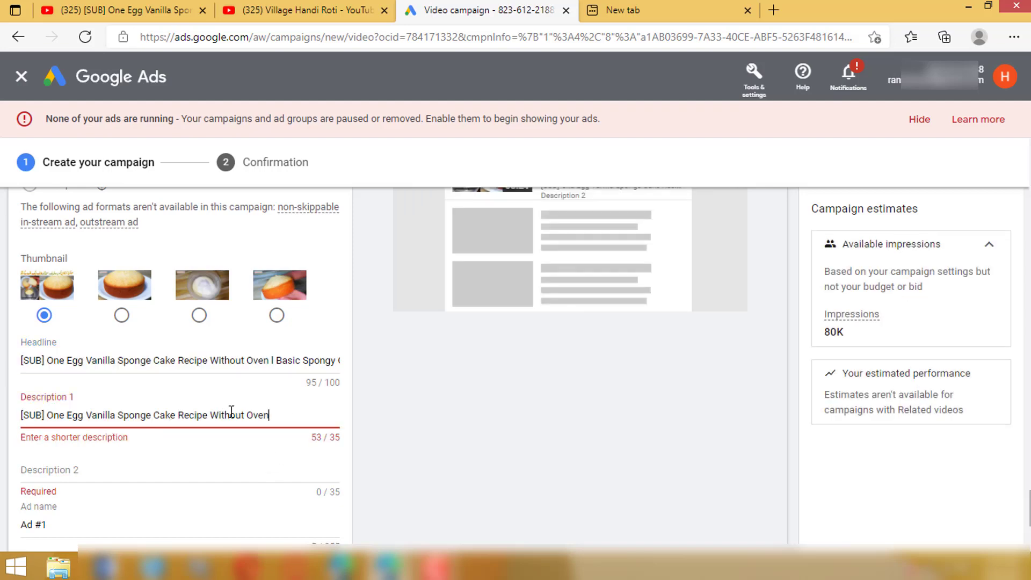
{"action": "key", "text": "BackSpace"}
{"action": "key", "text": "BackSpace"}
{"action": "key", "text": "BackSpace"}
{"action": "key", "text": "BackSpace"}
{"action": "key", "text": "BackSpace"}
{"action": "key", "text": "BackSpace"}
{"action": "key", "text": "BackSpace"}
{"action": "key", "text": "BackSpace"}
{"action": "key", "text": "BackSpace"}
{"action": "key", "text": "BackSpace"}
{"action": "key", "text": "BackSpace"}
{"action": "key", "text": "BackSpace"}
{"action": "key", "text": "BackSpace"}
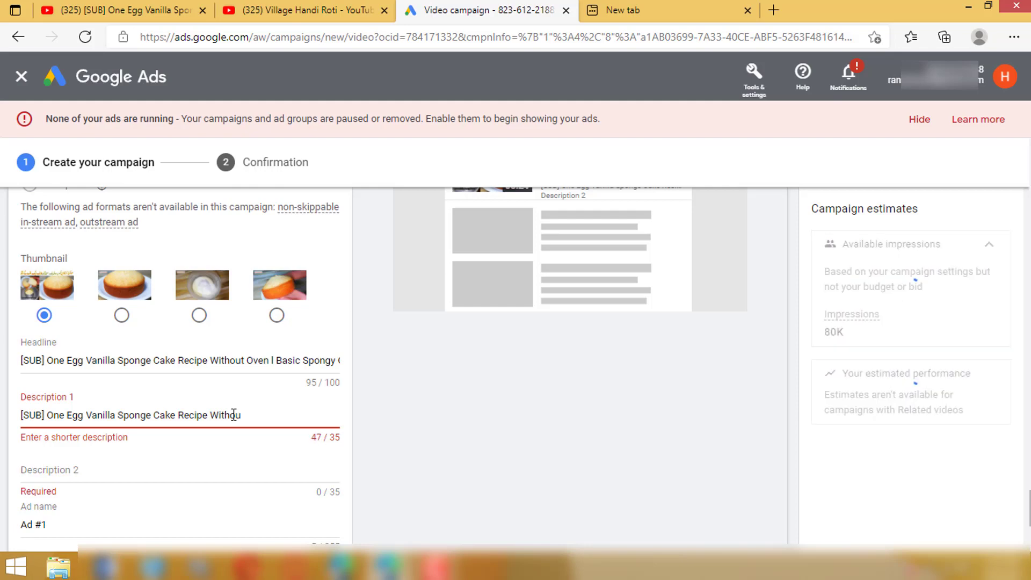
{"action": "key", "text": "BackSpace"}
{"action": "key", "text": "BackSpace"}
{"action": "key", "text": "BackSpace"}
{"action": "key", "text": "BackSpace"}
{"action": "key", "text": "BackSpace"}
{"action": "key", "text": "BackSpace"}
{"action": "key", "text": "BackSpace"}
- Fill Description 2 with the same copied headline text, trimmed to "One Egg Vanilla Sponge Cake Recipe"
{"action": "left_click", "coordinate": [250, 466]}
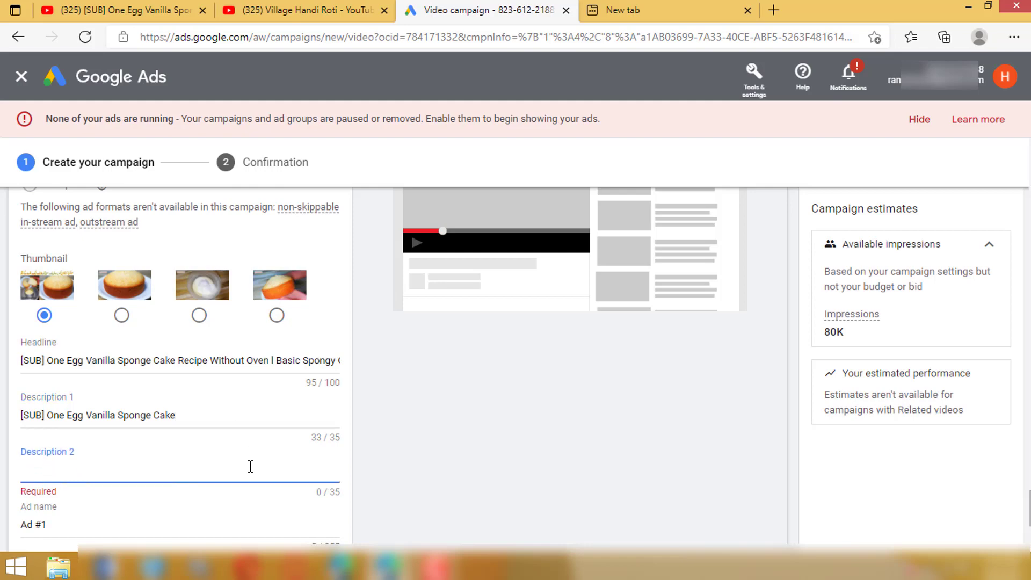
{"action": "key", "text": "ctrl+v"}
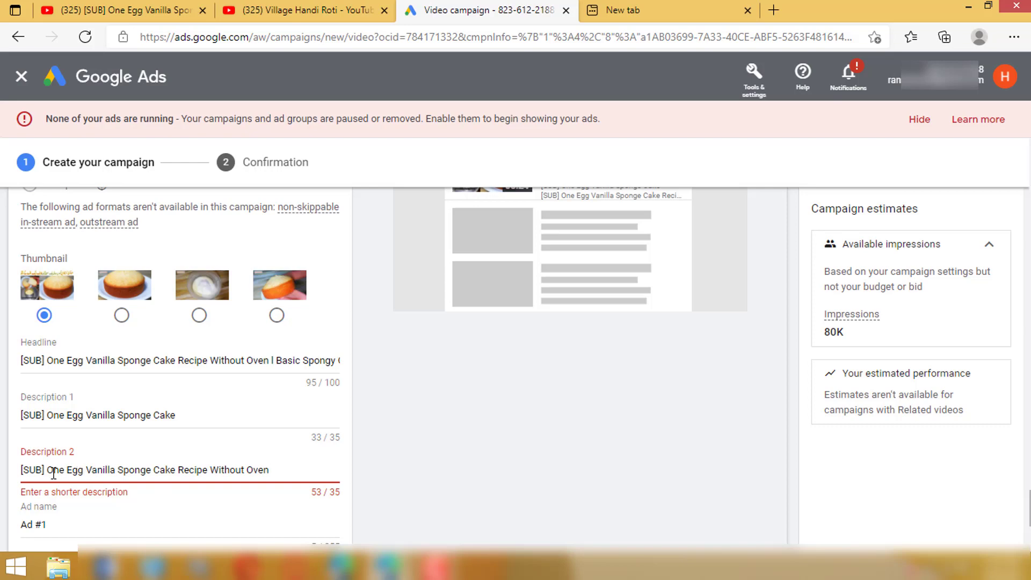
{"action": "key", "text": "BackSpace"}
{"action": "key", "text": "BackSpace"}
{"action": "key", "text": "BackSpace"}
{"action": "key", "text": "BackSpace"}
{"action": "key", "text": "BackSpace"}
{"action": "key", "text": "BackSpace"}
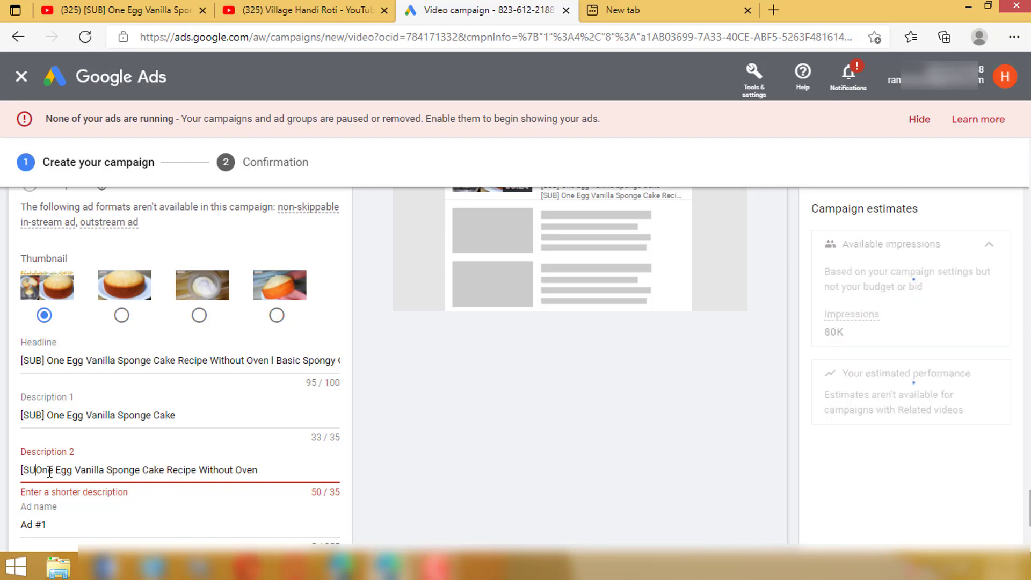
{"action": "left_click_drag", "start_coordinate": [249, 470], "coordinate": [191, 470]}
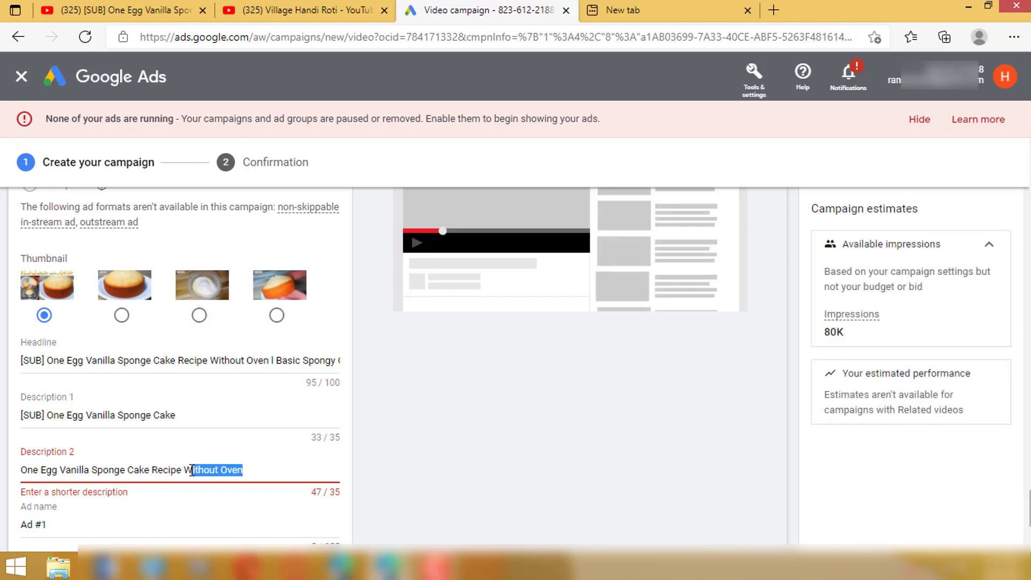
{"action": "key", "text": "BackSpace"}
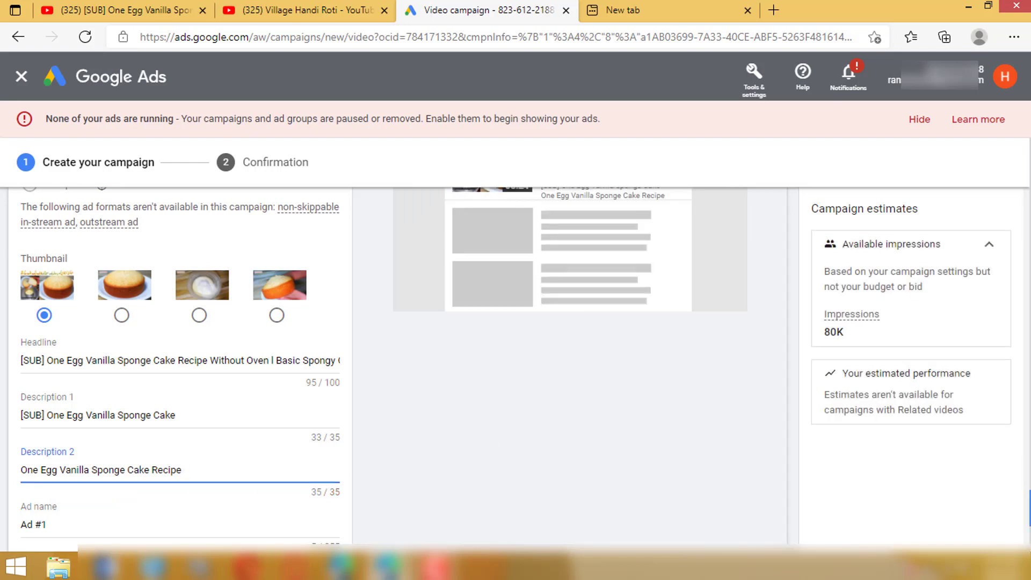
- Extend the ad name so that it reads "Ad #1 spong cake"
{"action": "scroll", "coordinate": [534, 485], "scroll_direction": "down", "scroll_amount": 3}
{"action": "left_click", "coordinate": [267, 357]}
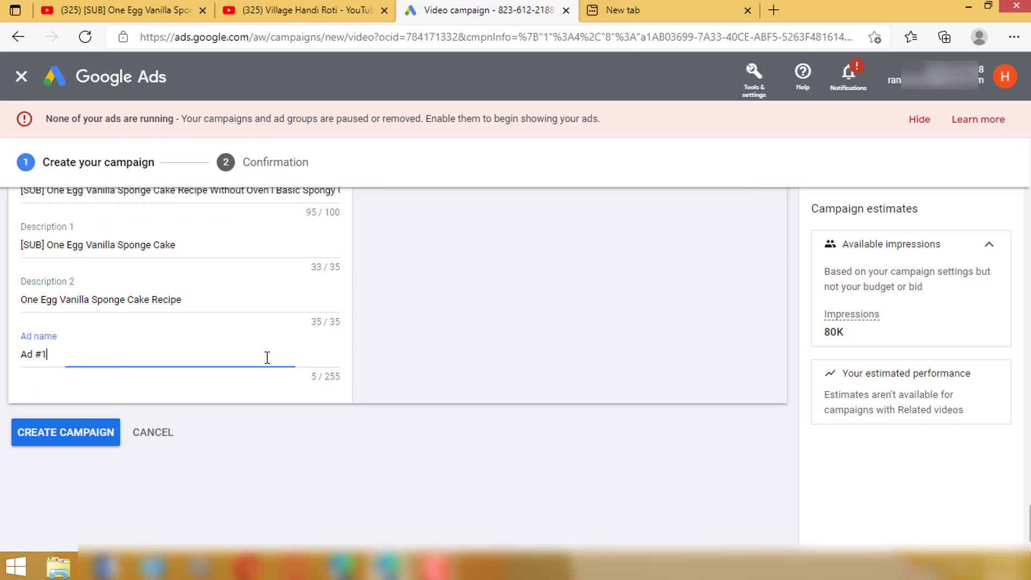
{"action": "type", "text": "s"}
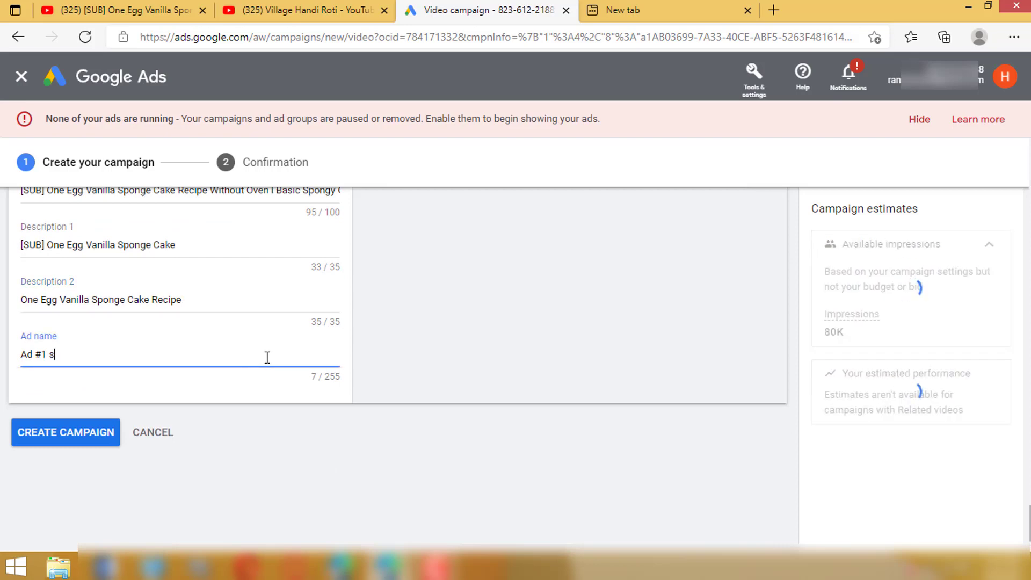
{"action": "type", "text": "pong cake"}
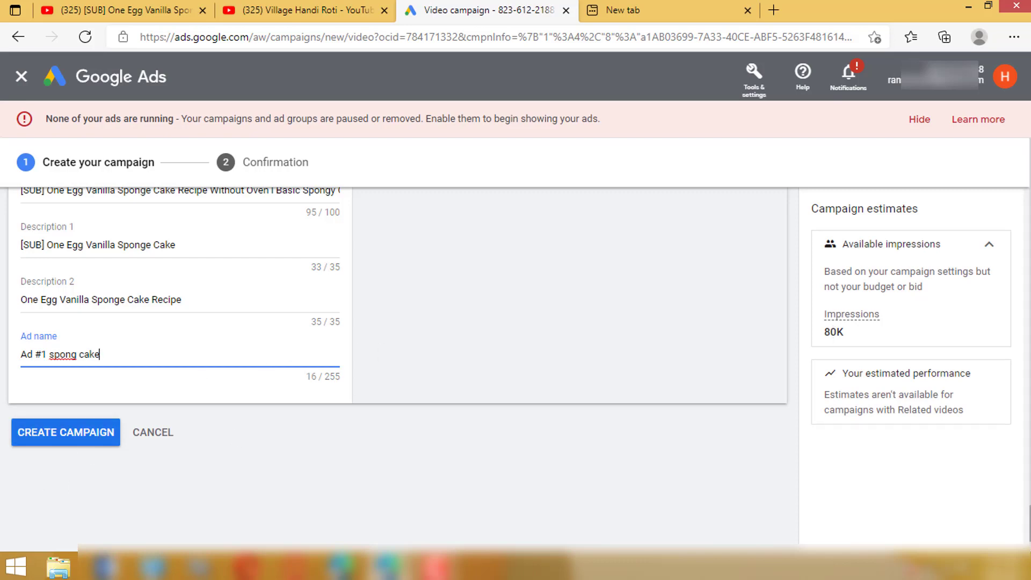
- Create the video campaign and continue from the confirmation page to the new campaign's ad groups
{"action": "scroll", "coordinate": [1, 489], "scroll_direction": "up", "scroll_amount": 5}
{"action": "scroll", "coordinate": [2, 489], "scroll_direction": "down", "scroll_amount": 5}
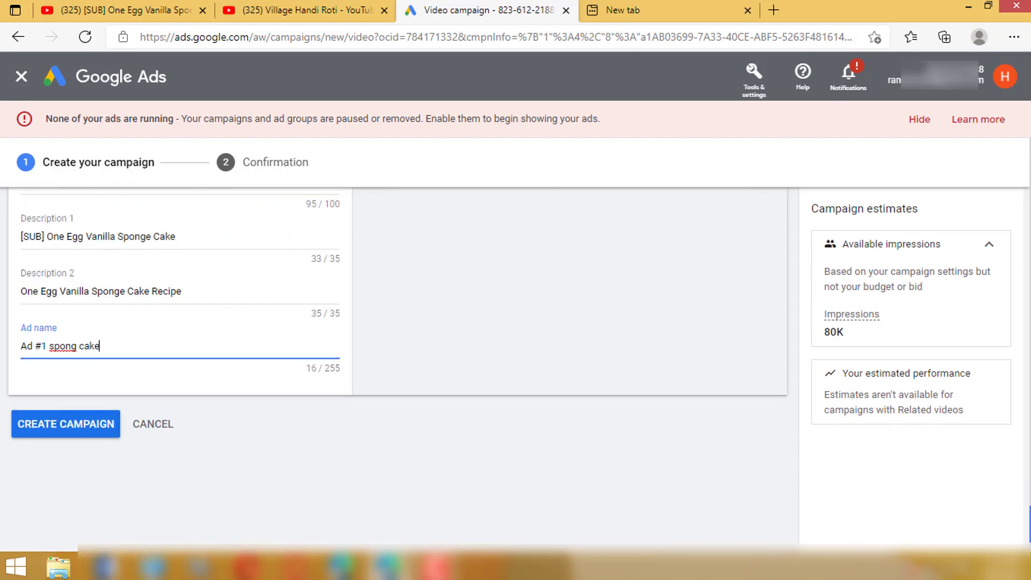
{"action": "left_click", "coordinate": [91, 433]}
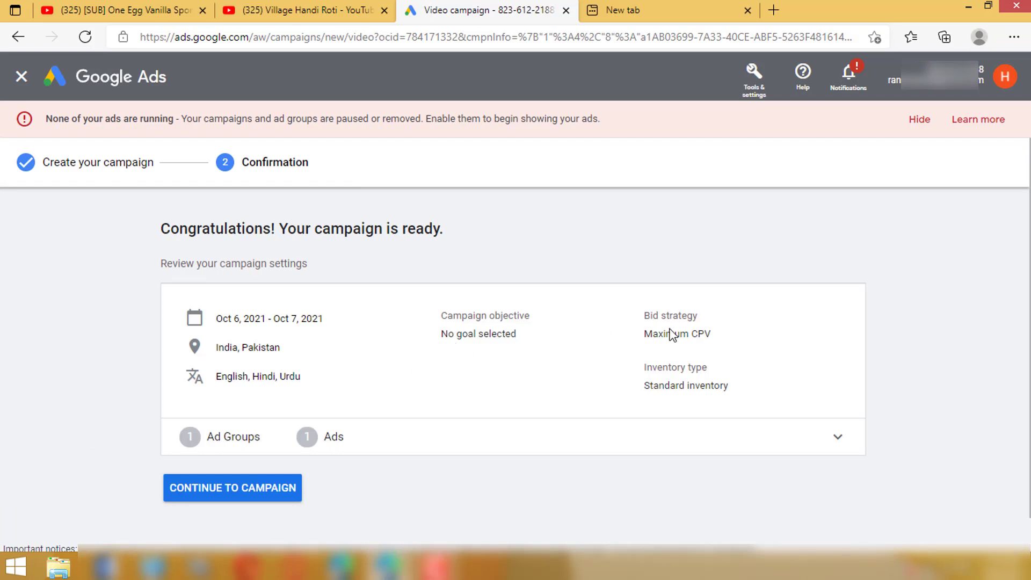
{"action": "left_click", "coordinate": [272, 494]}
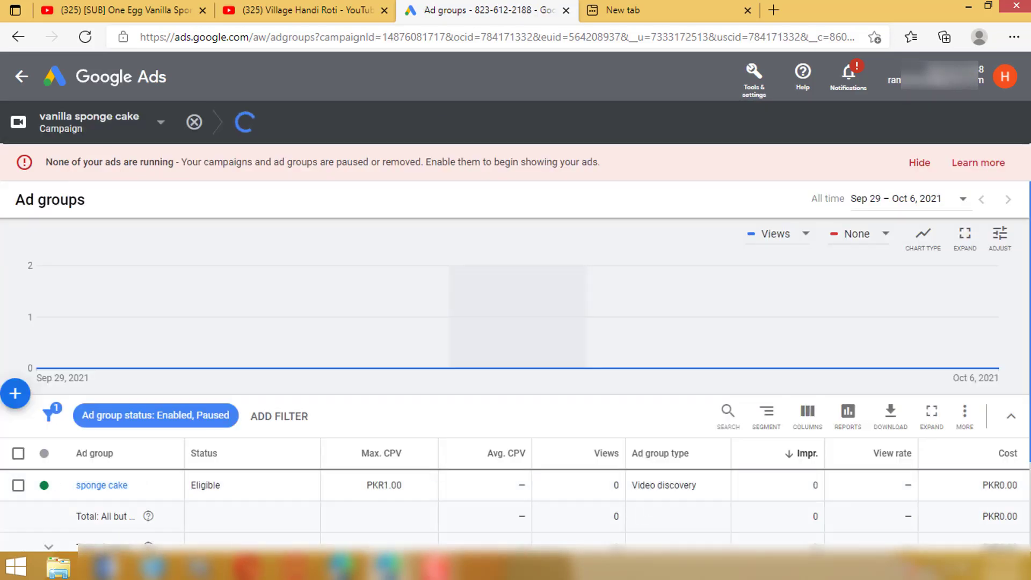
{"action": "scroll", "coordinate": [515, 385], "scroll_direction": "down", "scroll_amount": 1}
{"action": "scroll", "coordinate": [361, 385], "scroll_direction": "down", "scroll_amount": 3}
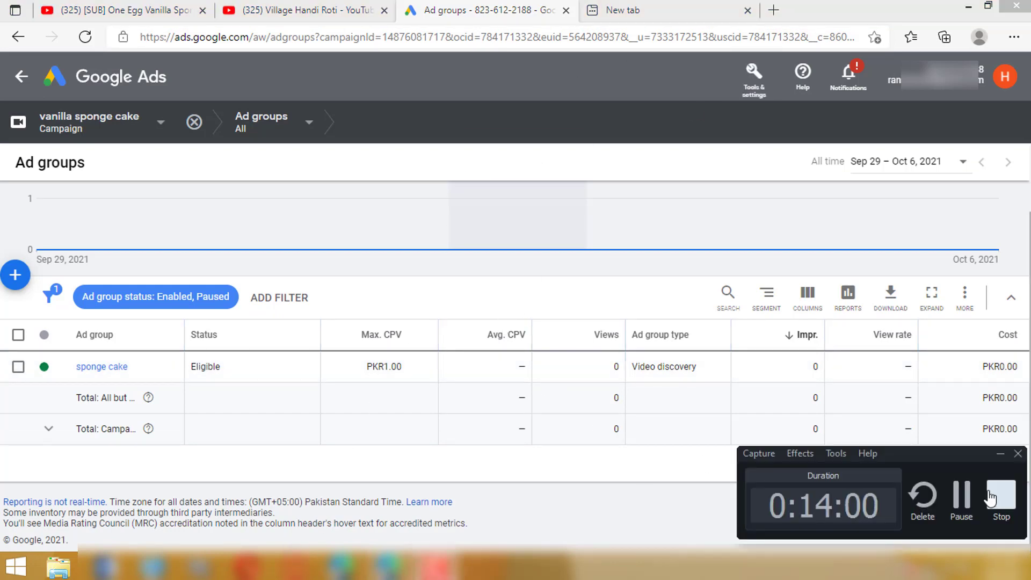
{"action": "left_click", "coordinate": [992, 502]}
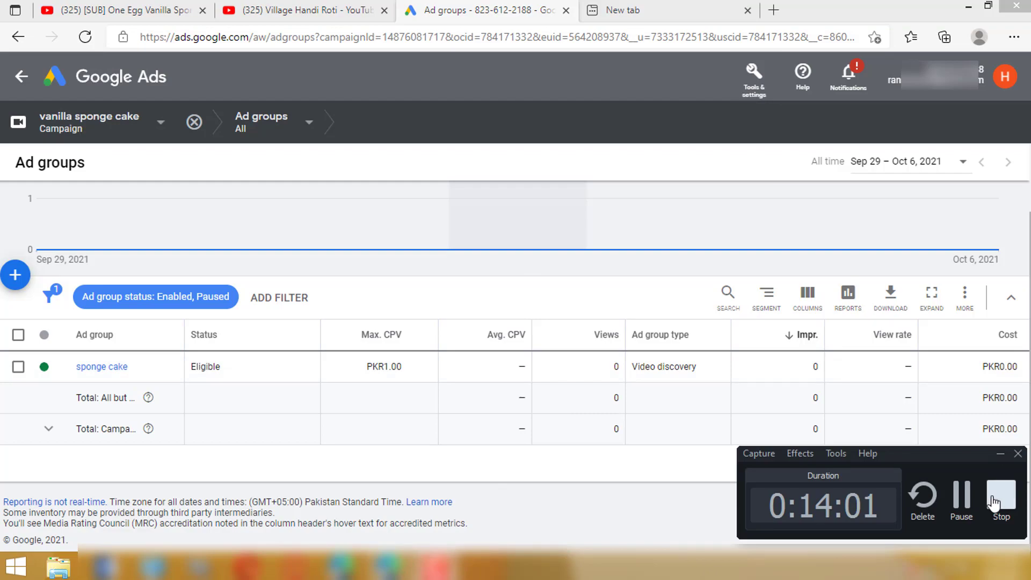